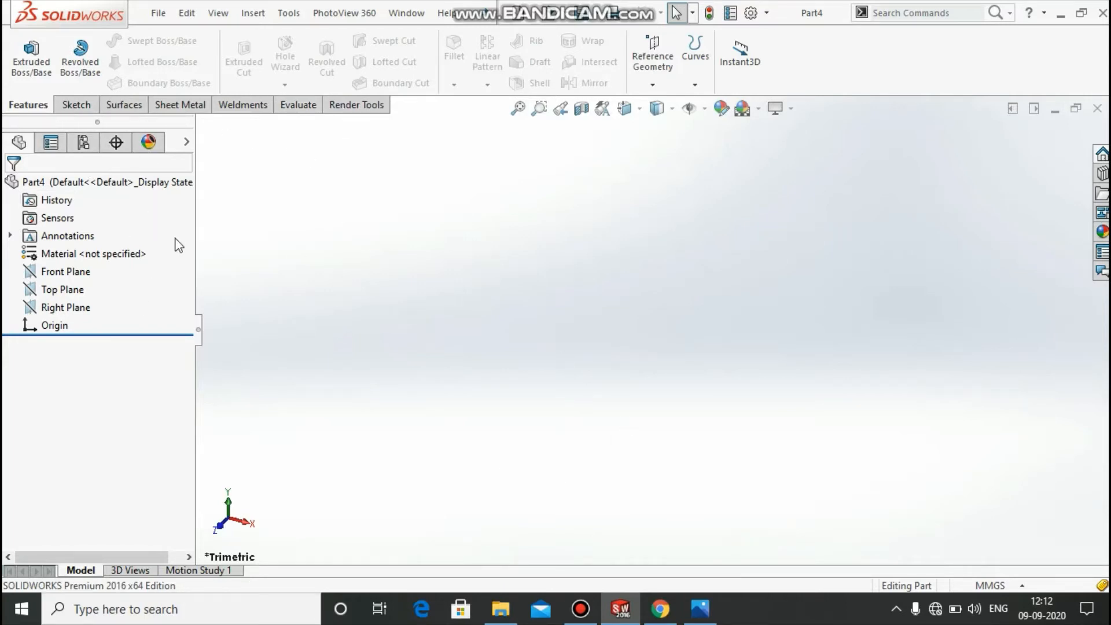
# Review the Fixture Block reference drawing in Photos and start a sketch on the Top Plane in SolidWorks
pyautogui.click(700, 608)
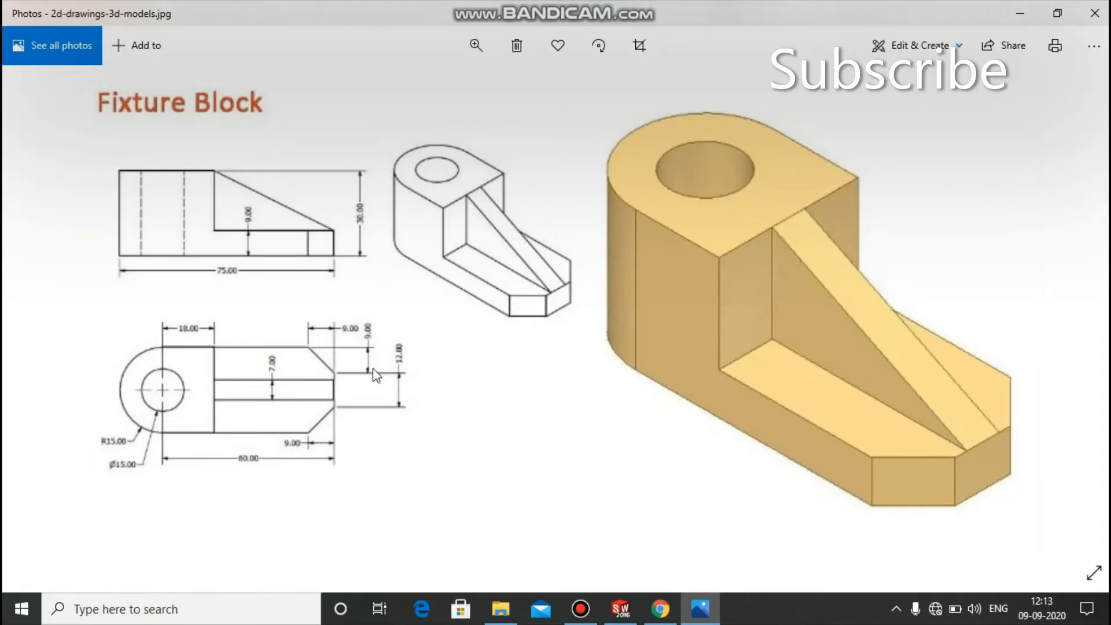
pyautogui.click(626, 617)
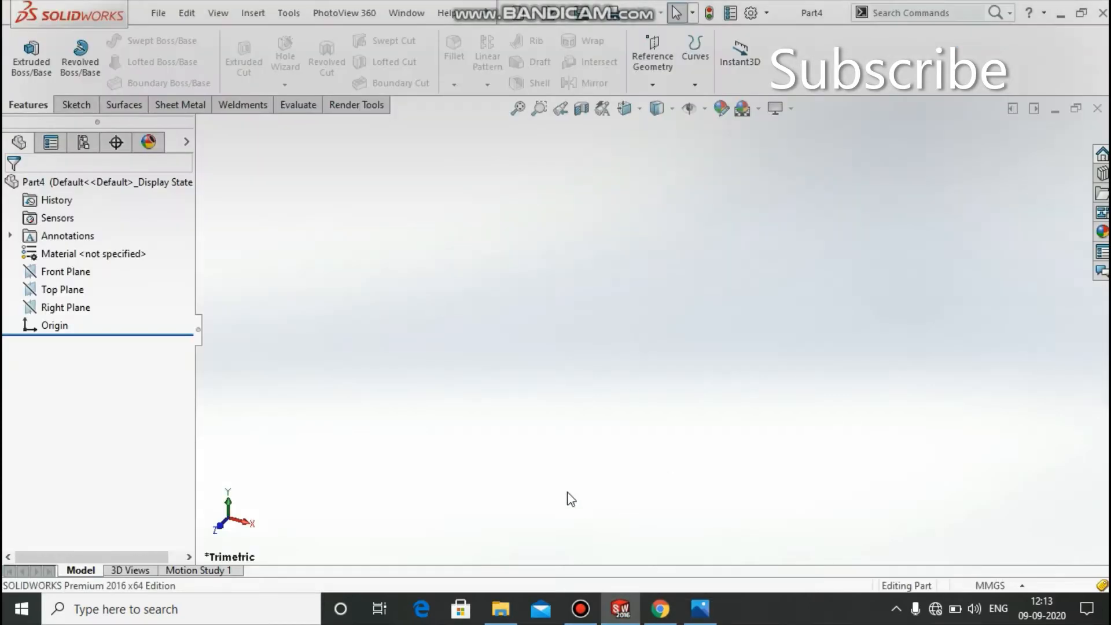
pyautogui.click(79, 286)
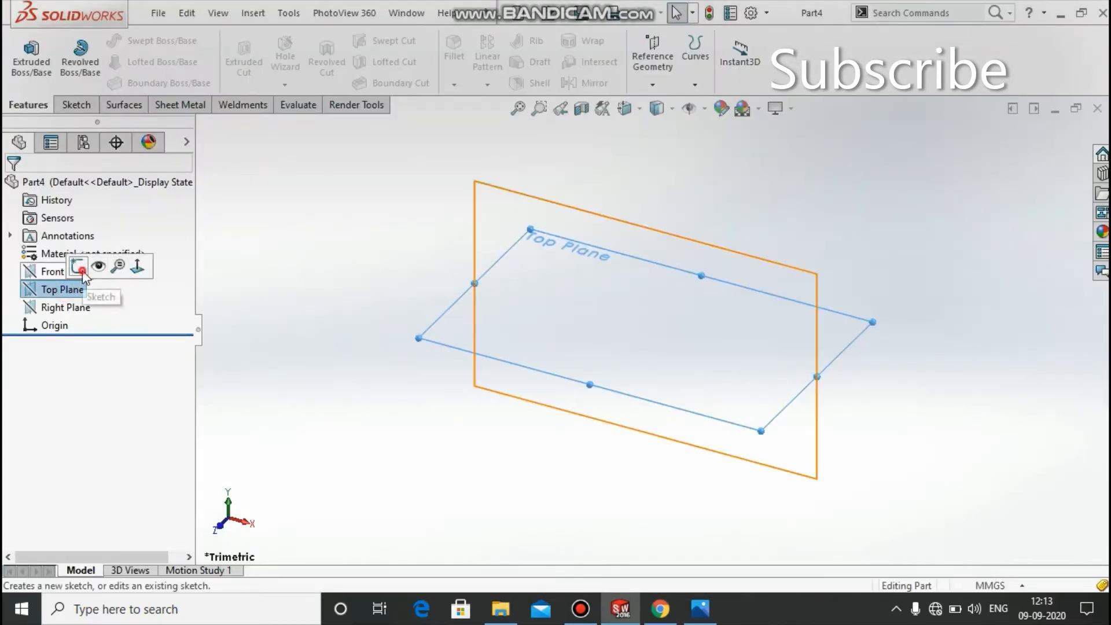
pyautogui.click(79, 266)
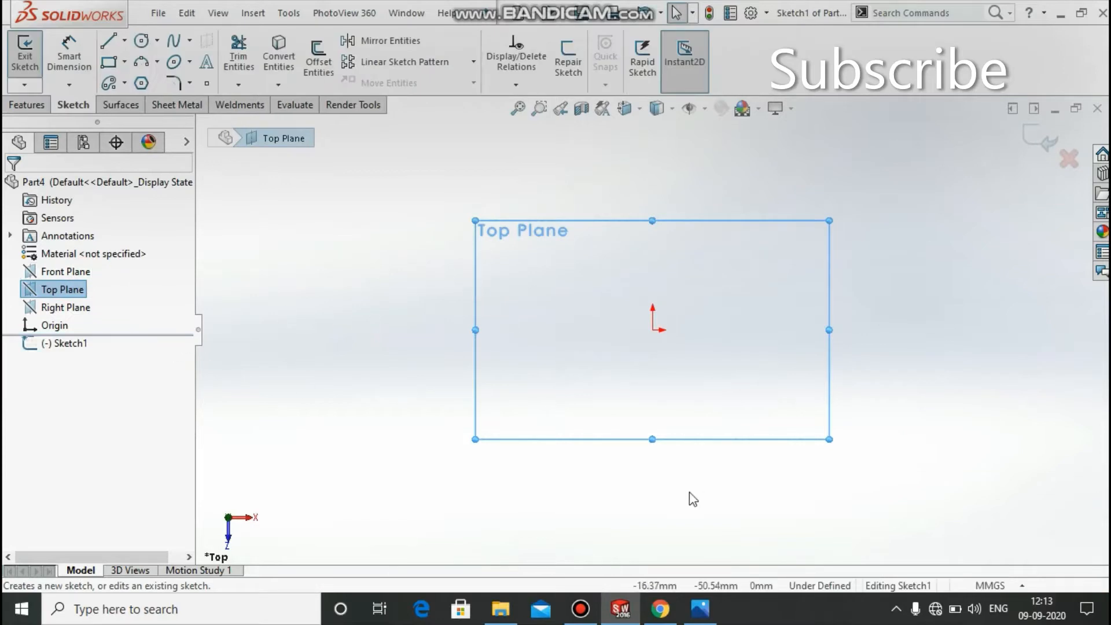
pyautogui.click(702, 609)
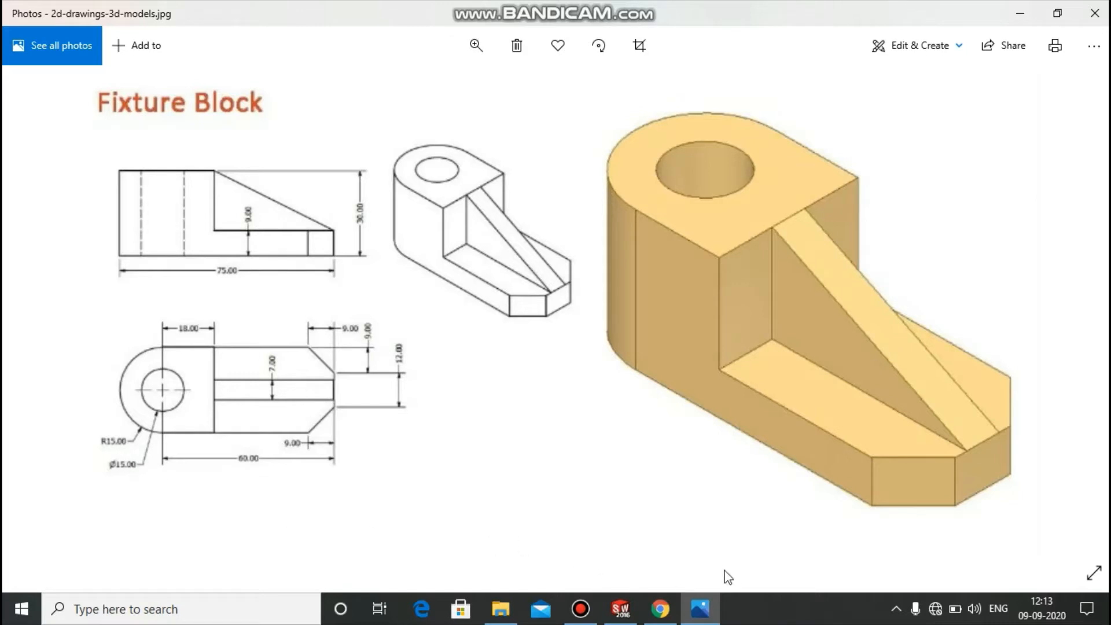
pyautogui.moveTo(660, 609)
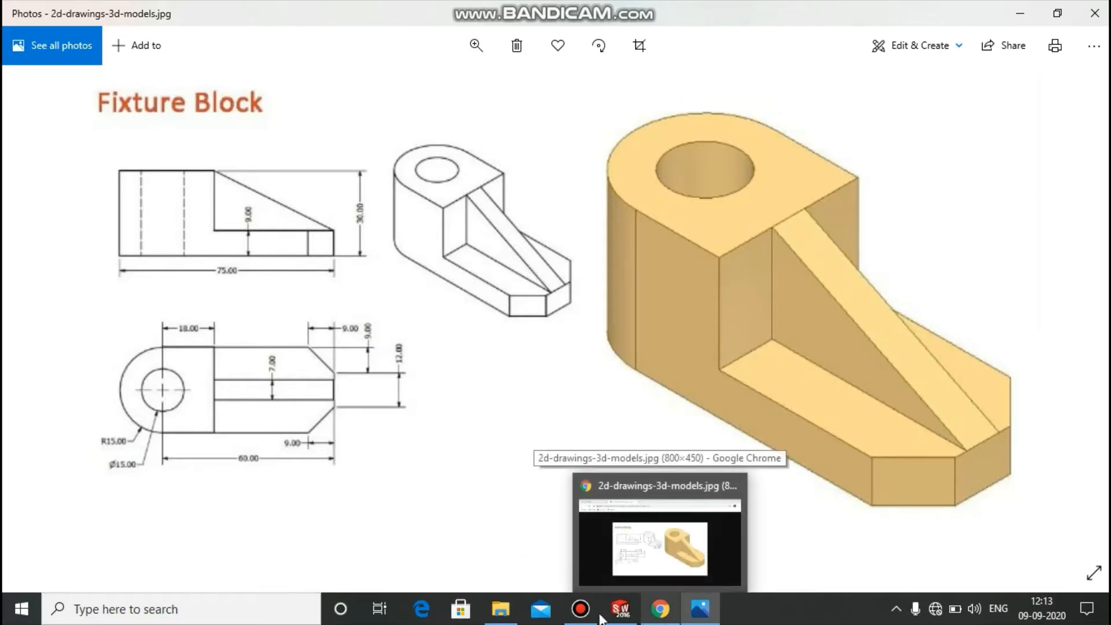
pyautogui.click(620, 609)
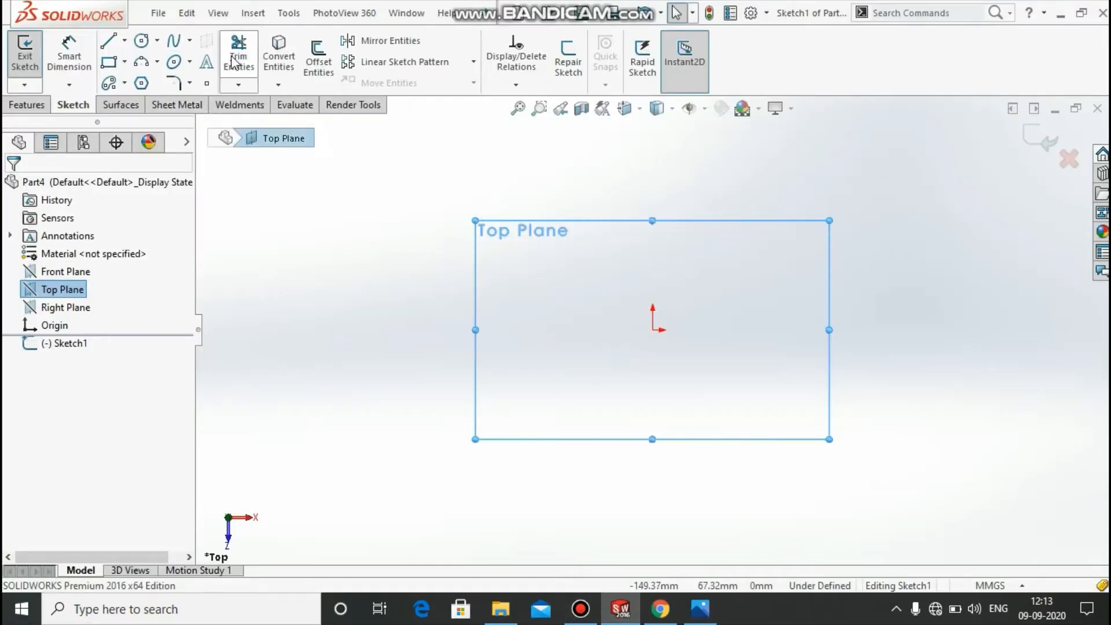
# Draw a circle centred on the origin and dimension its diameter to 15 mm
pyautogui.click(141, 41)
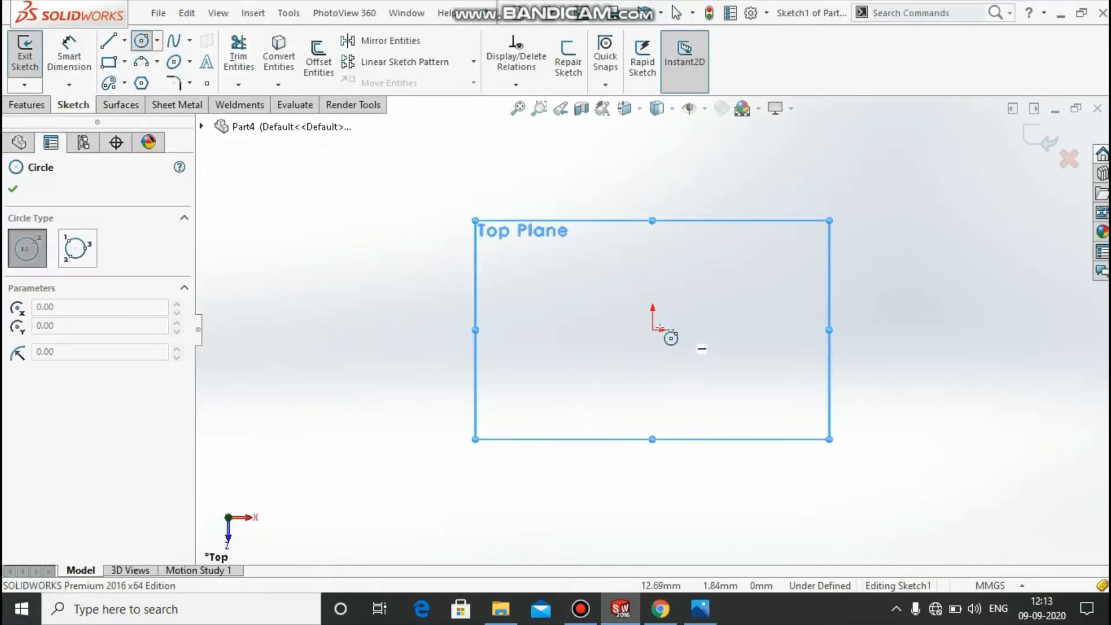
pyautogui.click(654, 329)
pyautogui.click(665, 267)
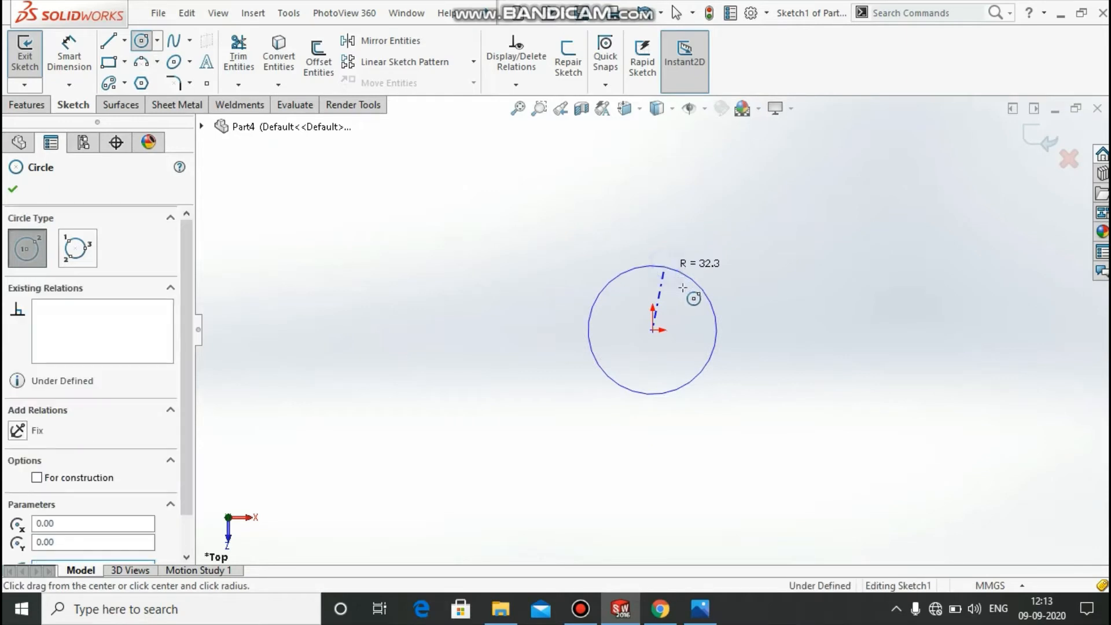
pyautogui.moveTo(767, 299); pyautogui.dragTo(732, 231, button='right')
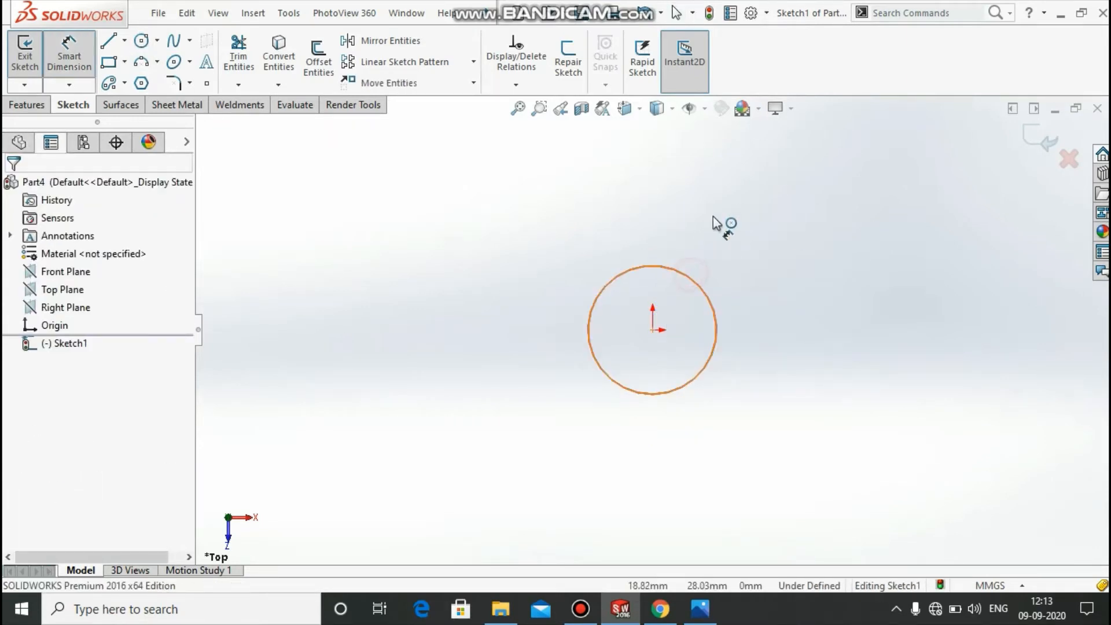
pyautogui.click(713, 217)
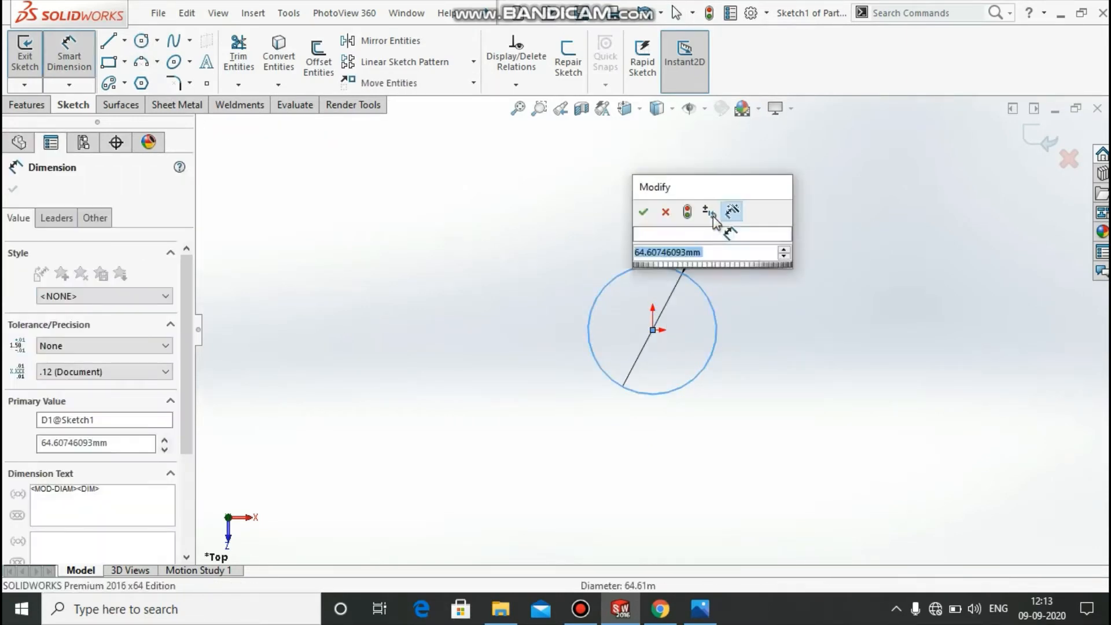
pyautogui.write('15')
pyautogui.press('Return')
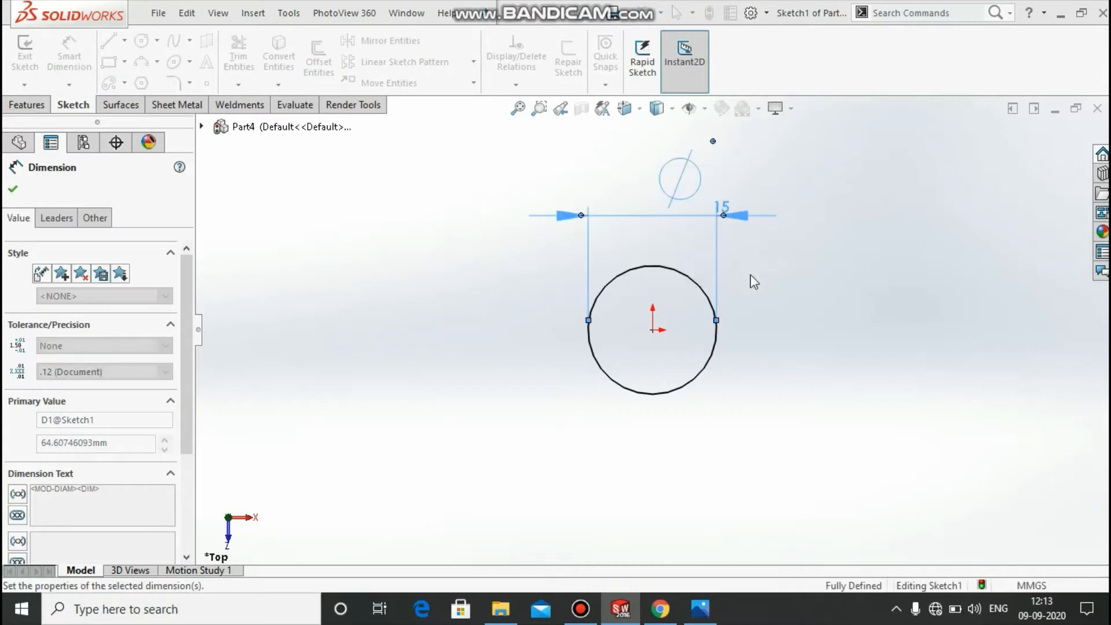
pyautogui.click(579, 269)
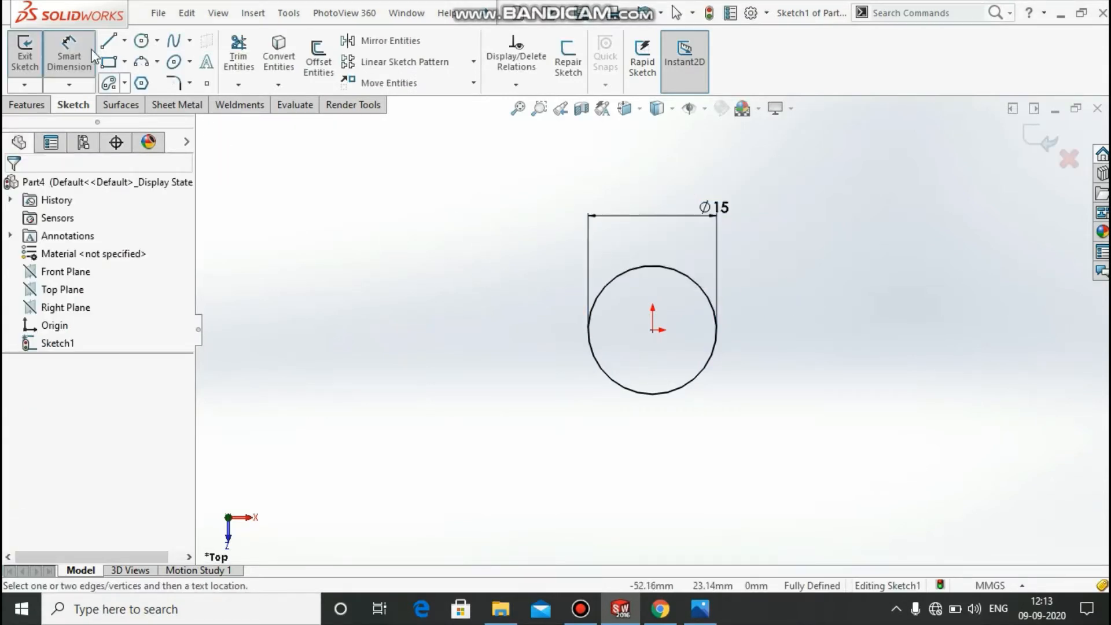
# Draw a larger concentric circle around the 15 mm circle and dimension its diameter to 30 mm
pyautogui.click(141, 41)
pyautogui.click(653, 329)
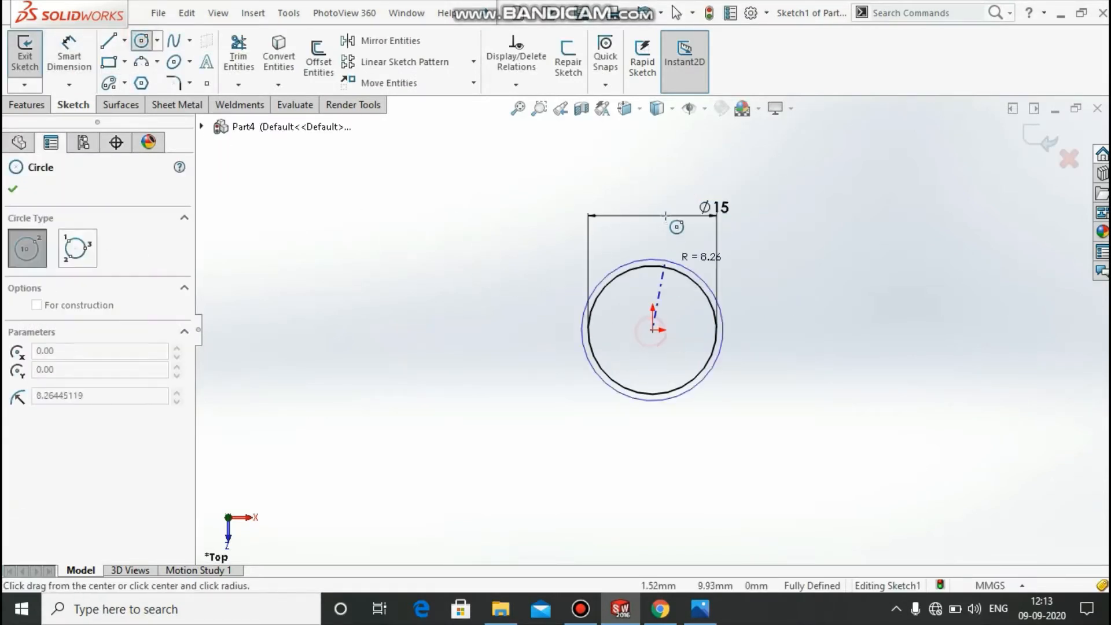
pyautogui.click(656, 177)
pyautogui.rightClick(655, 180)
pyautogui.click(661, 191)
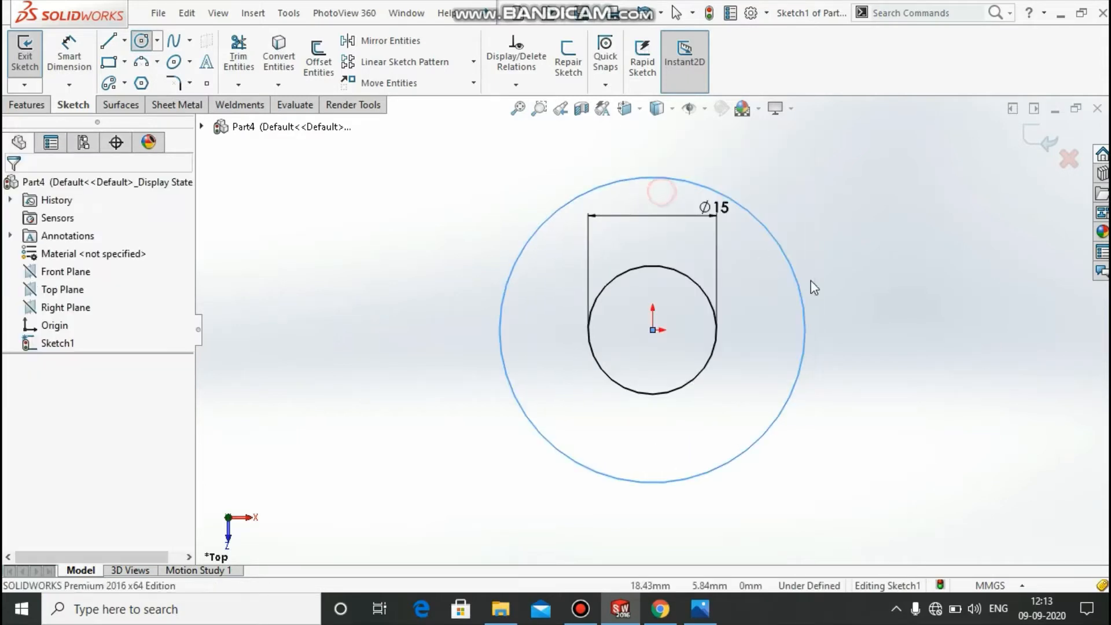
pyautogui.moveTo(814, 288); pyautogui.dragTo(757, 204, button='right')
pyautogui.click(512, 271)
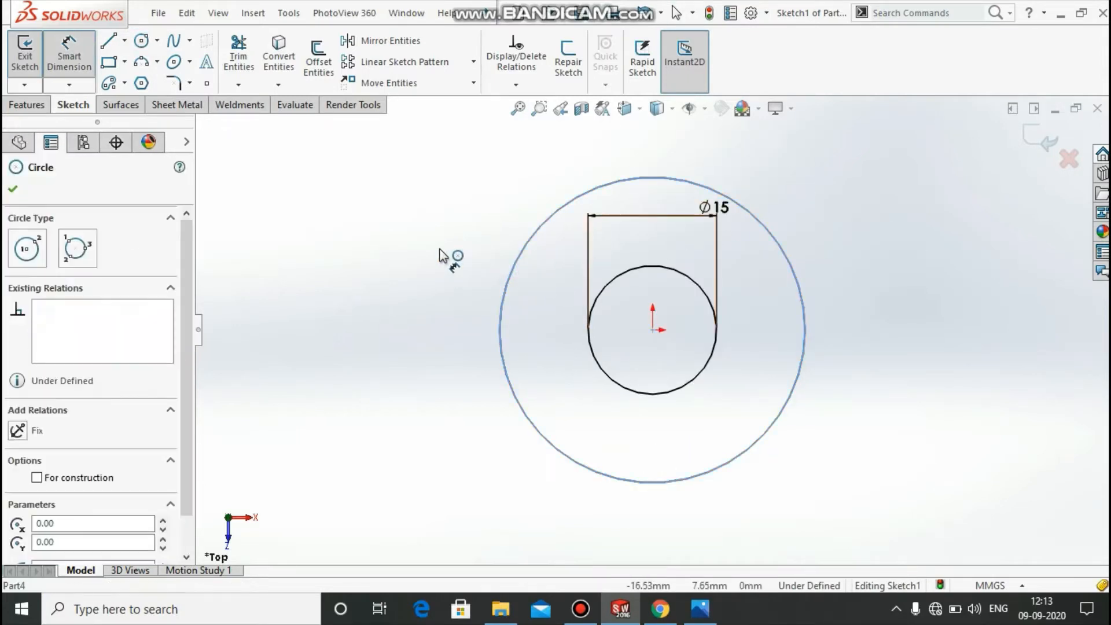
pyautogui.click(441, 256)
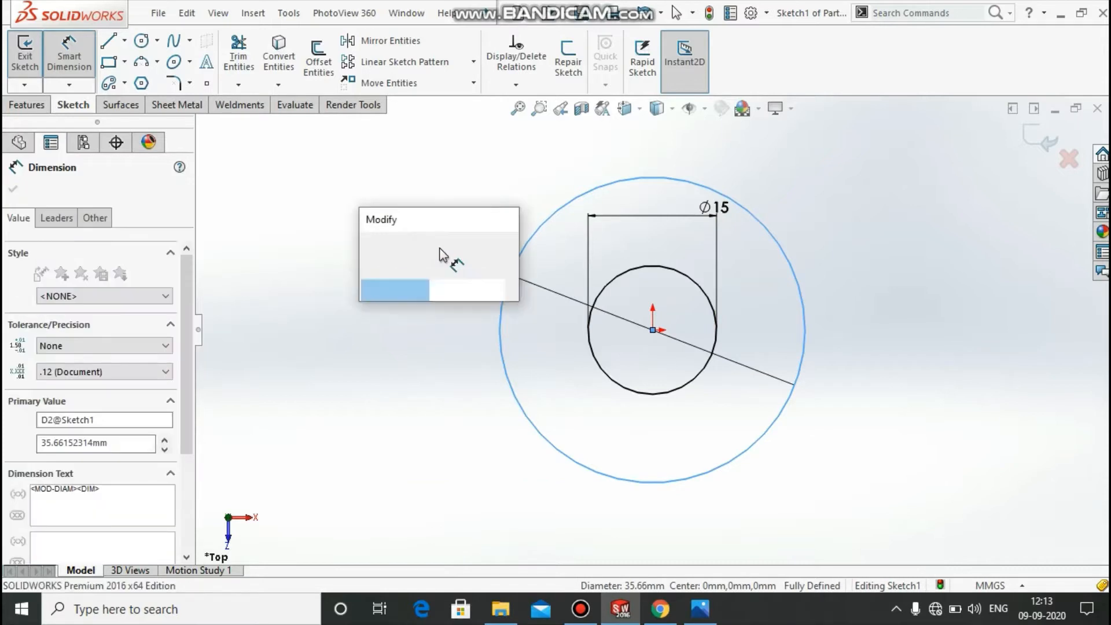
pyautogui.write('30')
pyautogui.press('Return')
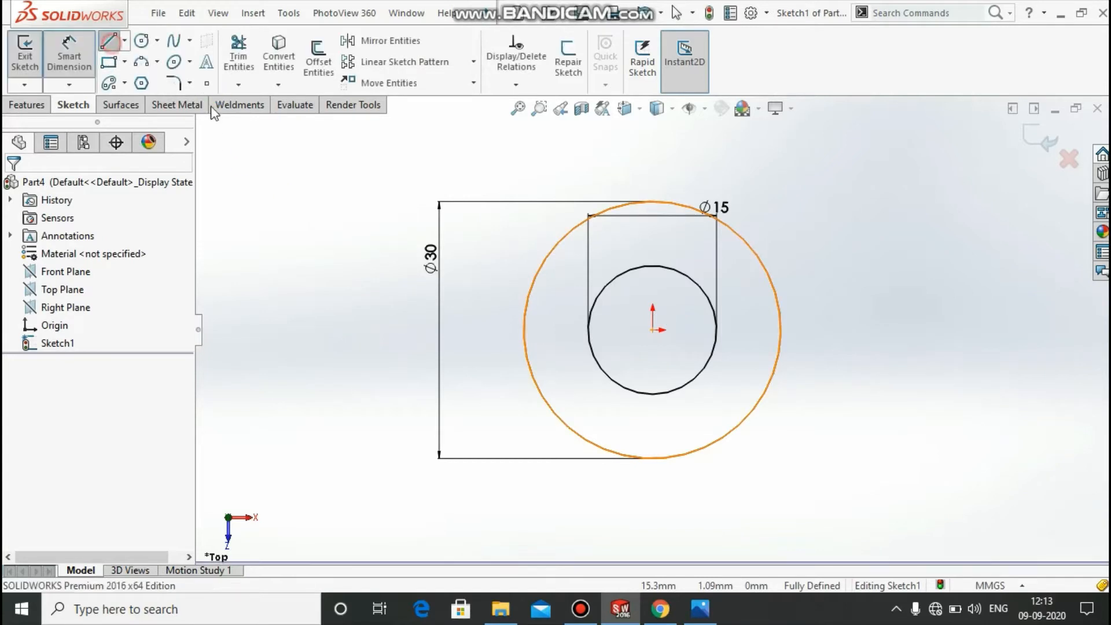
# Draw a vertical midpoint line centred on the origin and spanning the full height of the 30 mm circle
pyautogui.click(108, 41)
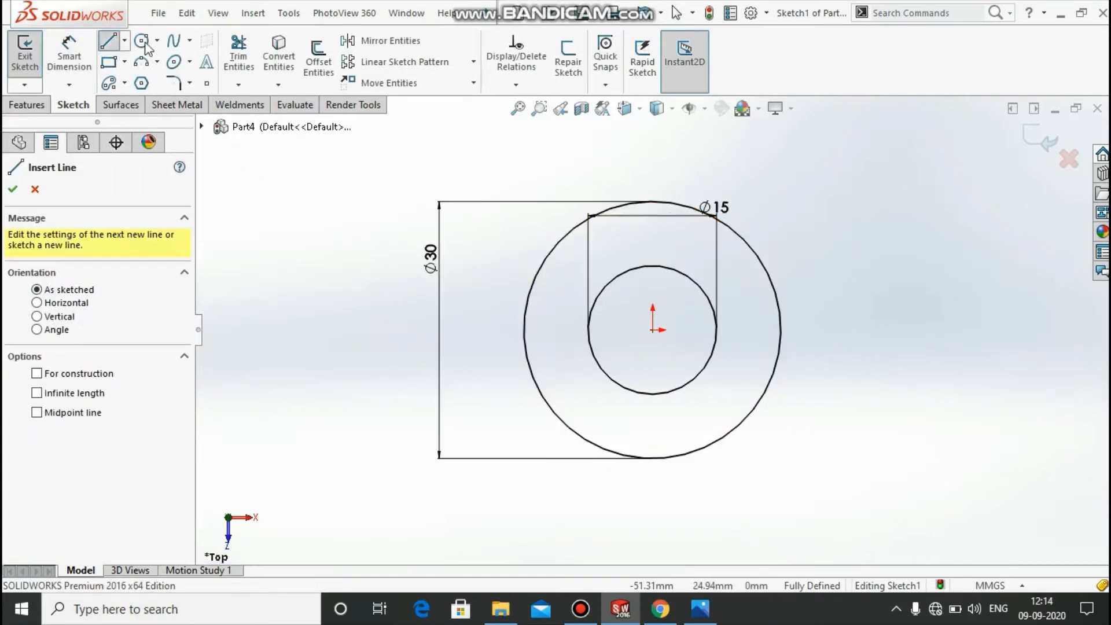
pyautogui.click(124, 42)
pyautogui.click(135, 104)
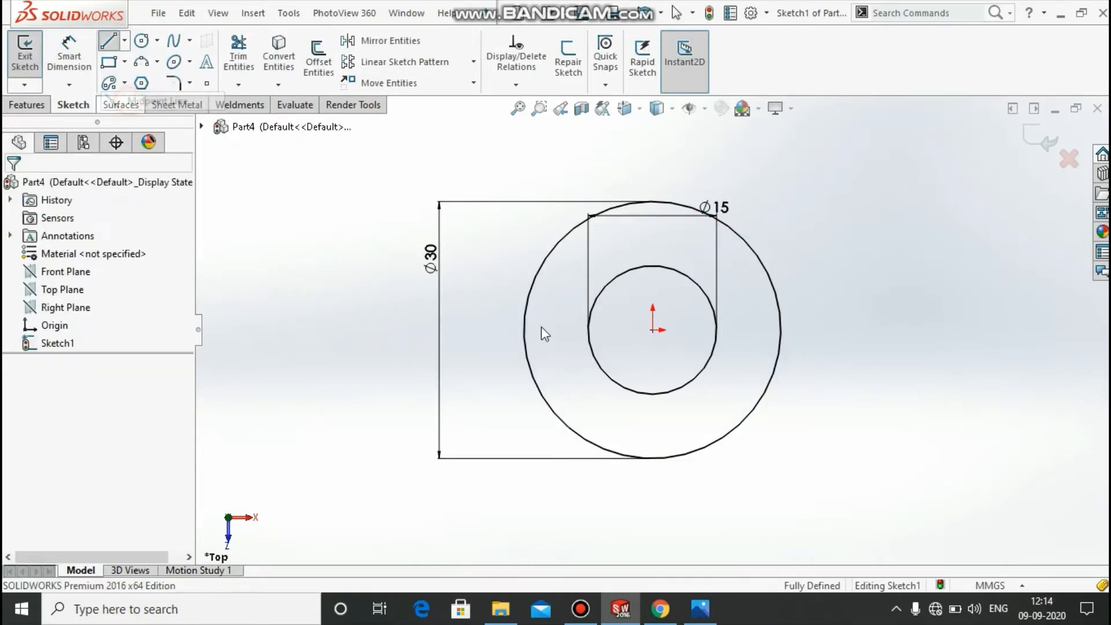
pyautogui.click(652, 329)
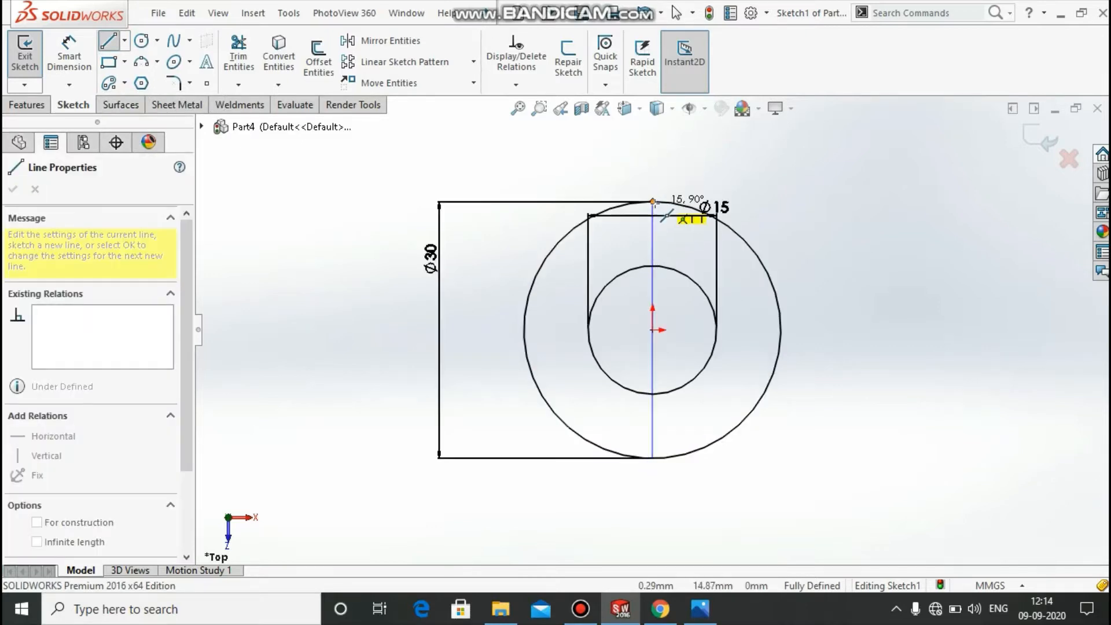
pyautogui.click(652, 201)
pyautogui.rightClick(652, 148)
pyautogui.click(691, 216)
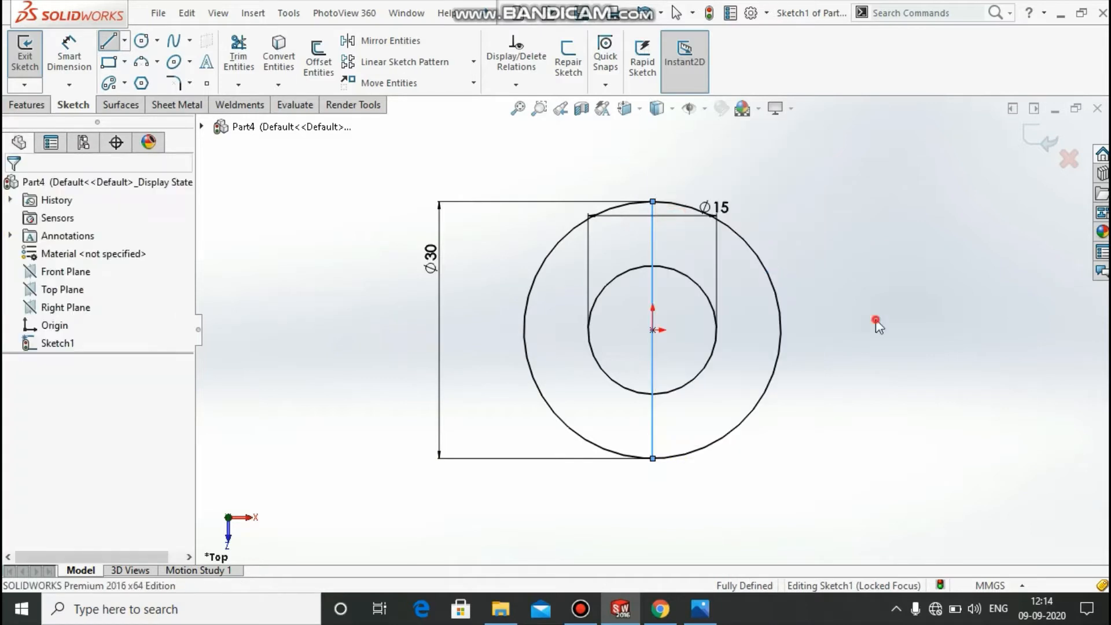
pyautogui.click(654, 377)
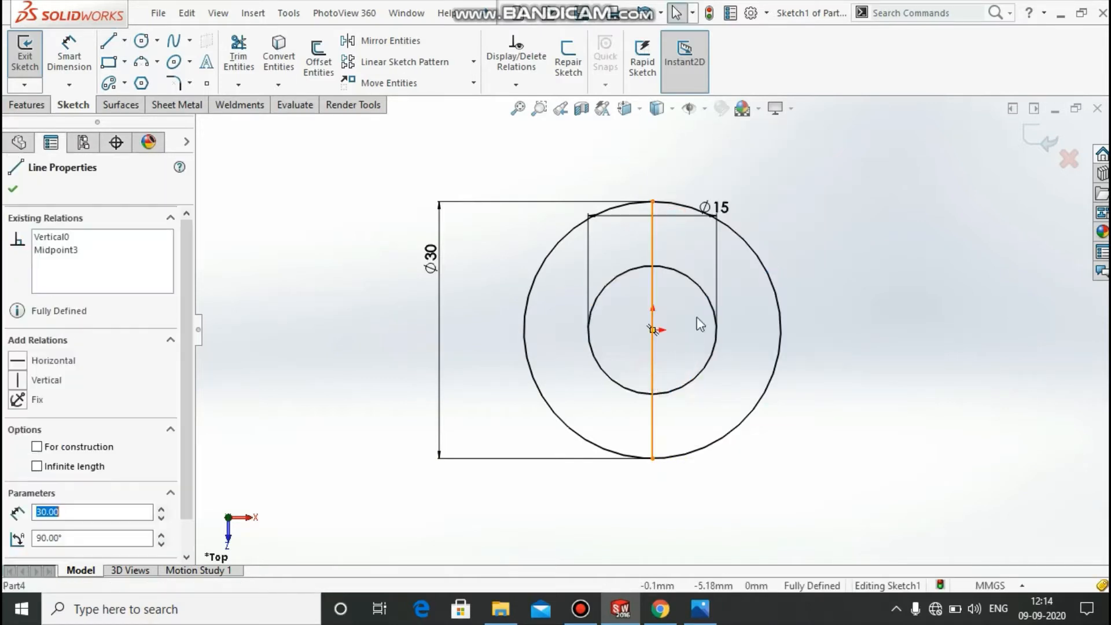
pyautogui.click(716, 303)
pyautogui.click(892, 399)
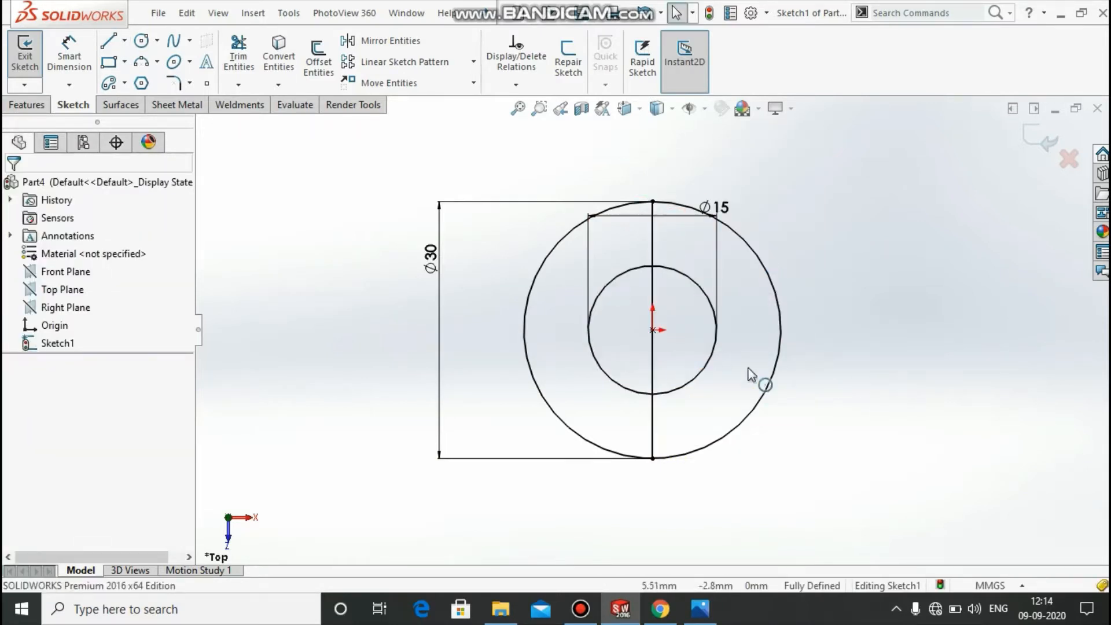
# Power trim the right half of the 30 mm circle and all segments of the vertical line
pyautogui.click(239, 58)
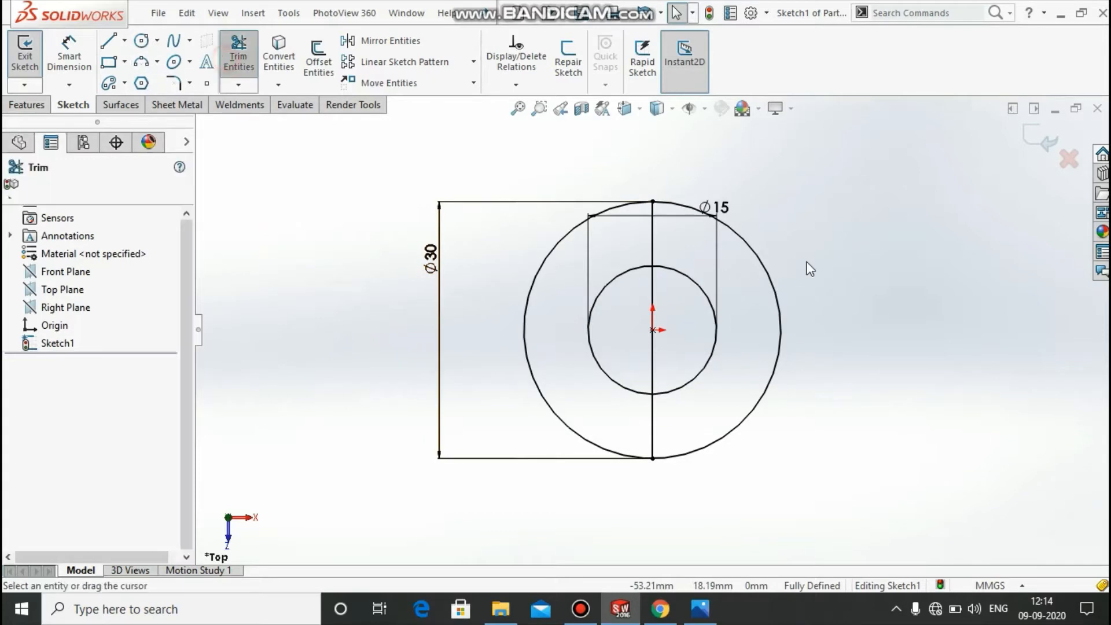
pyautogui.moveTo(757, 255); pyautogui.dragTo(759, 298)
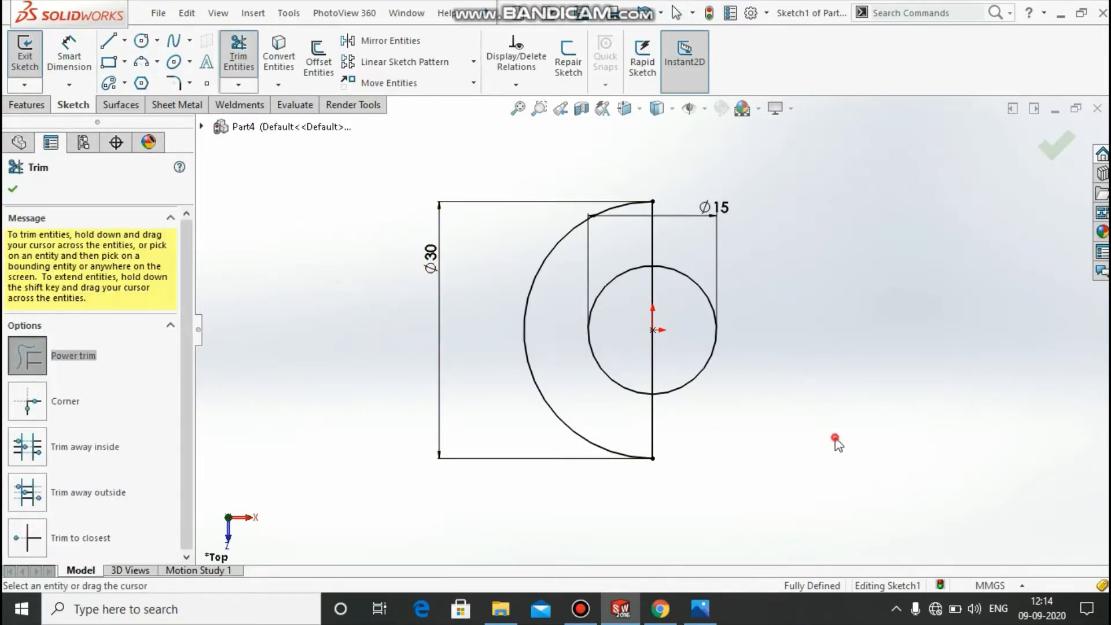
pyautogui.moveTo(664, 376); pyautogui.dragTo(643, 230)
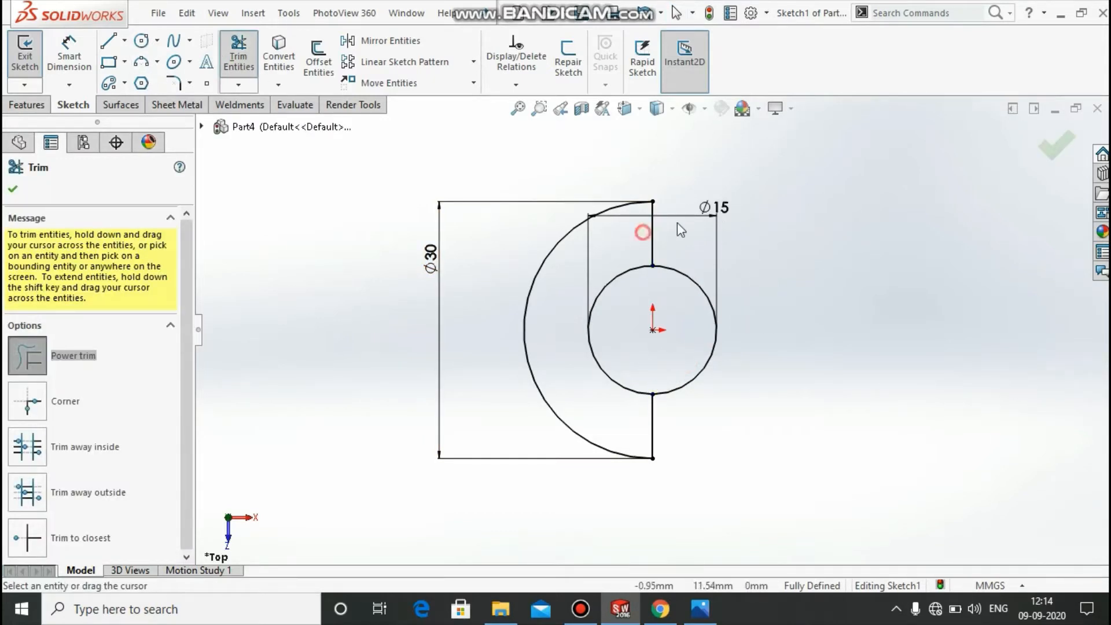
pyautogui.moveTo(690, 442); pyautogui.dragTo(623, 442)
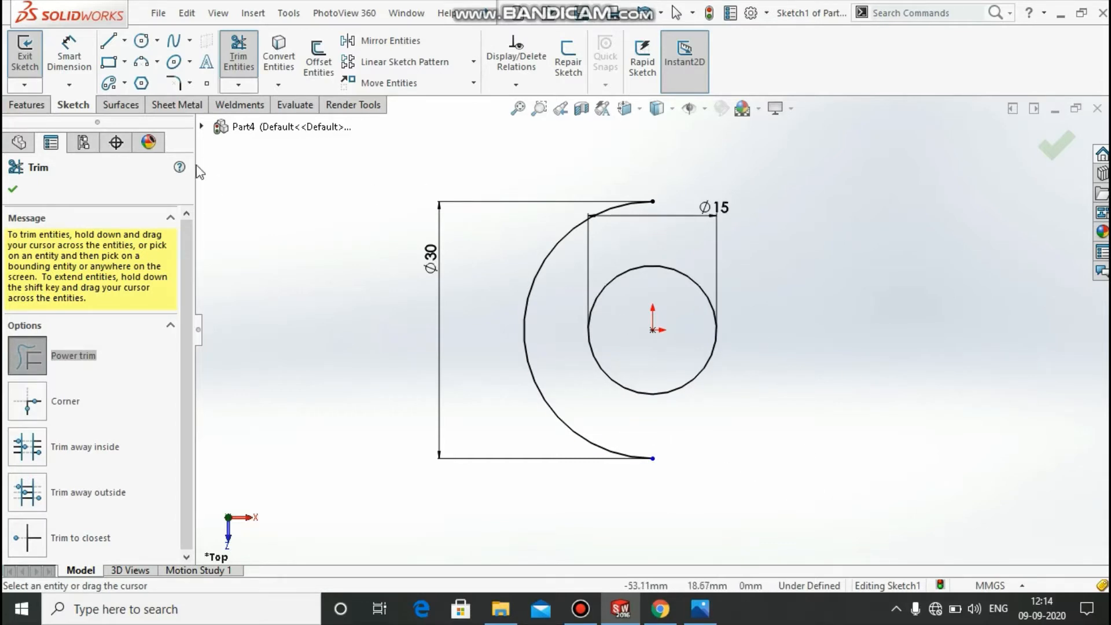
pyautogui.click(108, 41)
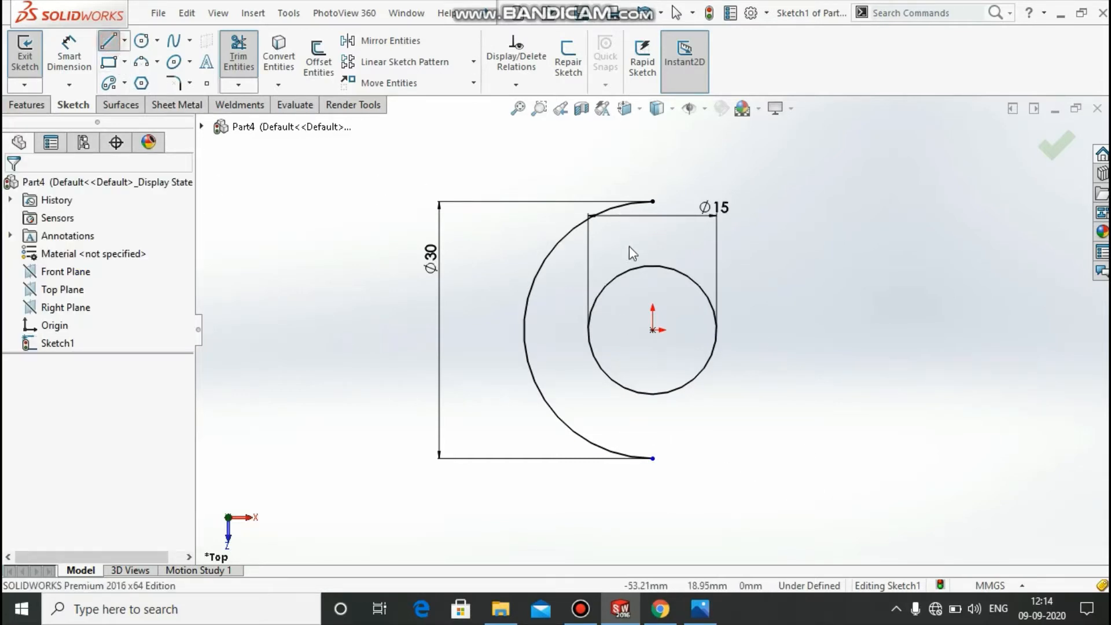
pyautogui.click(657, 203)
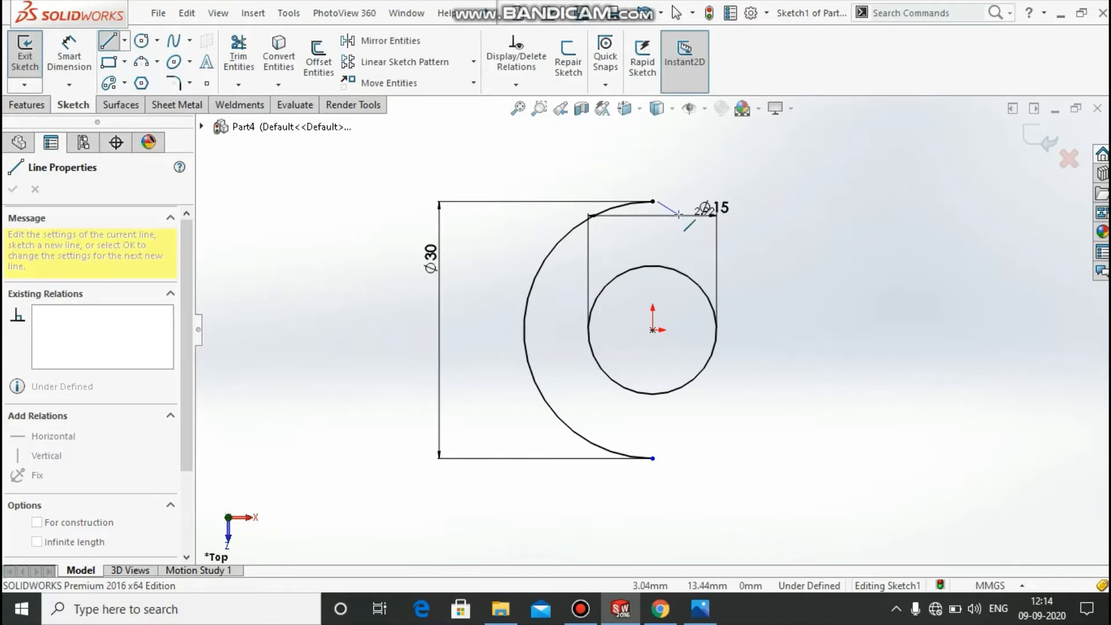
pyautogui.press('Escape')
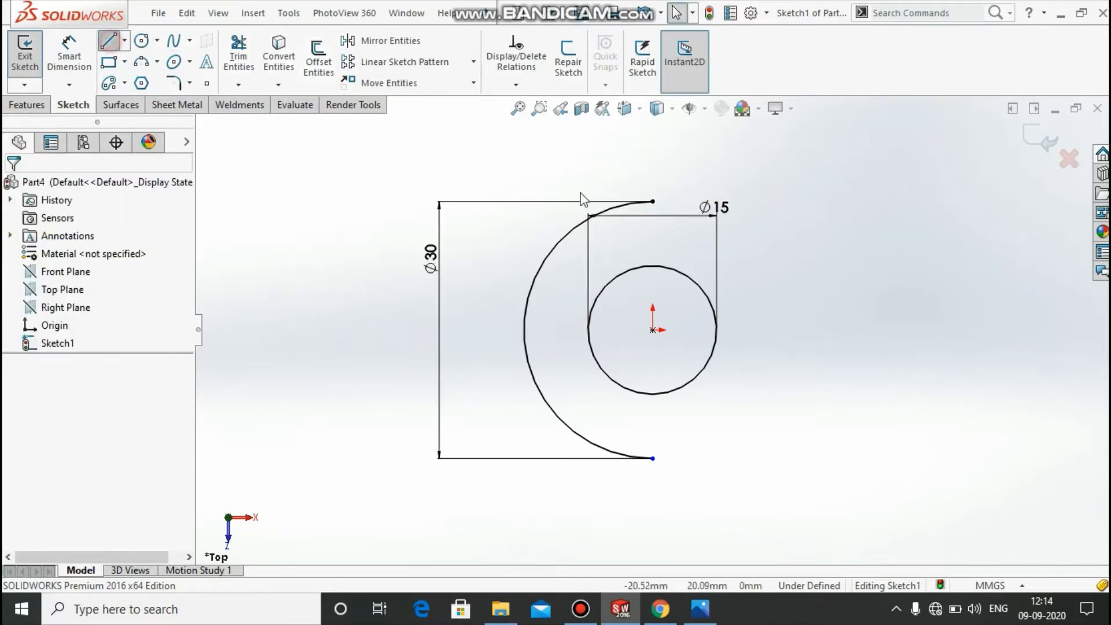
# Draw a horizontal line extending right from the upper endpoint of the 30 mm arc, tangent to it
pyautogui.click(653, 201)
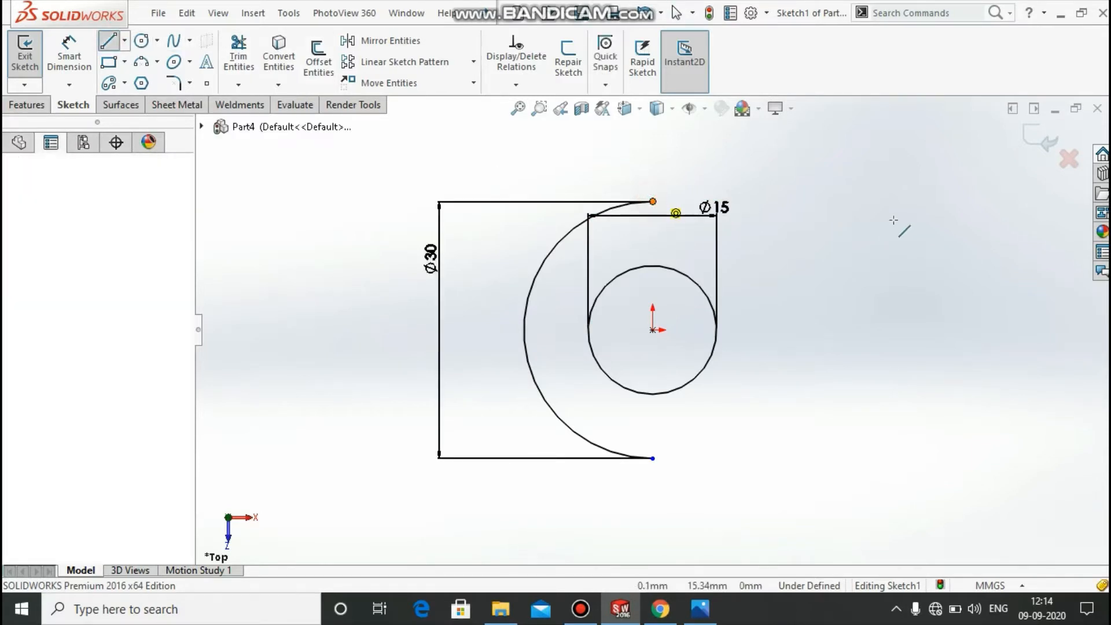
pyautogui.click(863, 202)
pyautogui.rightClick(863, 201)
pyautogui.click(879, 224)
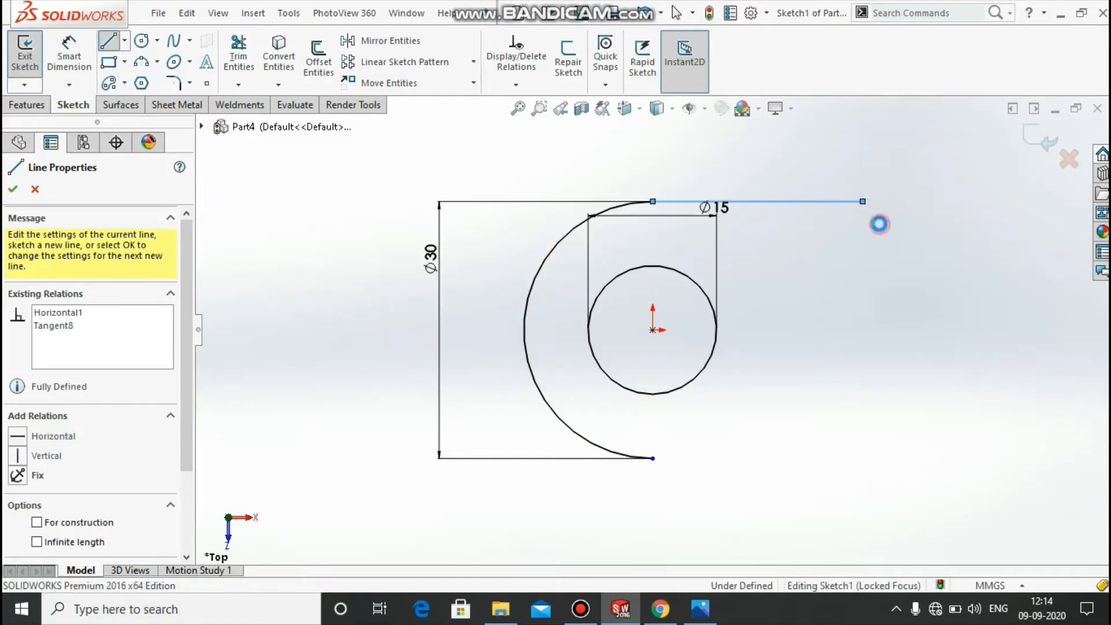
# Check the length of the straight edge beside the round end in the Photos reference drawing, and return to the SolidWorks sketch
pyautogui.hotkey('alt', 'Tab')
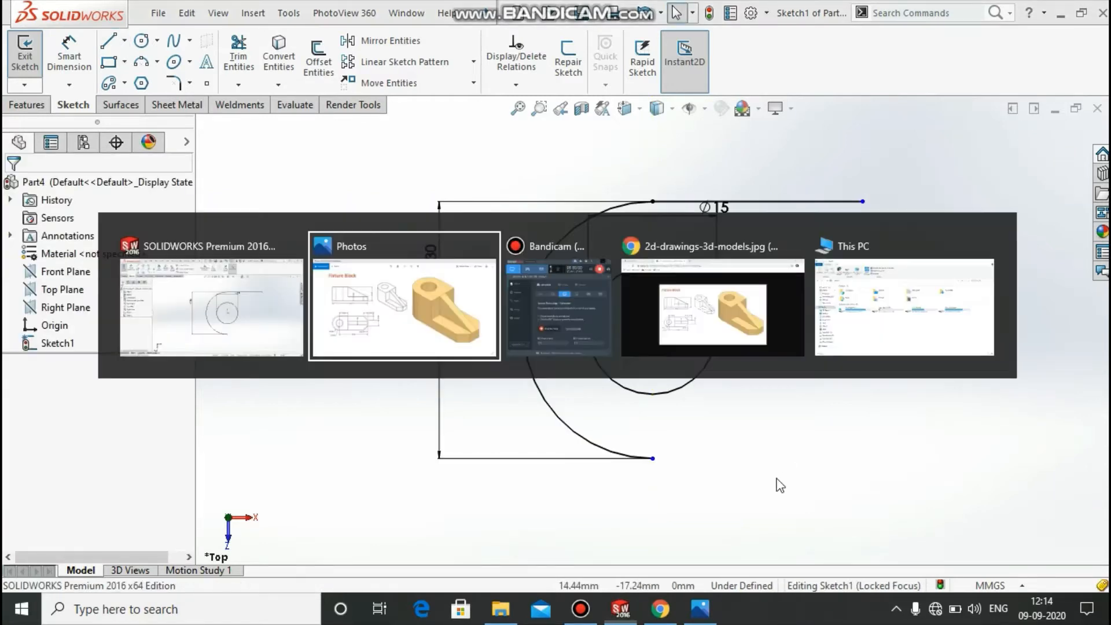
pyautogui.hotkey('alt', 'Tab')
pyautogui.hotkey('alt', 'Tab')
pyautogui.hotkey('alt', 'Tab')
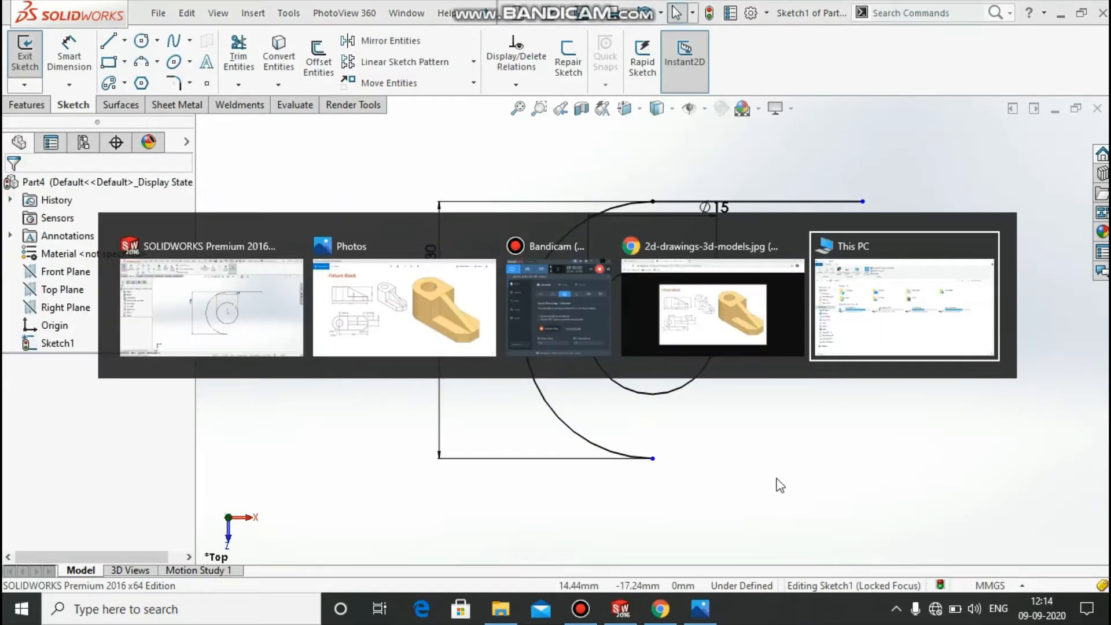
pyautogui.hotkey('alt', 'Tab')
pyautogui.hotkey('alt', 'Tab')
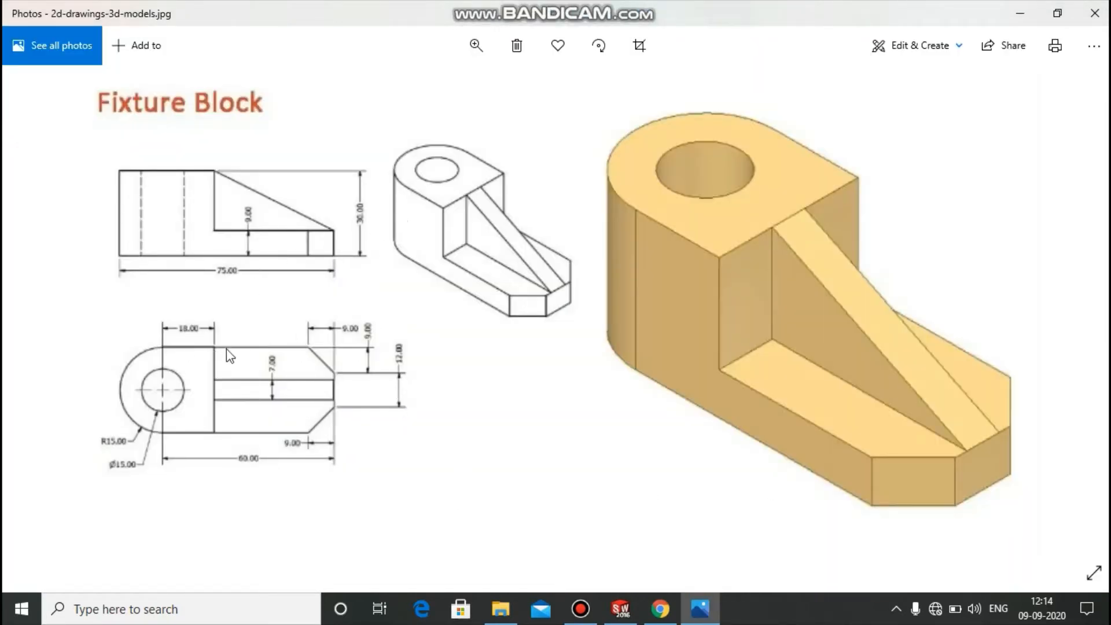
pyautogui.click(620, 609)
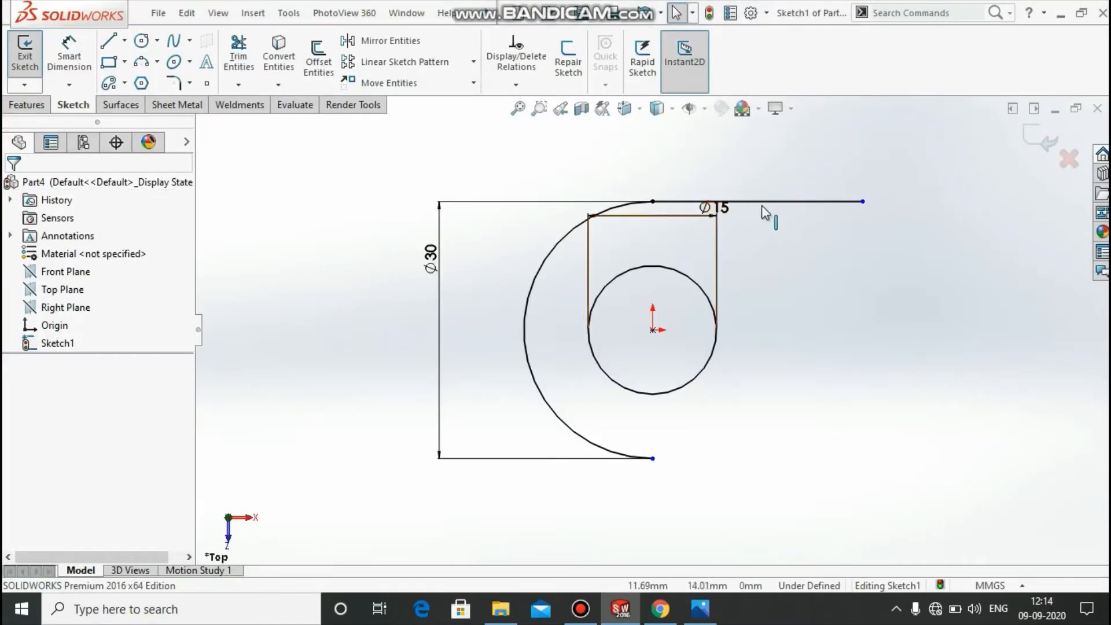
# Dimension the upper horizontal tangent line to a length of 18 mm
pyautogui.moveTo(816, 359); pyautogui.dragTo(808, 211, button='right')
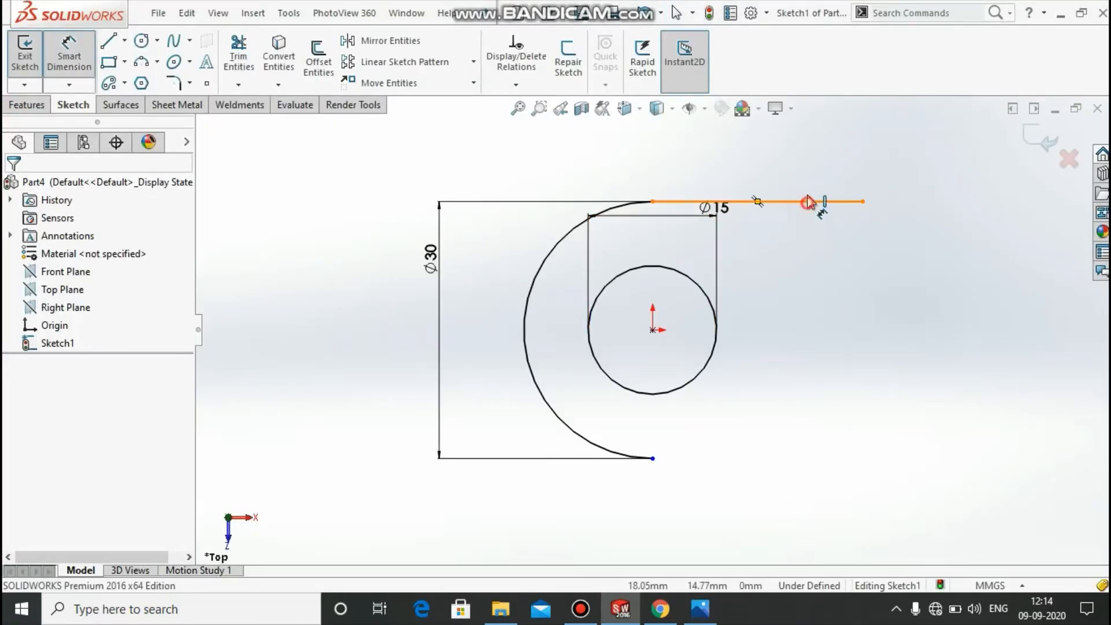
pyautogui.click(807, 209)
pyautogui.click(802, 152)
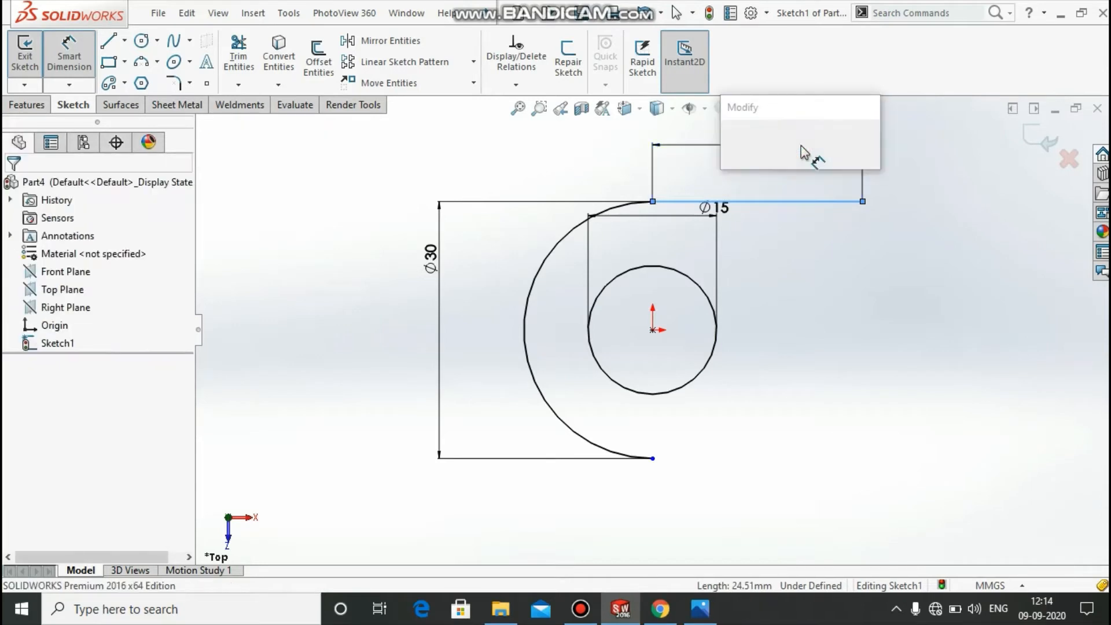
pyautogui.write('18')
pyautogui.press('Return')
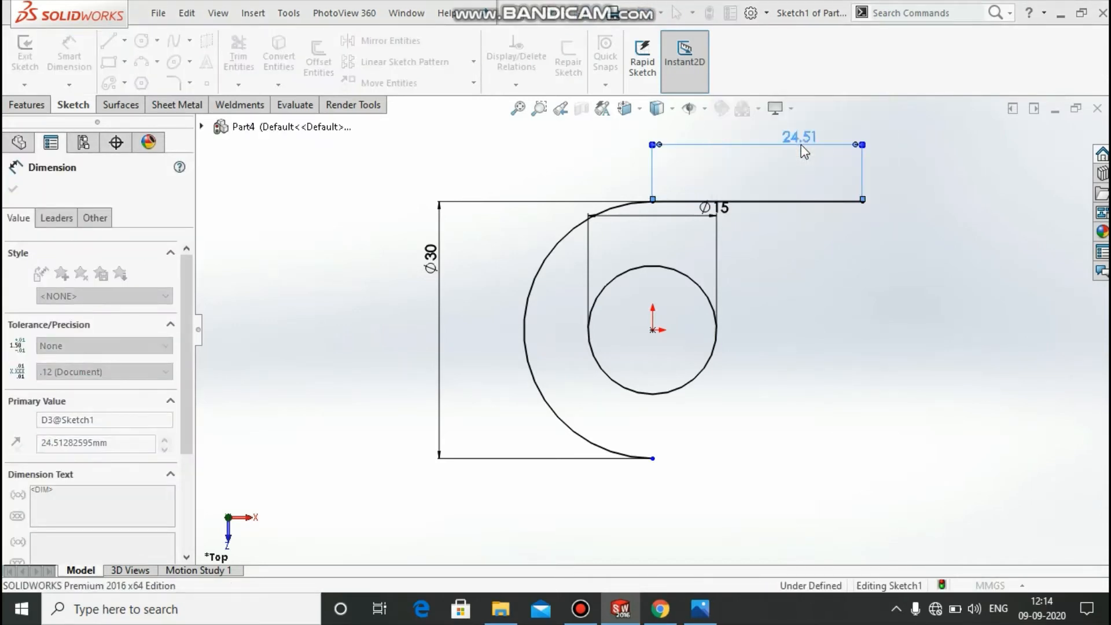
pyautogui.press('Escape')
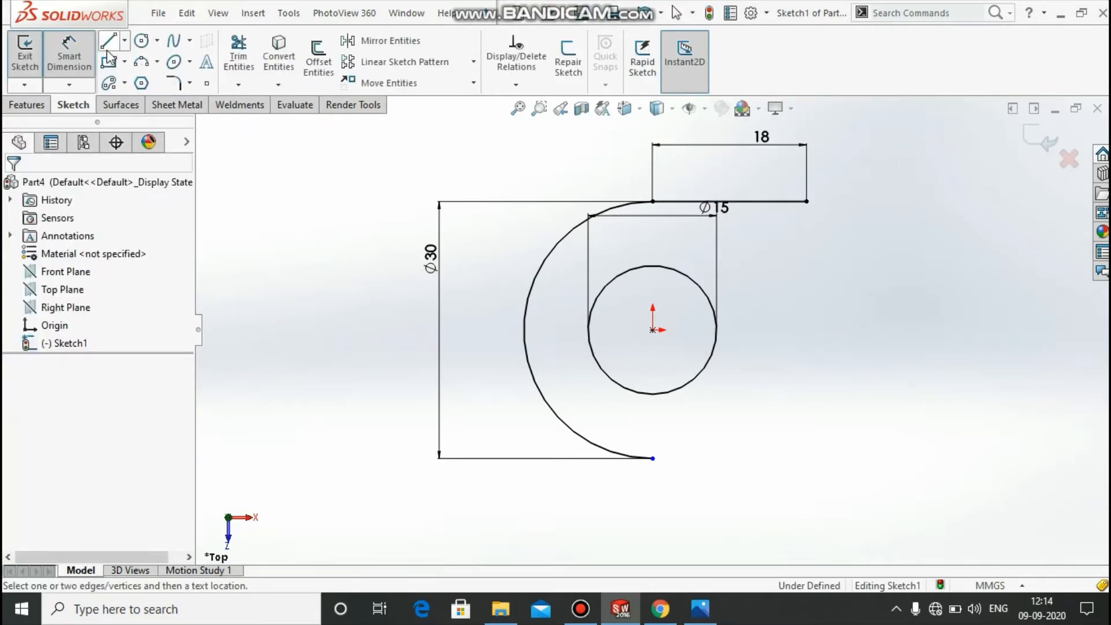
# Draw a lower horizontal tangent line from the arc's lower endpoint, level with the upper line's end, and close the profile with a vertical line
pyautogui.click(108, 41)
pyautogui.click(653, 459)
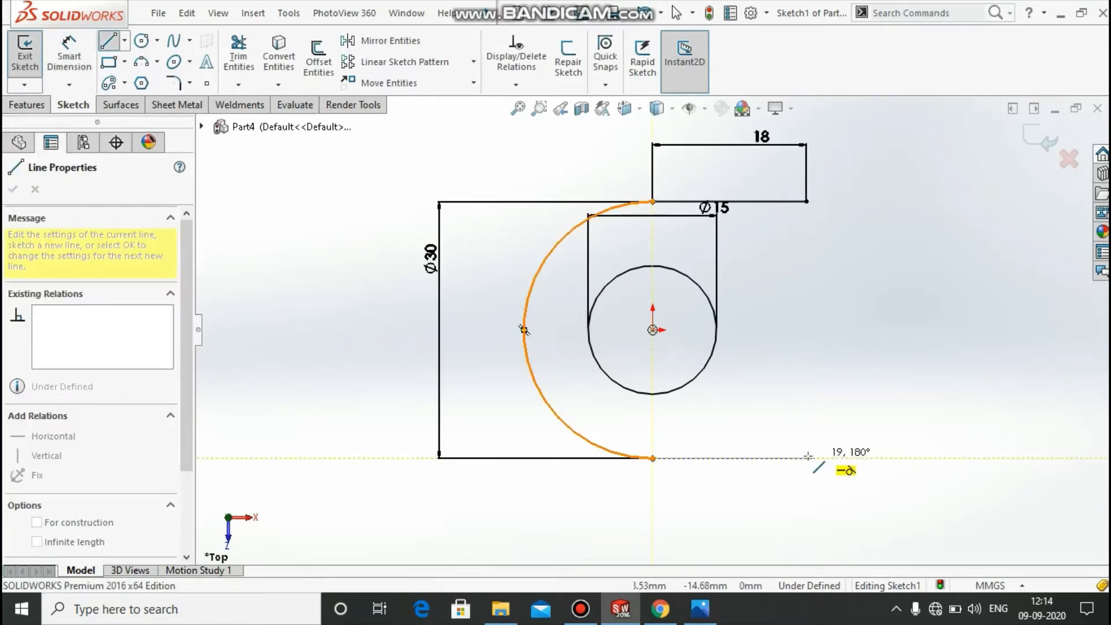
pyautogui.click(807, 459)
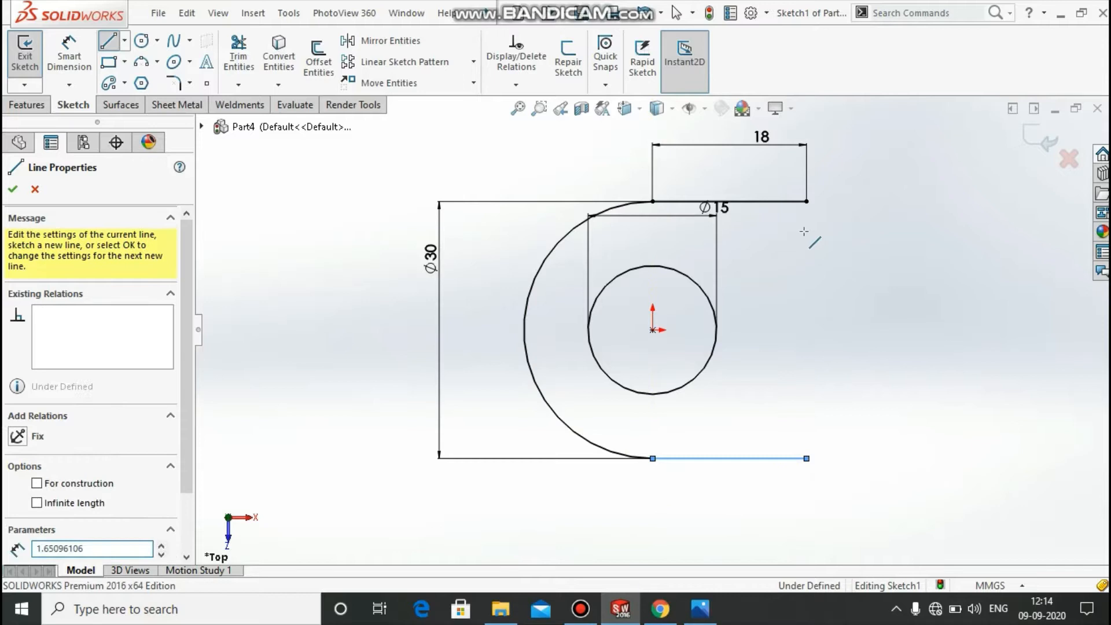
pyautogui.click(807, 202)
pyautogui.rightClick(812, 204)
pyautogui.click(822, 212)
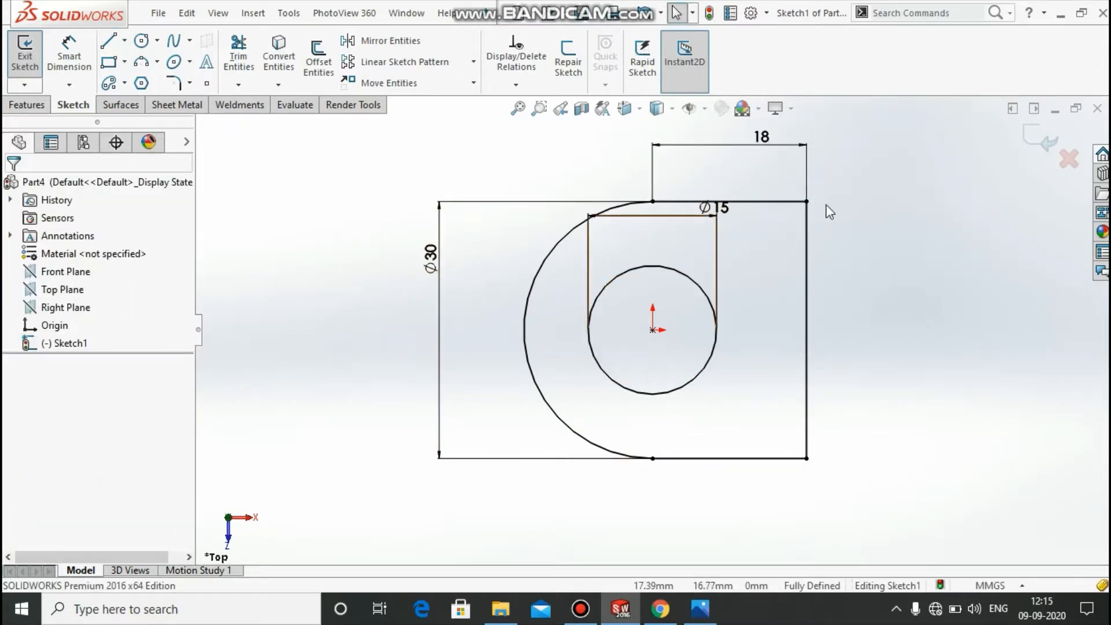
pyautogui.press('z')
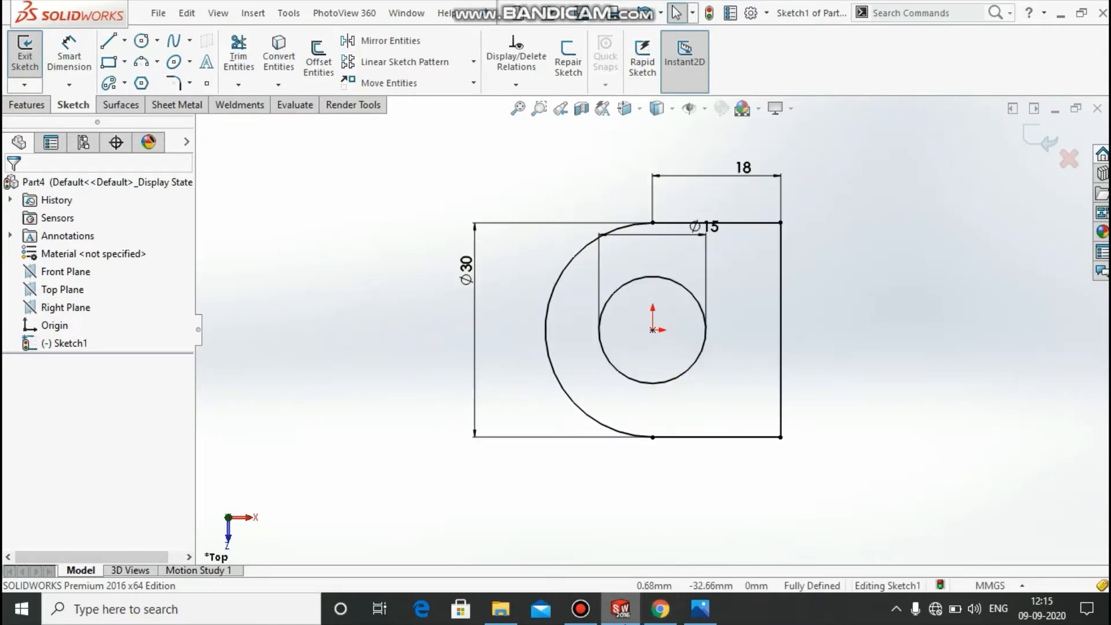
# Check the block height in the Photos drawing, and extrude the closed profile in SolidWorks as a 30 mm blind boss in the reversed, downward direction
pyautogui.click(698, 602)
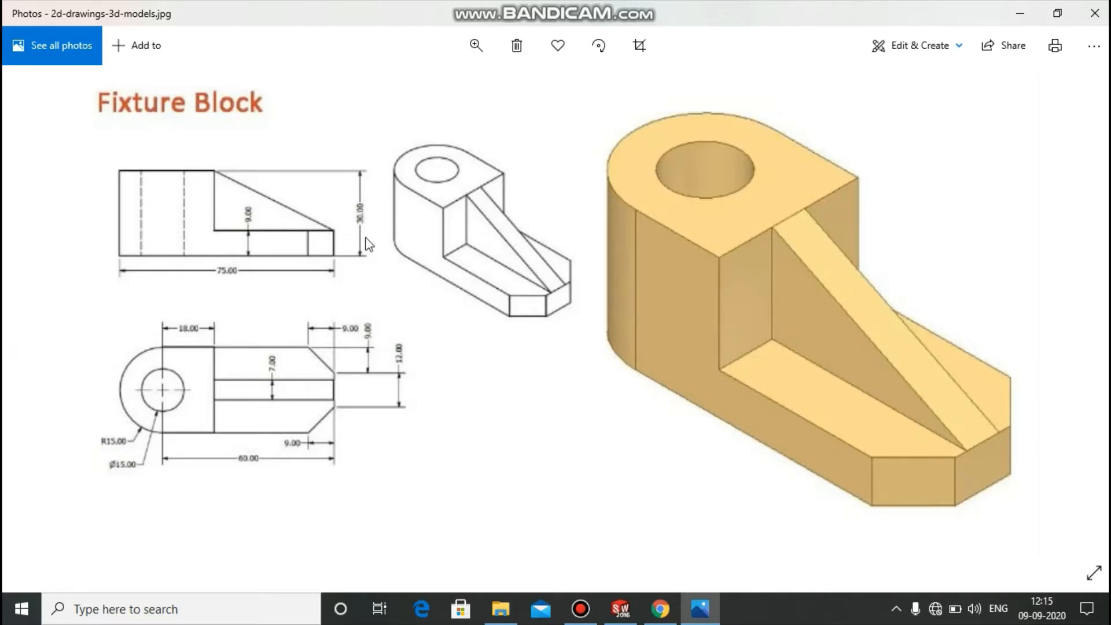
pyautogui.moveTo(373, 232); pyautogui.dragTo(426, 237)
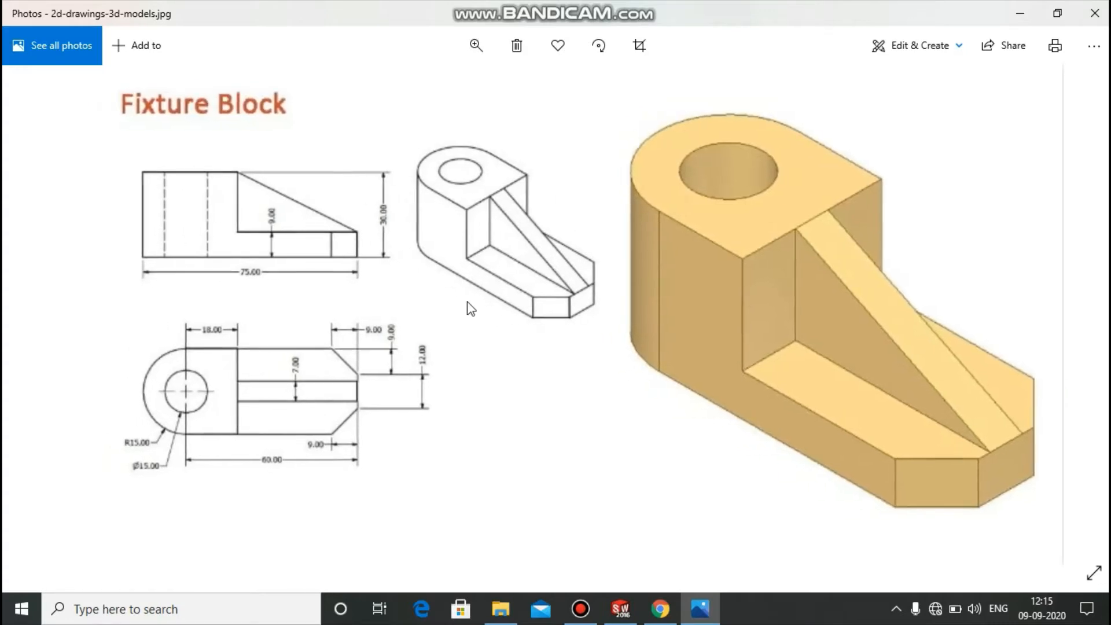
pyautogui.click(620, 608)
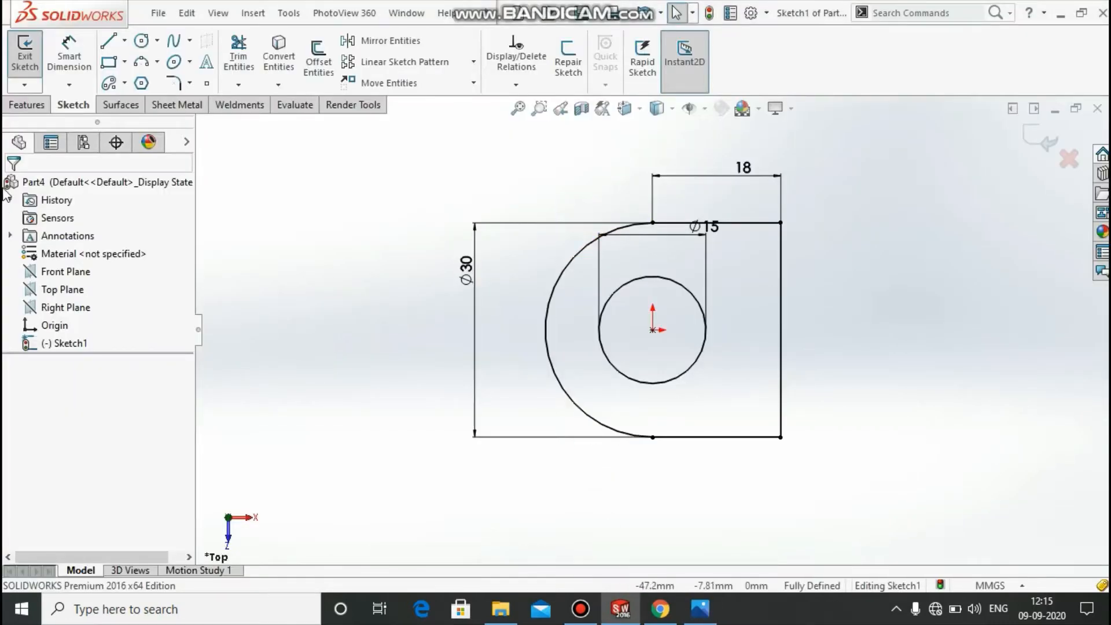
pyautogui.click(29, 104)
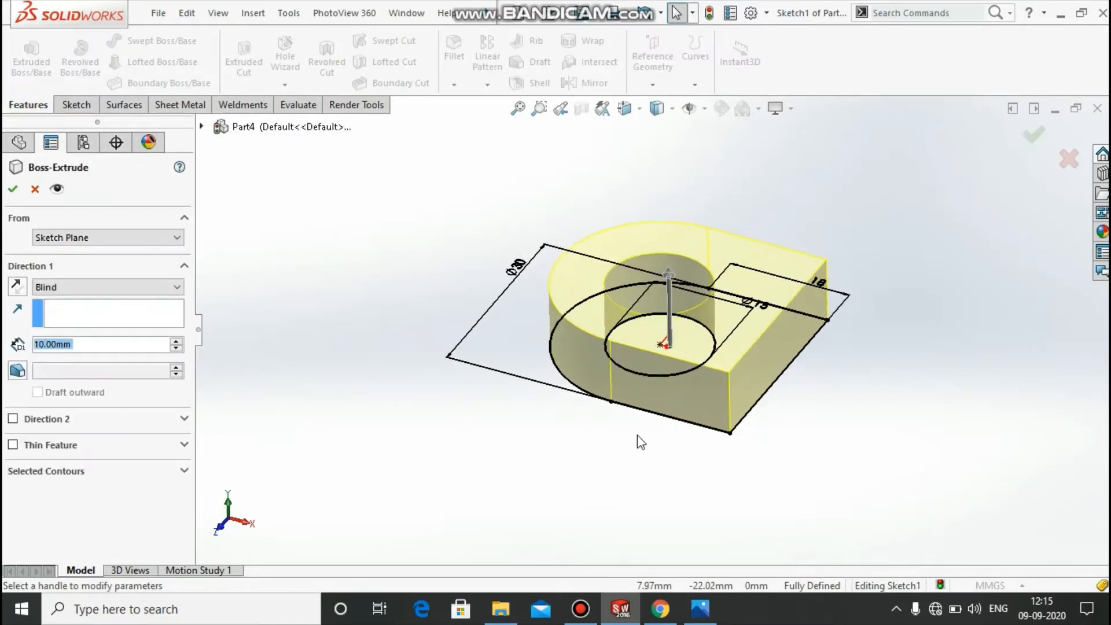
pyautogui.click(17, 285)
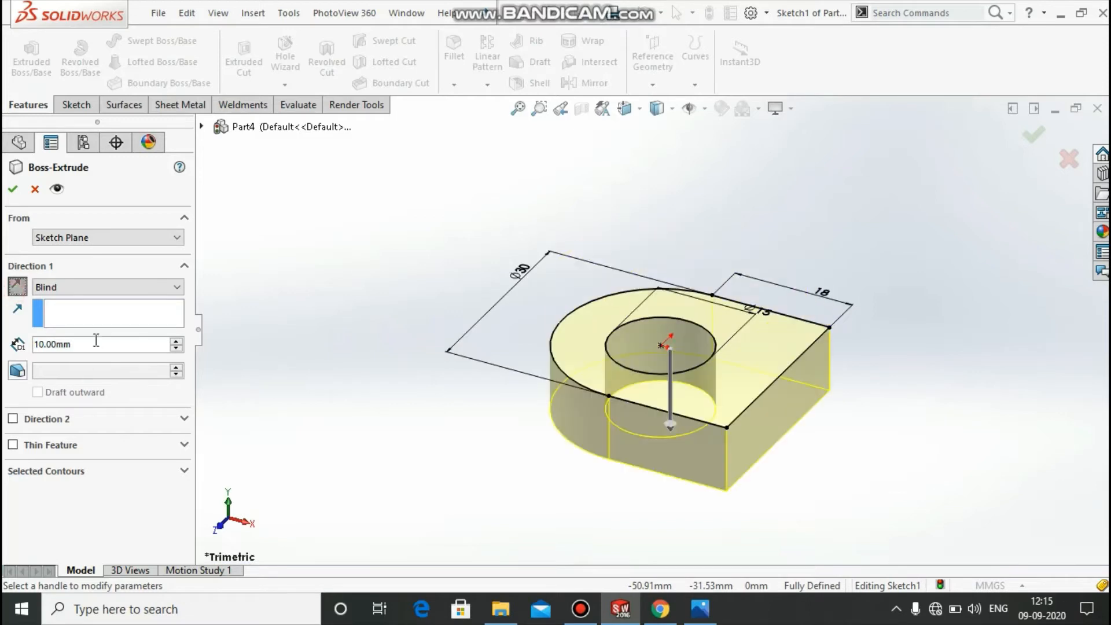
pyautogui.write('30')
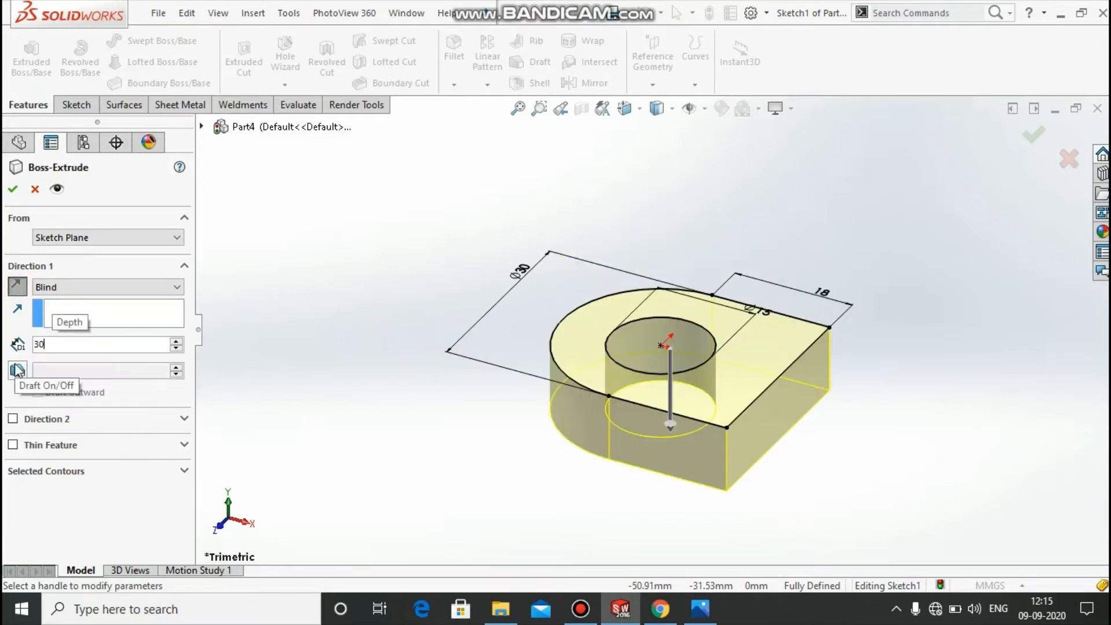
pyautogui.press('Return')
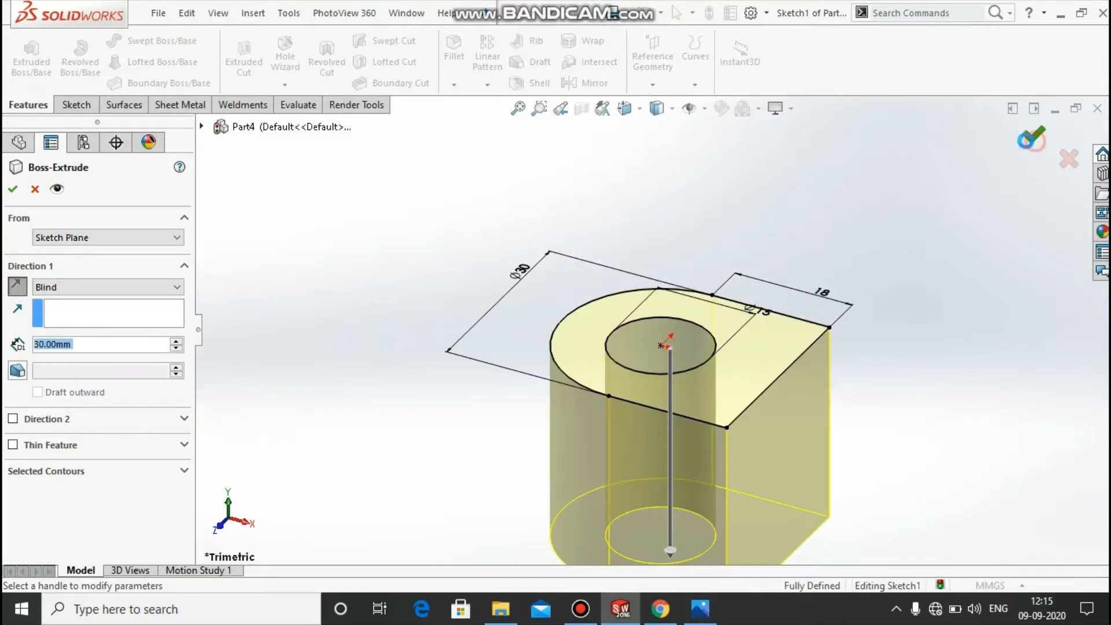
pyautogui.click(1033, 136)
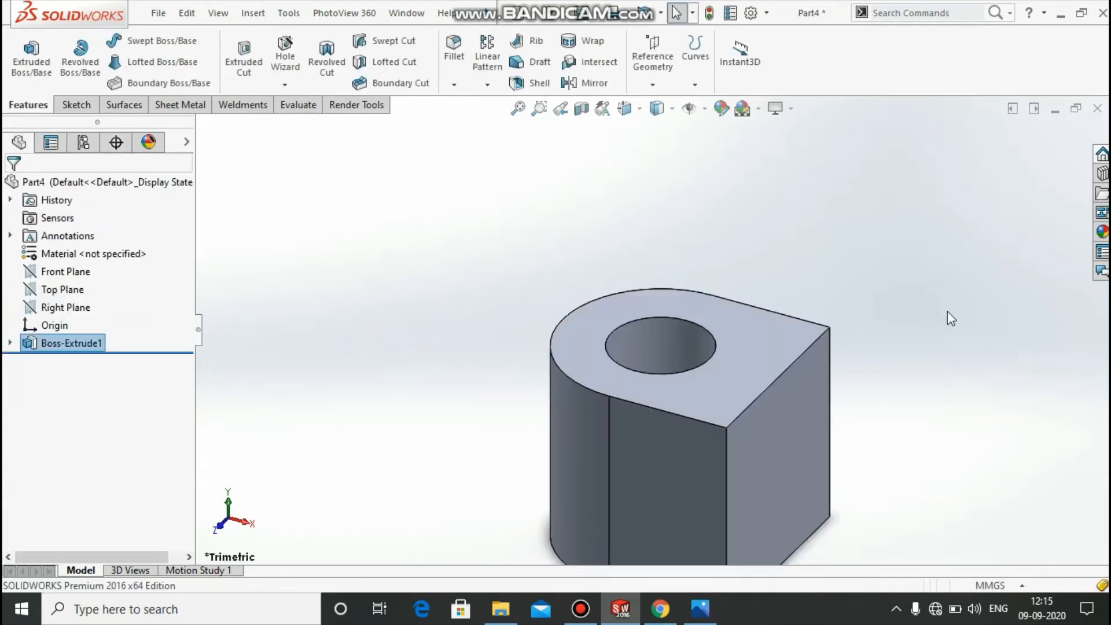
# Review the arm's dimensions in the Photos drawing, and start a new sketch in SolidWorks on the block's flat front side face
pyautogui.scroll(2, 869, 388)
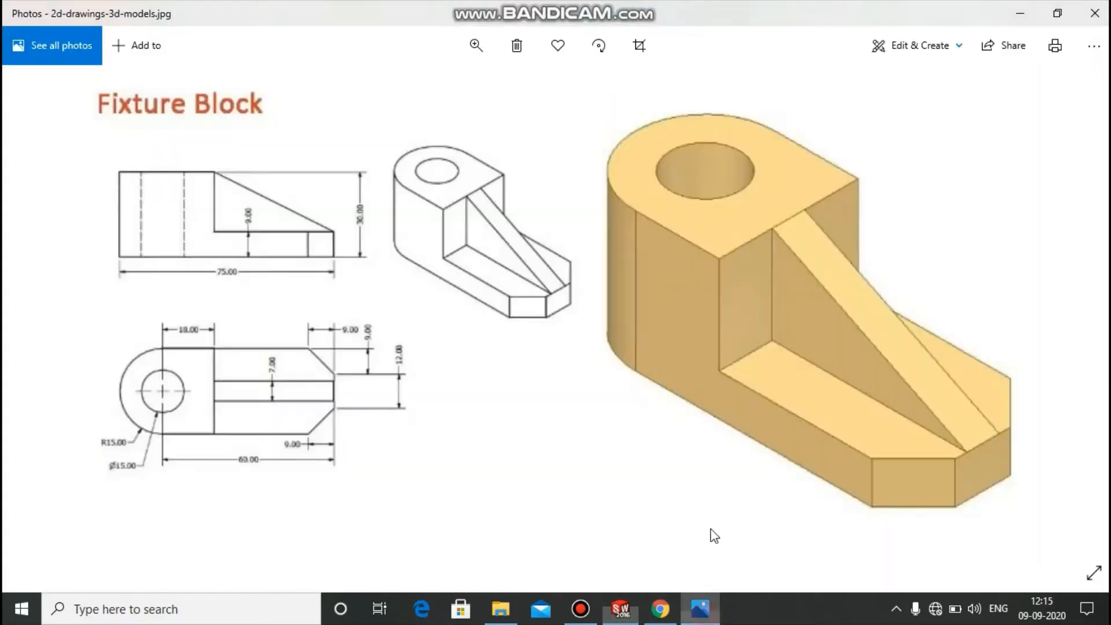
pyautogui.click(700, 608)
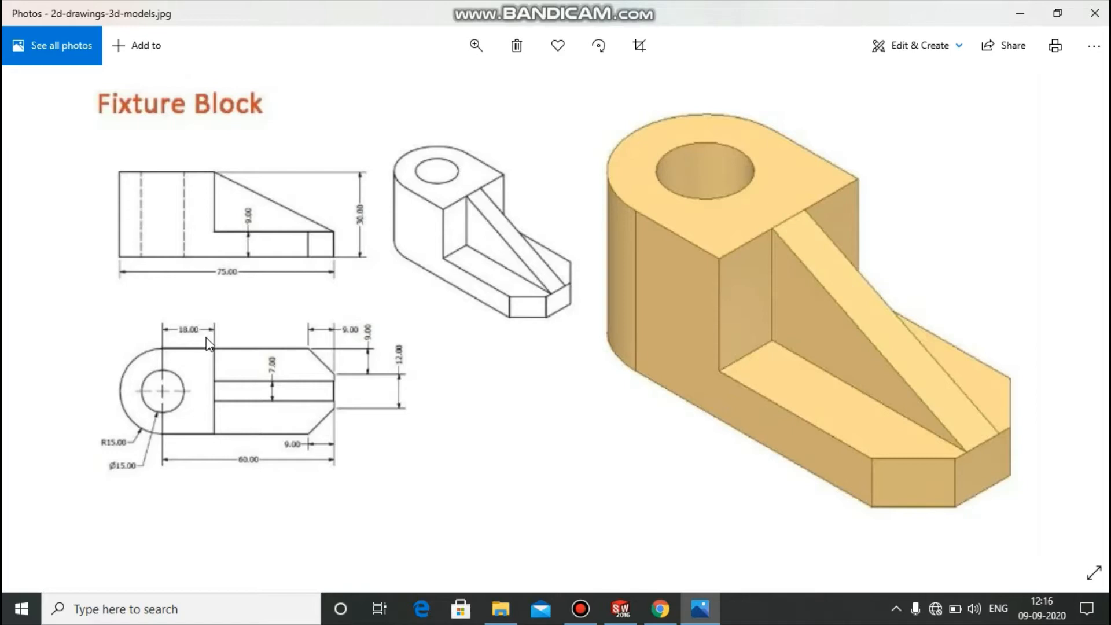
pyautogui.hotkey('alt', 'Tab')
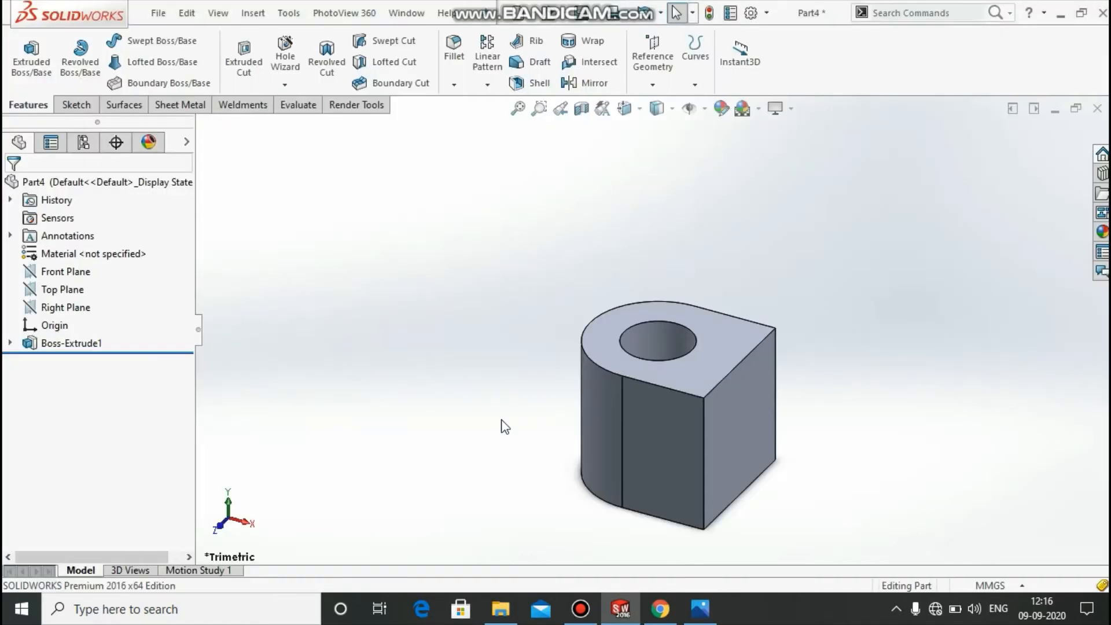
pyautogui.click(658, 493)
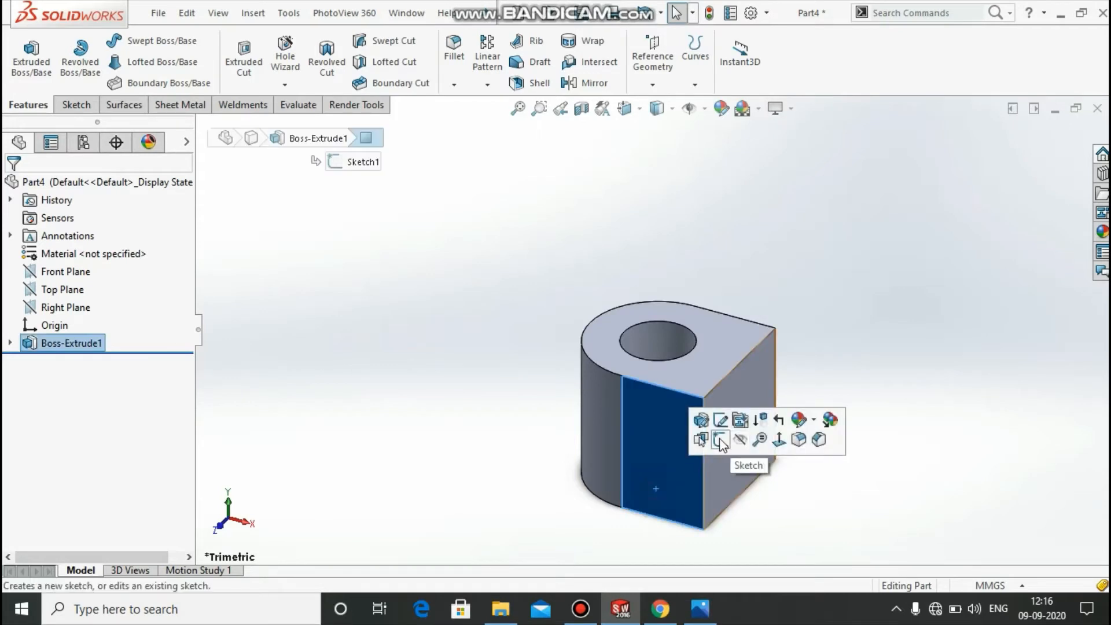
pyautogui.click(731, 441)
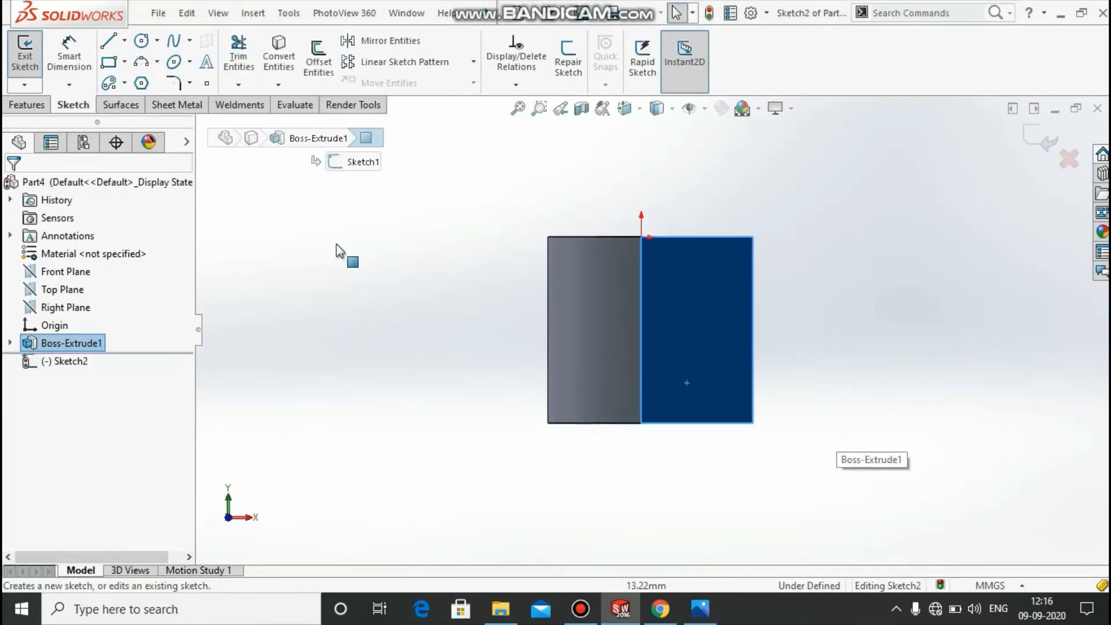
# Draw a horizontal line about 43 mm long extending right from the lower right corner of the block's side face
pyautogui.click(110, 42)
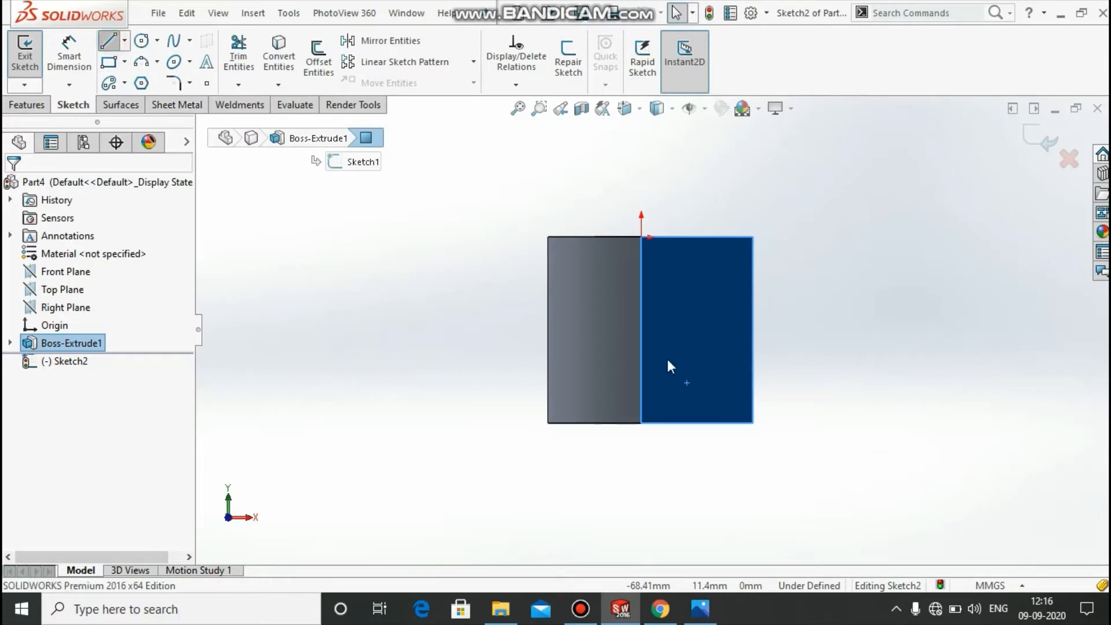
pyautogui.click(753, 424)
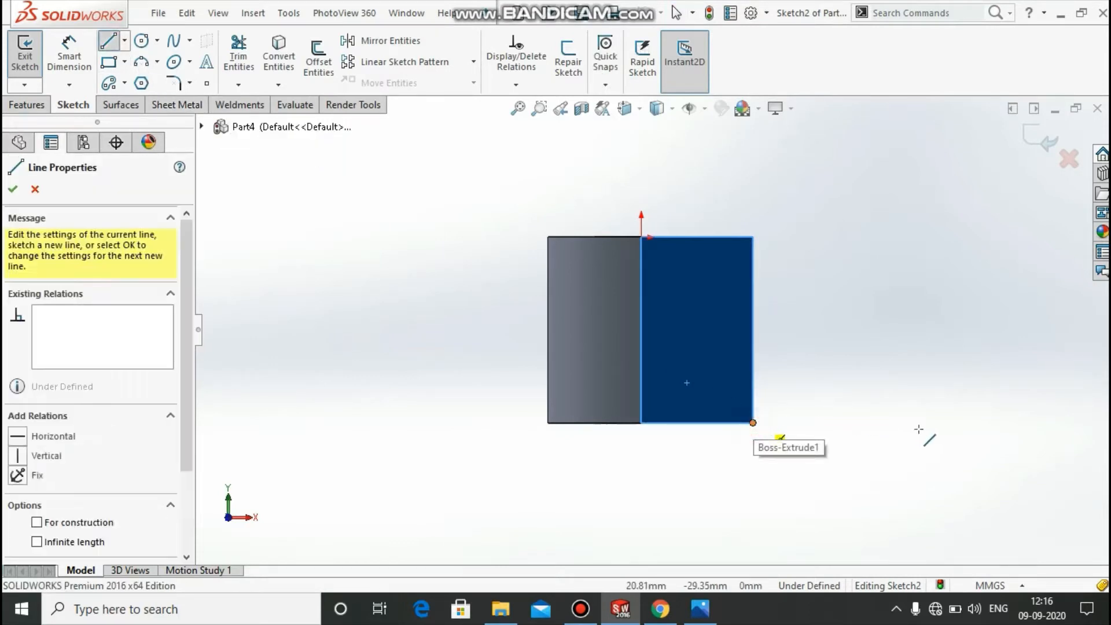
pyautogui.click(959, 407)
pyautogui.rightClick(975, 421)
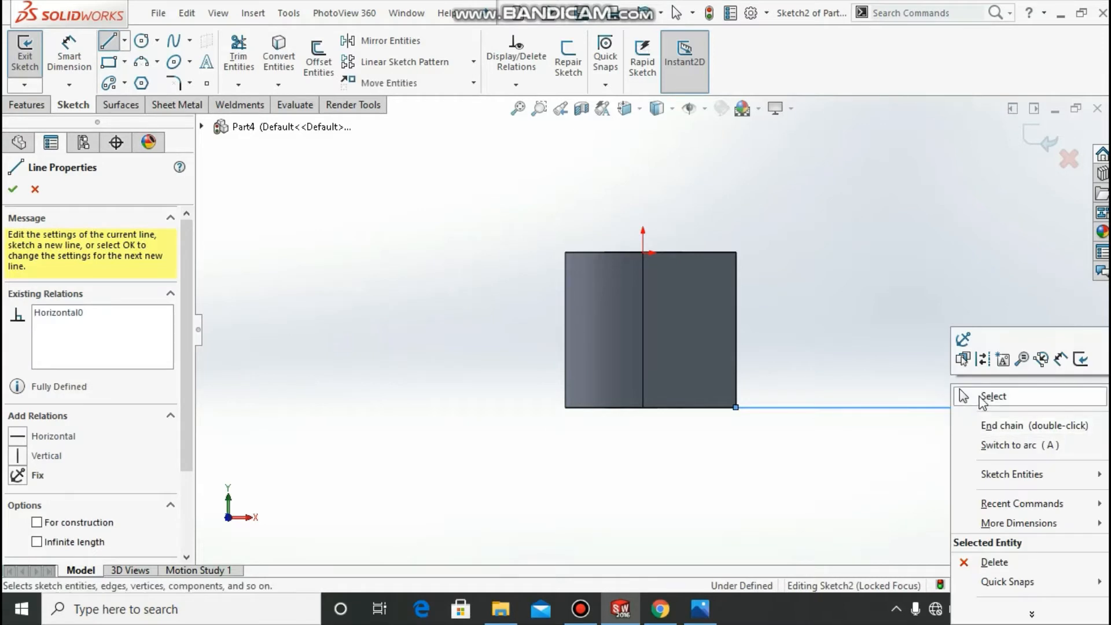
pyautogui.click(984, 399)
# Dimension the horizontal line's length as 60-18, giving 42 mm
pyautogui.moveTo(810, 476); pyautogui.dragTo(850, 414, button='right')
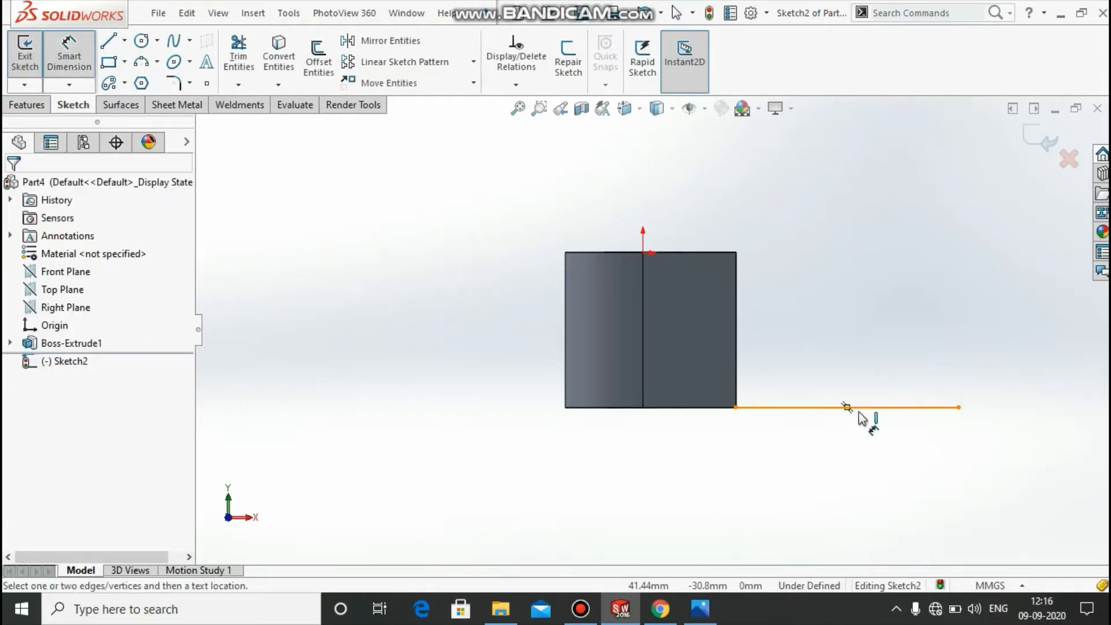
pyautogui.click(859, 412)
pyautogui.click(863, 464)
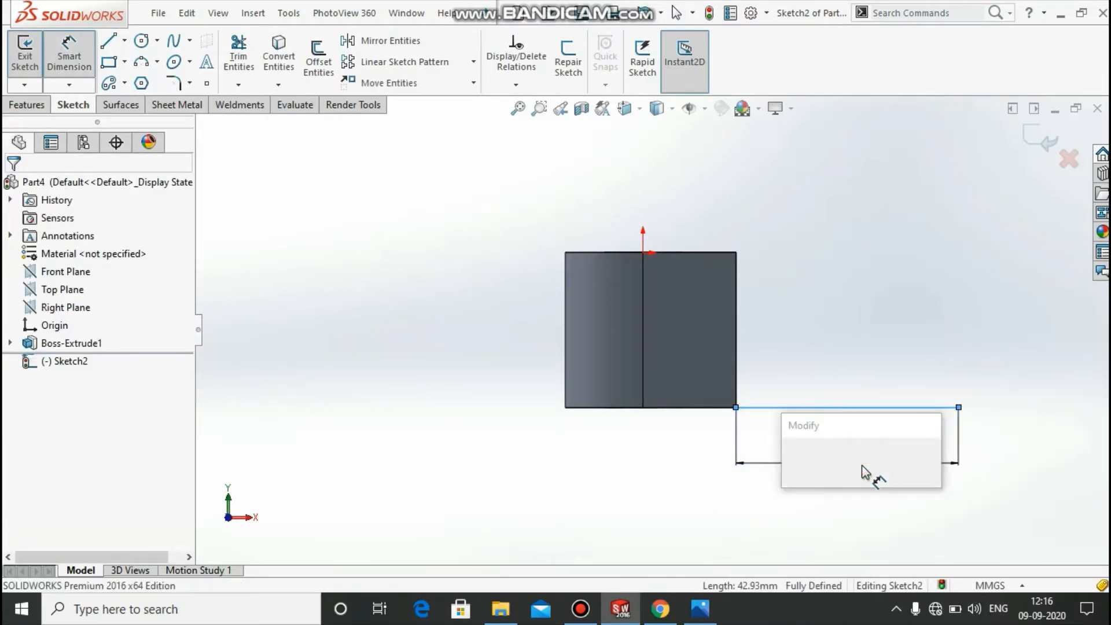
pyautogui.write('60-18')
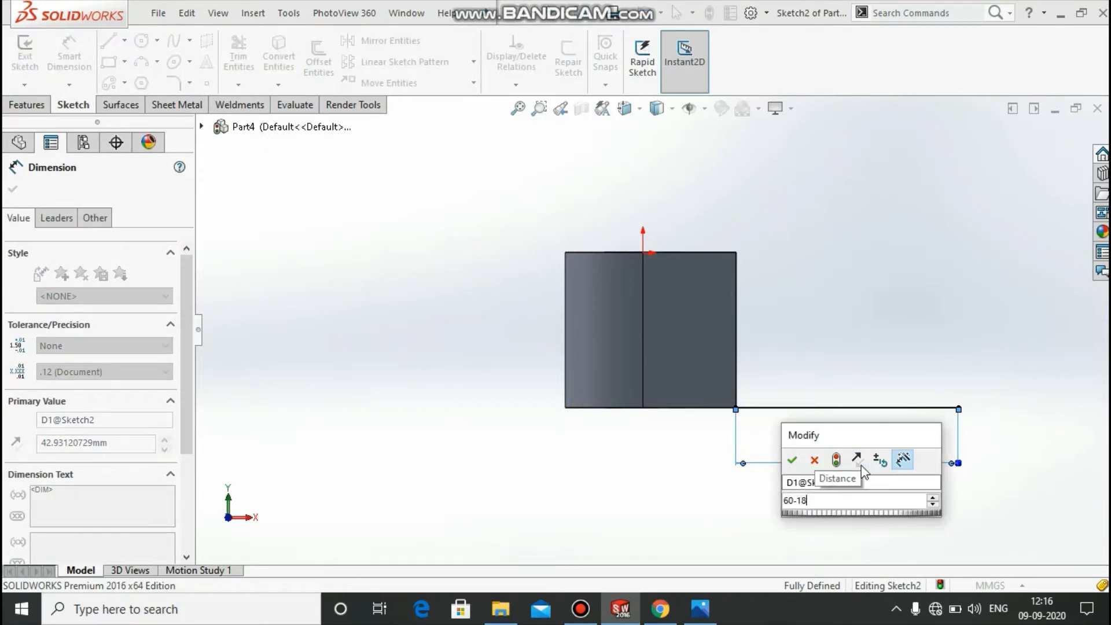
pyautogui.press('Escape')
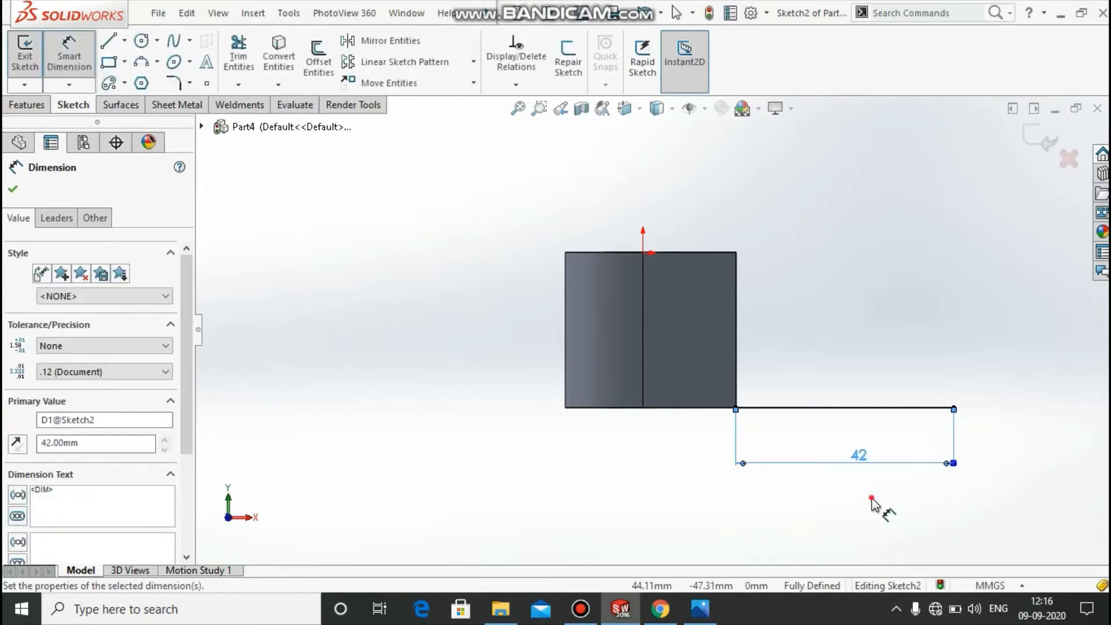
pyautogui.click(874, 504)
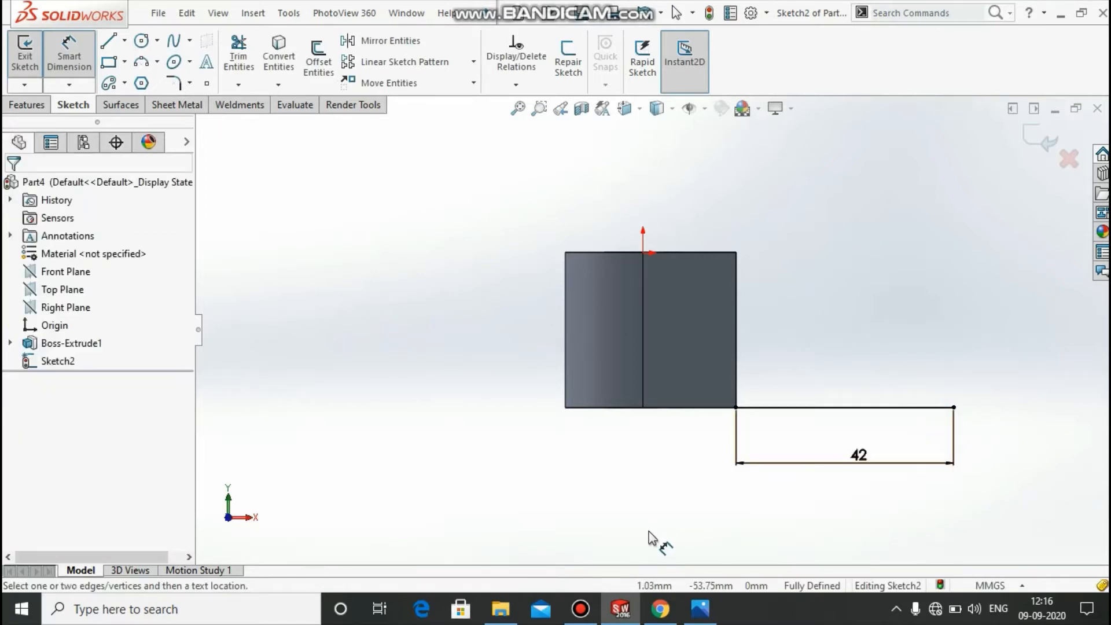
# Check the arm in the Photos drawing, and complete a rectangle about 8 mm high above the 42 mm line in SolidWorks
pyautogui.hotkey('alt', 'Tab')
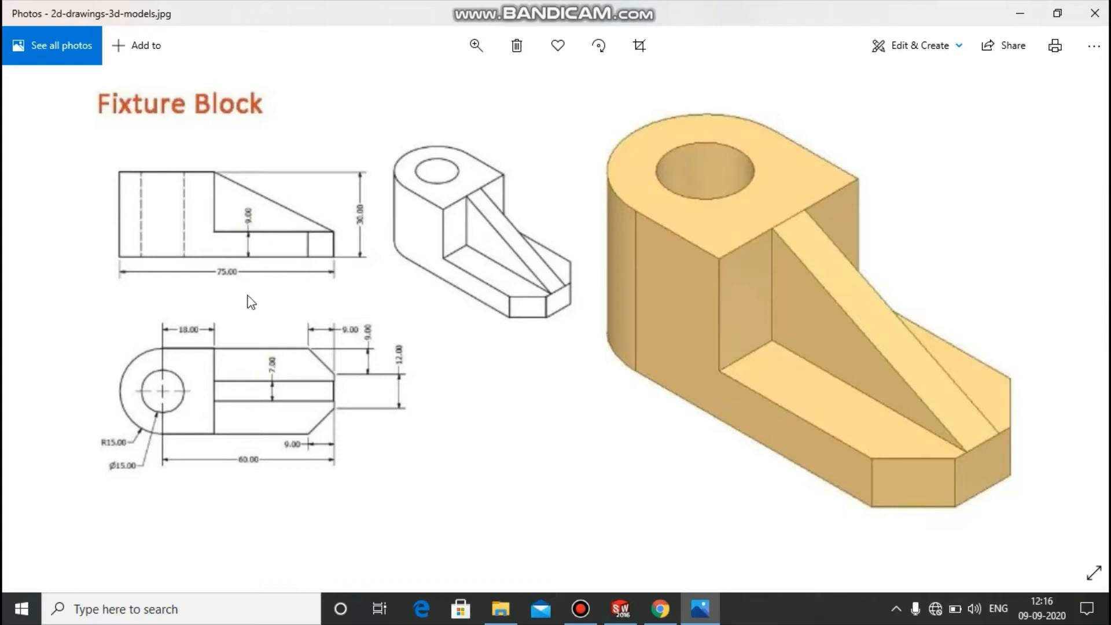
pyautogui.hotkey('alt', 'Tab')
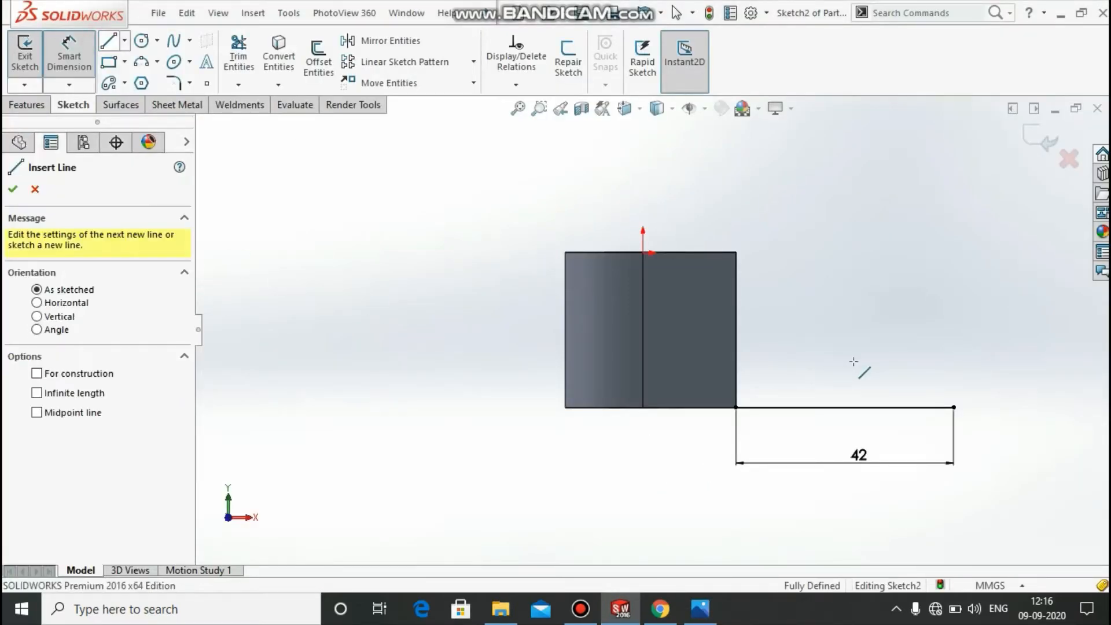
pyautogui.click(954, 407)
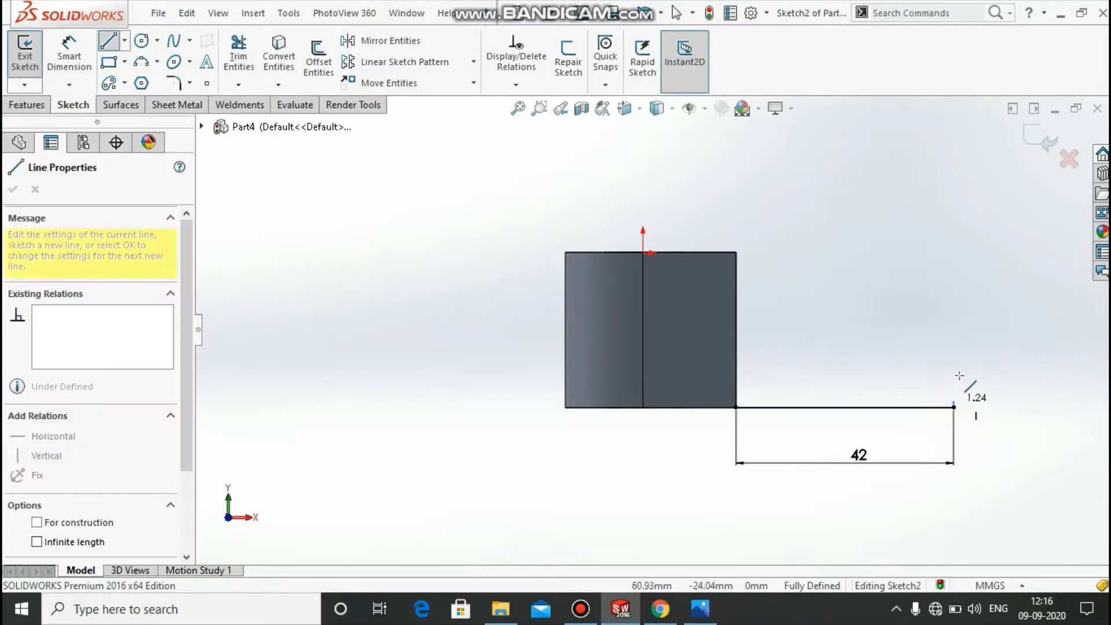
pyautogui.click(955, 366)
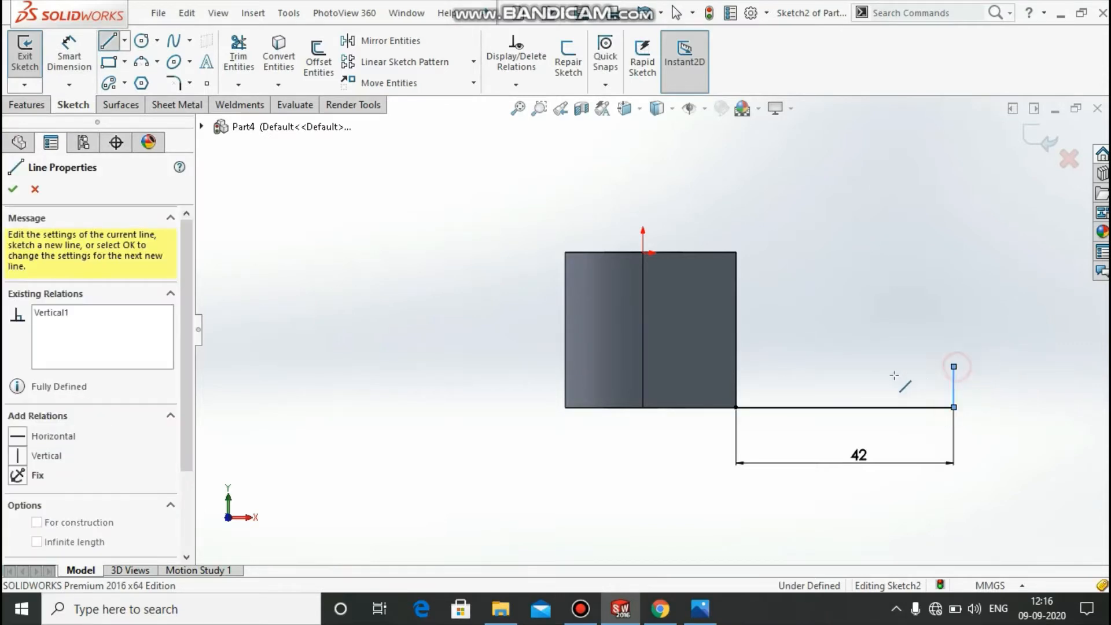
pyautogui.click(736, 366)
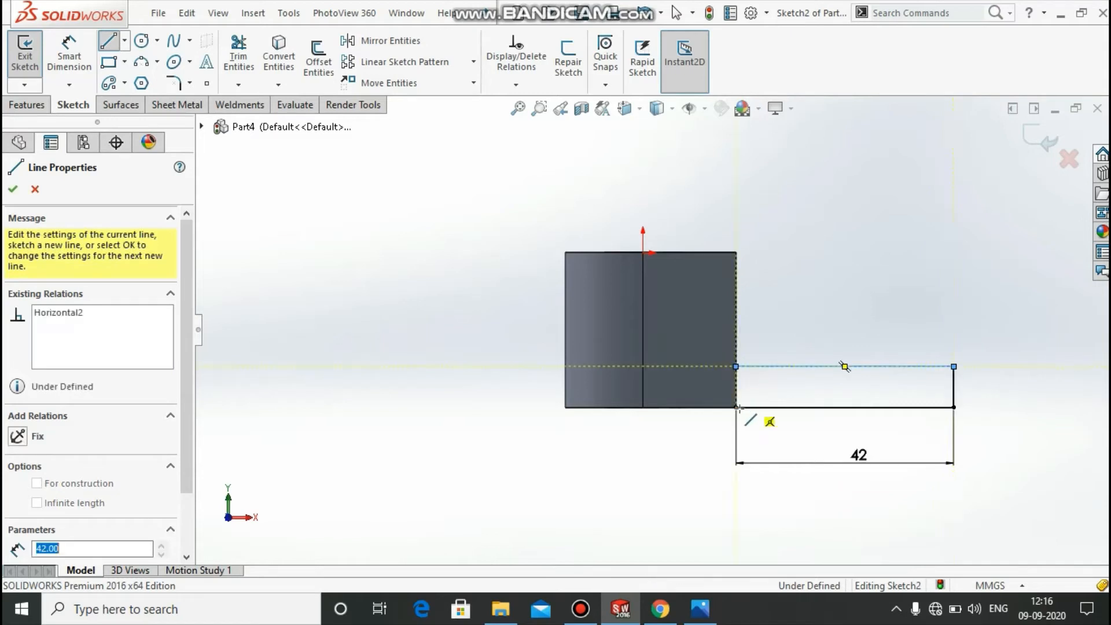
pyautogui.click(737, 407)
pyautogui.rightClick(740, 410)
pyautogui.click(757, 421)
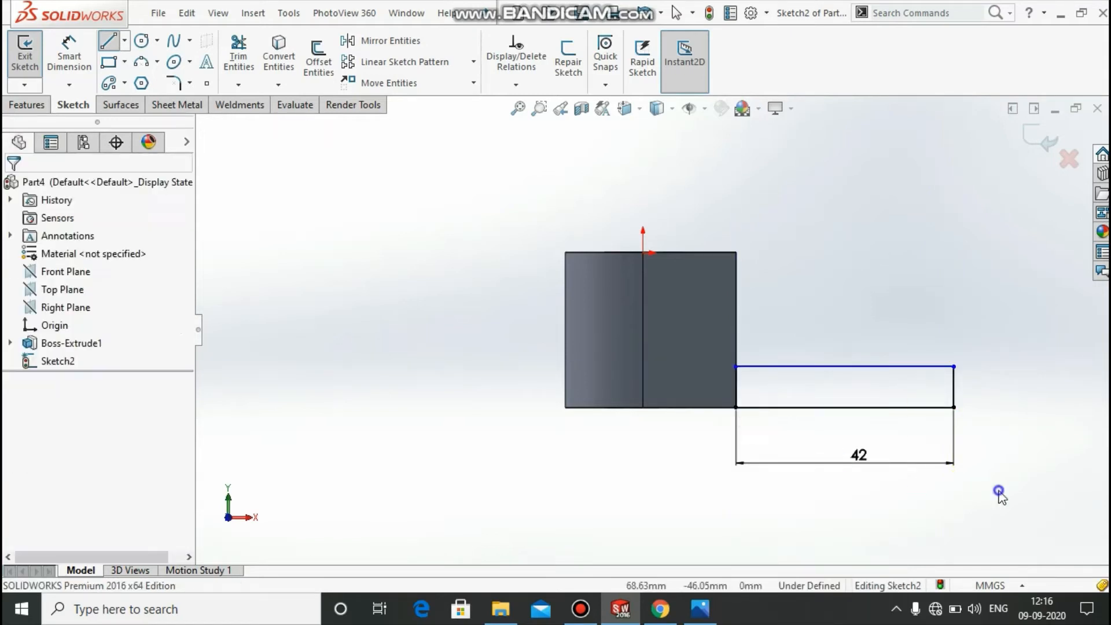
pyautogui.moveTo(1000, 491); pyautogui.dragTo(962, 390, button='right')
# Dimension the vertical line at the free end of the rectangle as 9 mm
pyautogui.click(955, 383)
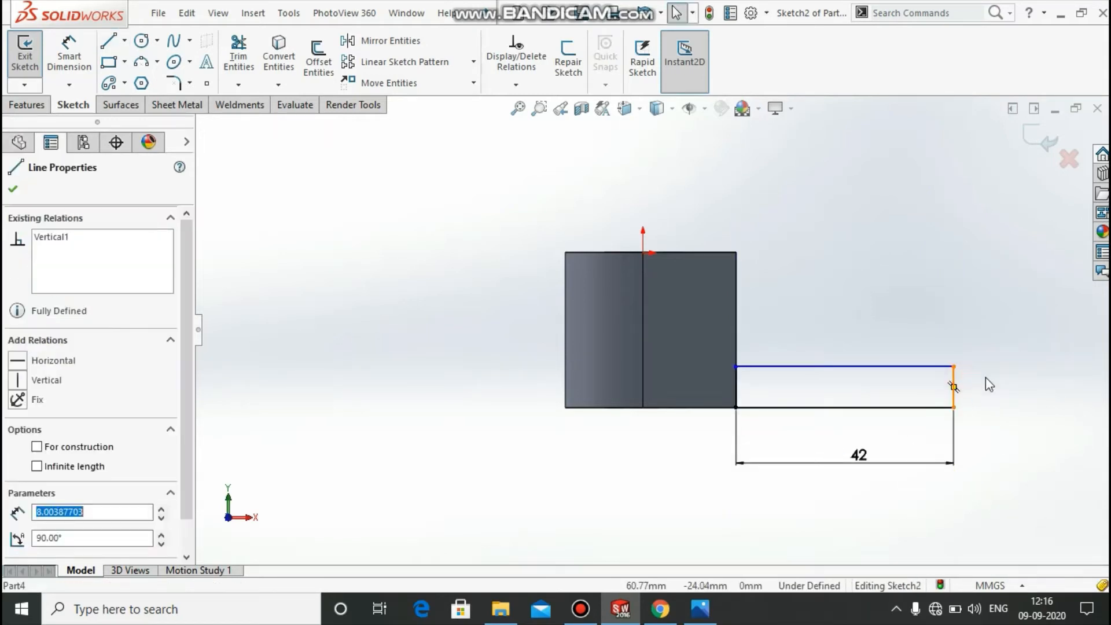
pyautogui.click(1029, 446)
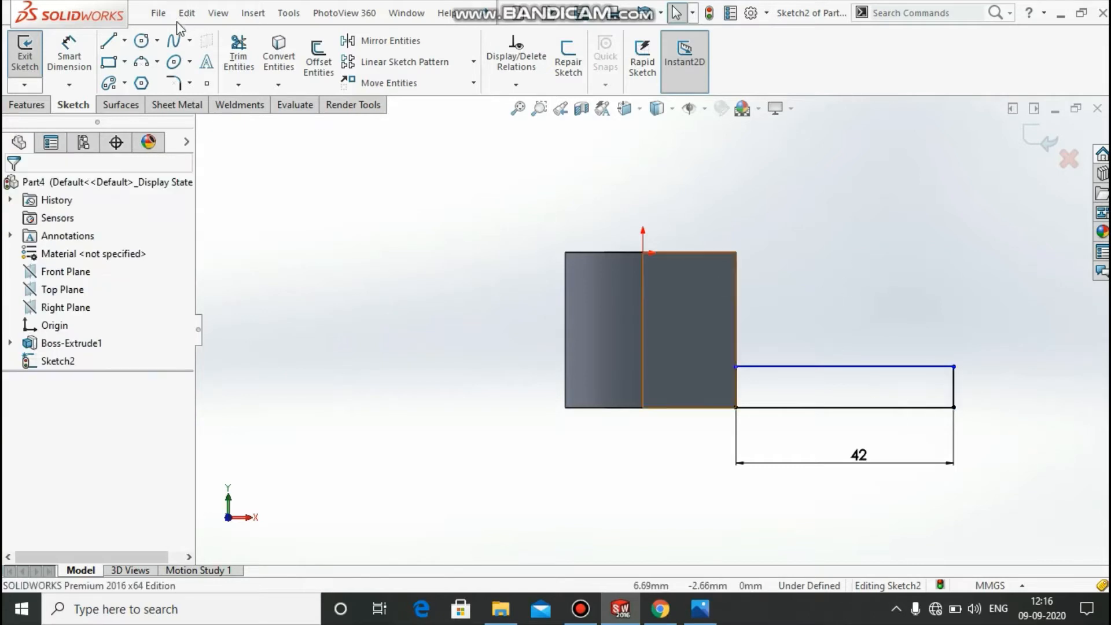
pyautogui.moveTo(695, 324); pyautogui.dragTo(695, 272, button='right')
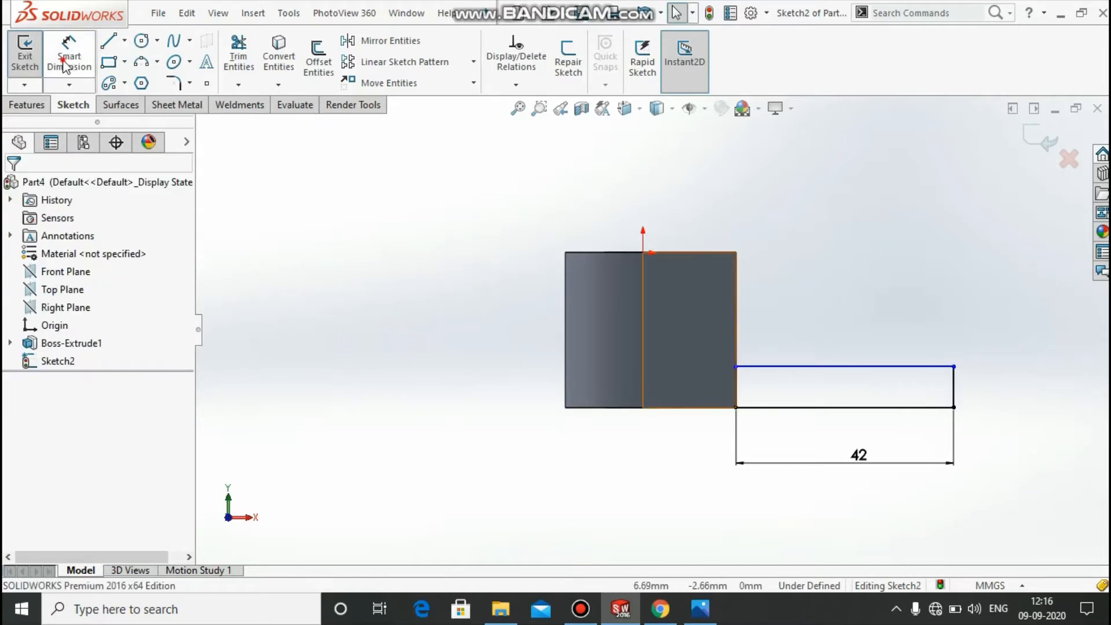
pyautogui.click(955, 385)
pyautogui.click(1004, 384)
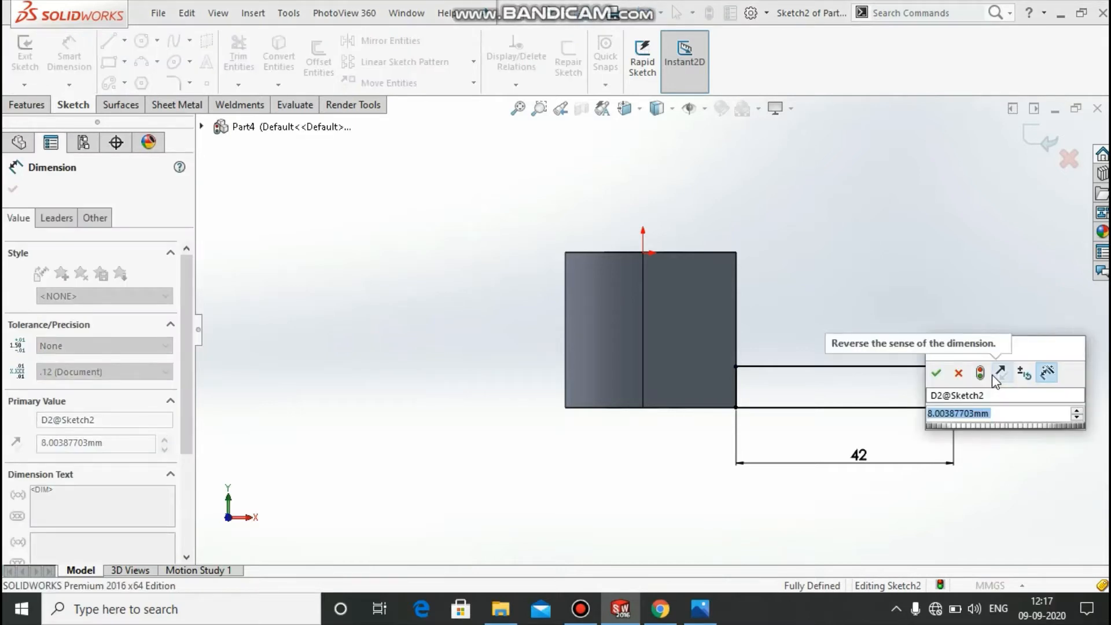
pyautogui.write('9')
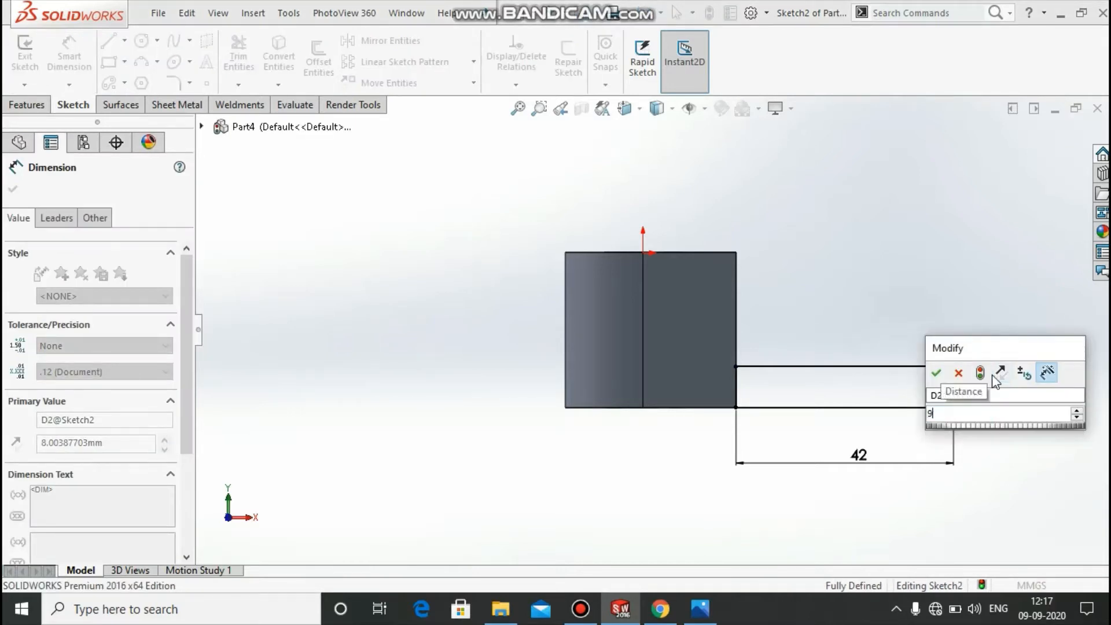
pyautogui.press('Return')
pyautogui.click(933, 422)
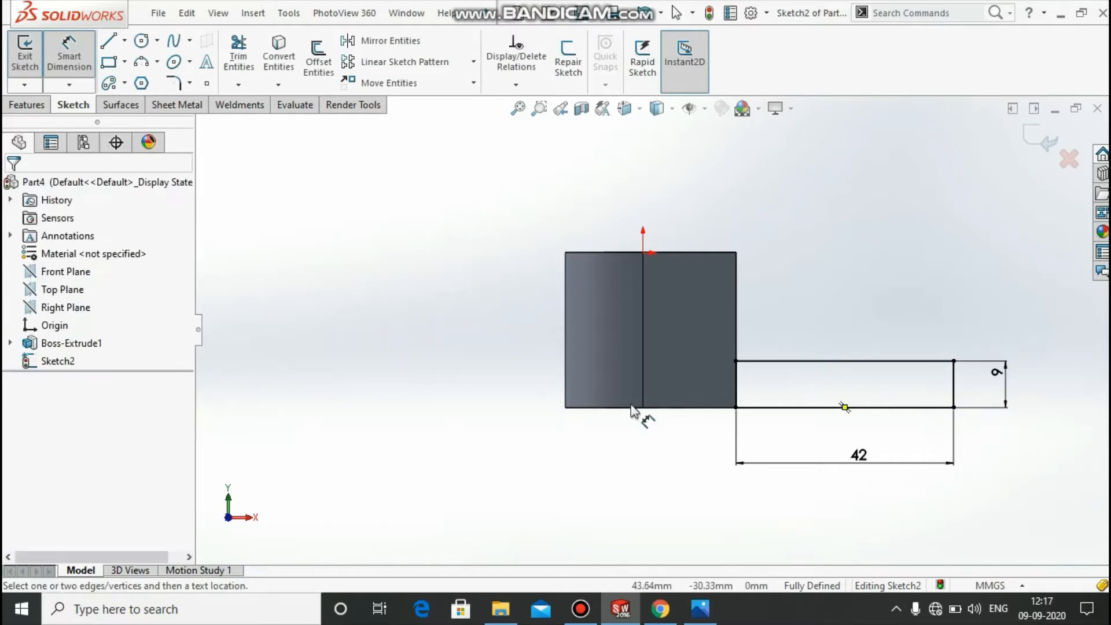
# Extrude the rectangle as a boss in the reversed direction, using Up To Surface to the block's opposite flat side face
pyautogui.moveTo(665, 412); pyautogui.dragTo(818, 360, button='middle')
pyautogui.click(26, 105)
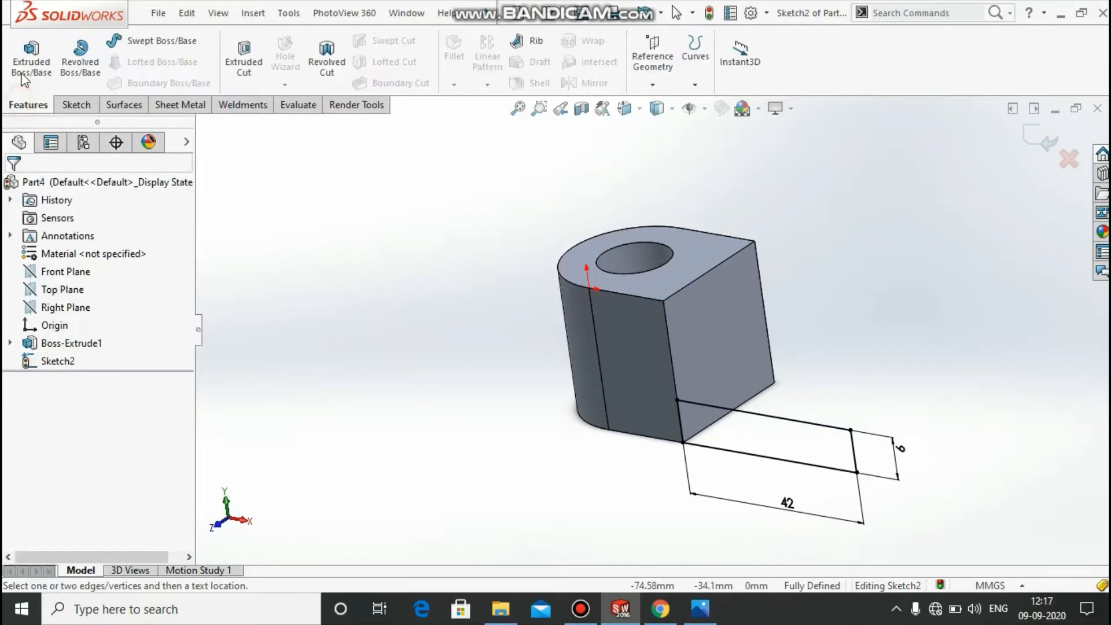
pyautogui.click(31, 57)
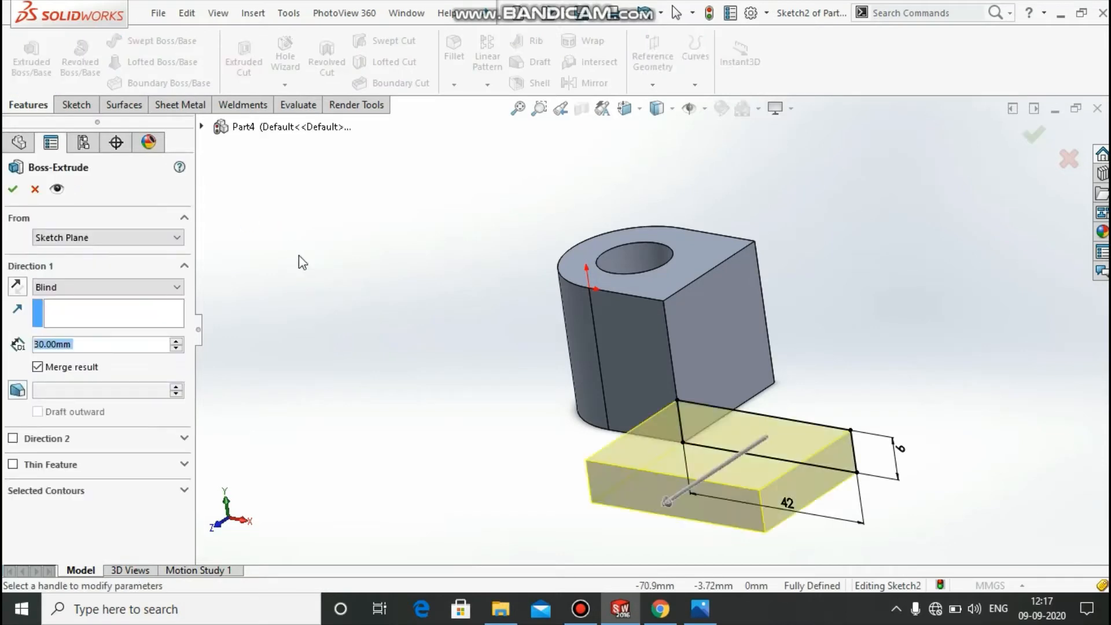
pyautogui.click(17, 286)
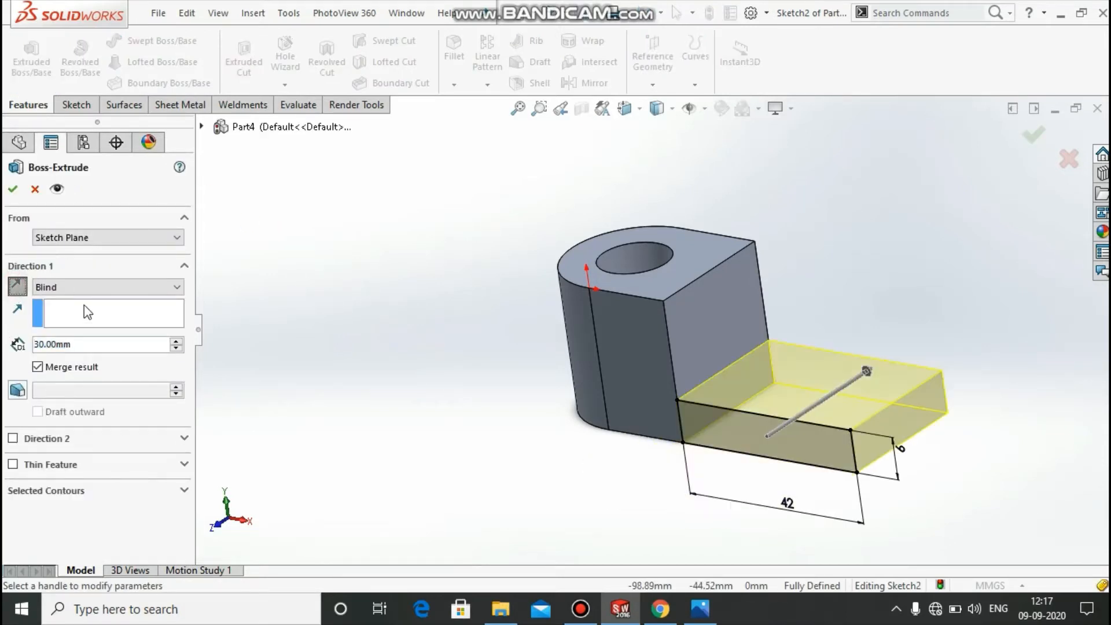
pyautogui.click(92, 287)
pyautogui.click(98, 323)
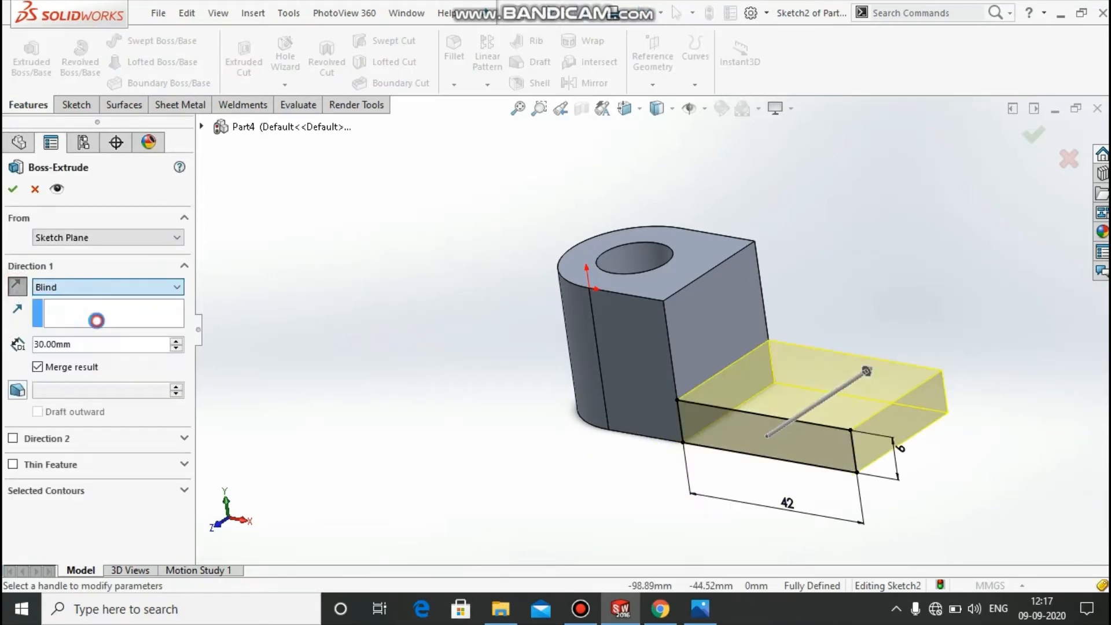
pyautogui.click(104, 288)
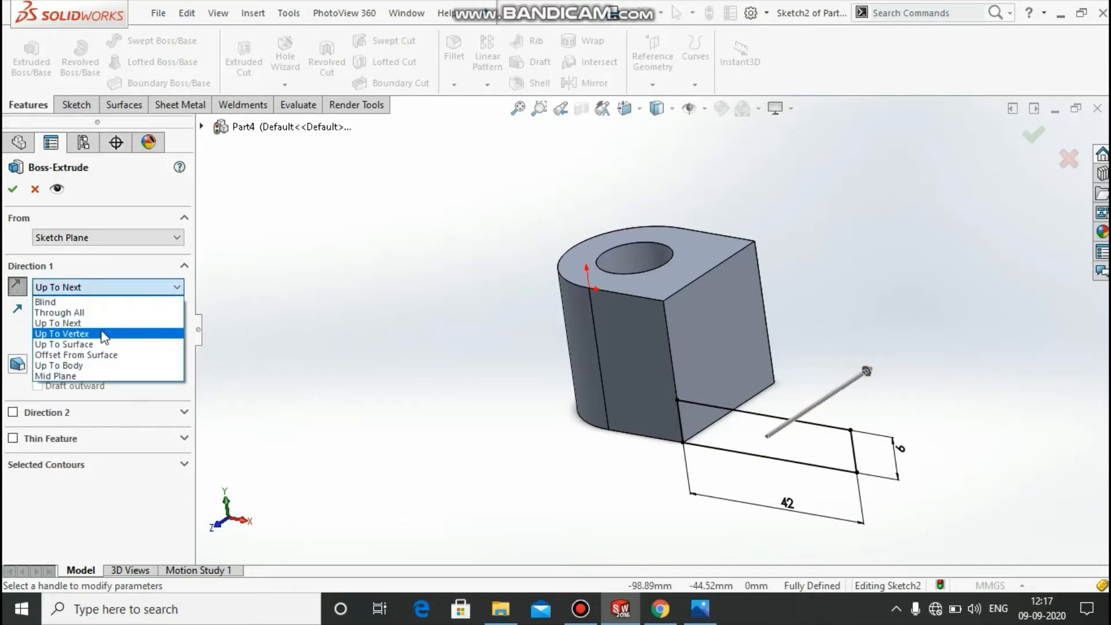
pyautogui.click(100, 345)
pyautogui.moveTo(496, 426); pyautogui.dragTo(377, 446, button='middle')
pyautogui.click(817, 346)
pyautogui.moveTo(782, 367); pyautogui.dragTo(719, 399, button='middle')
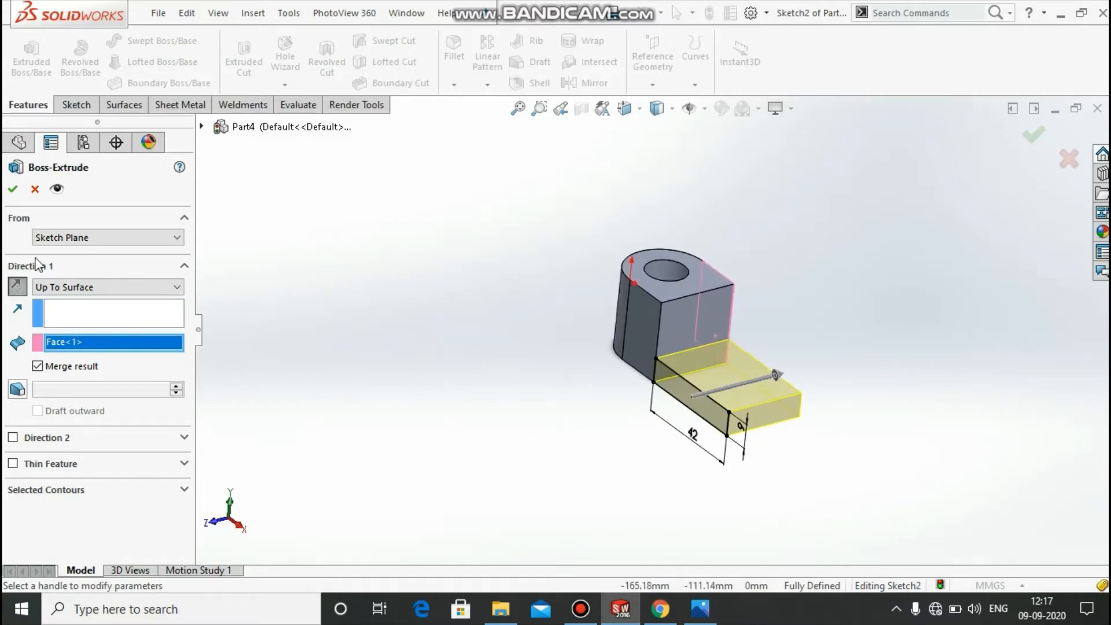
pyautogui.click(13, 191)
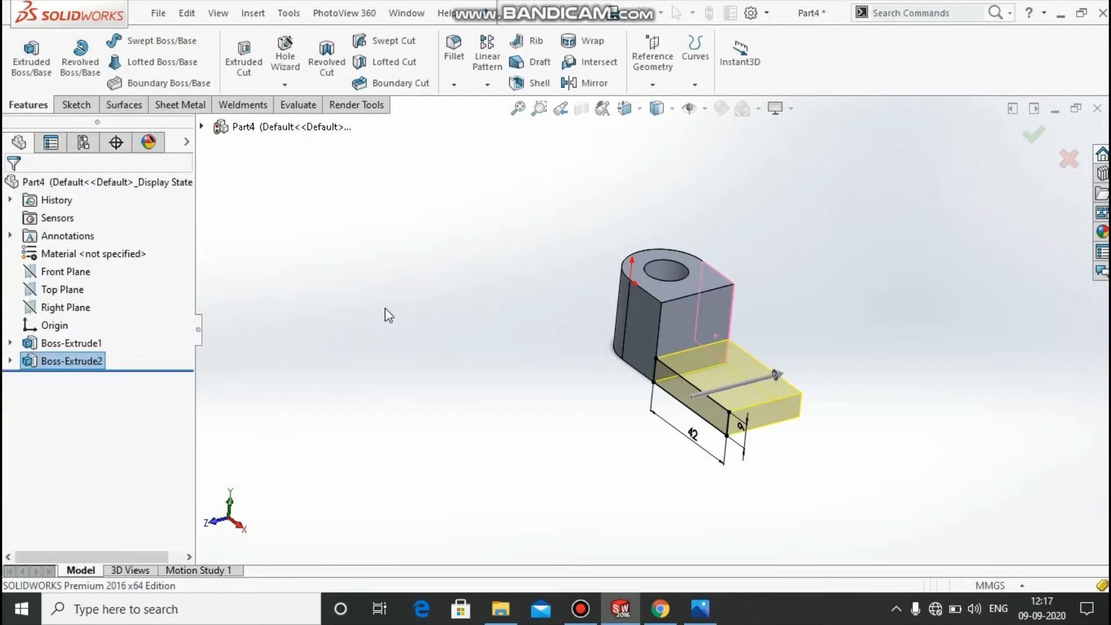
# Inspect the extruded arm, and review the dimensions of its bevelled end corners in the Photos drawing before returning to SolidWorks
pyautogui.scroll(2, 602, 442)
pyautogui.moveTo(600, 430); pyautogui.dragTo(674, 352, button='middle')
pyautogui.scroll(-3, 674, 352)
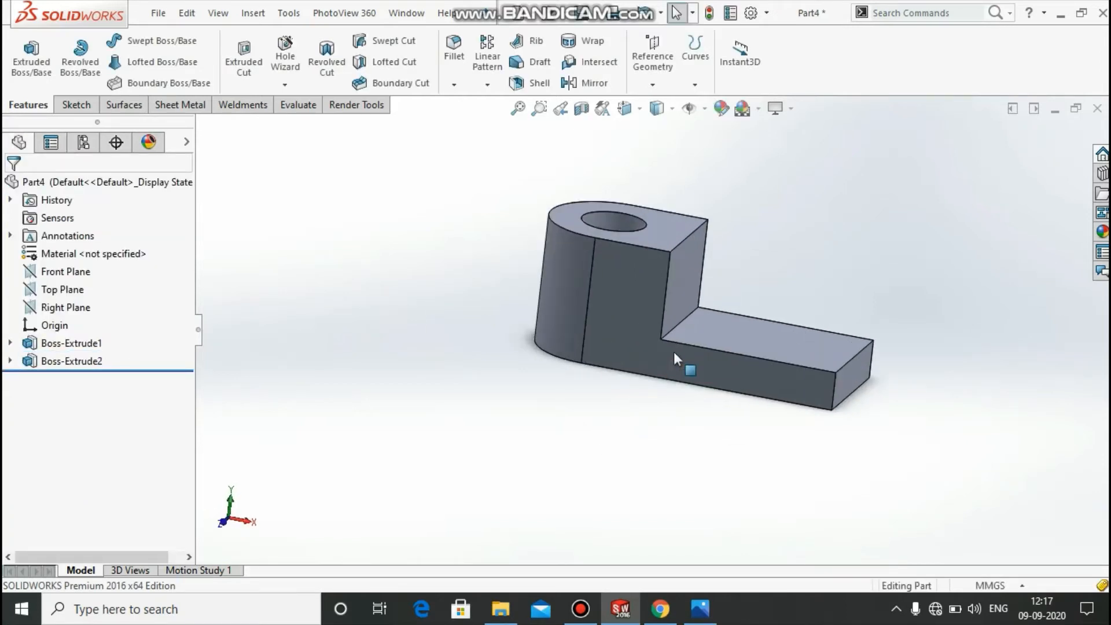
pyautogui.scroll(-2, 792, 417)
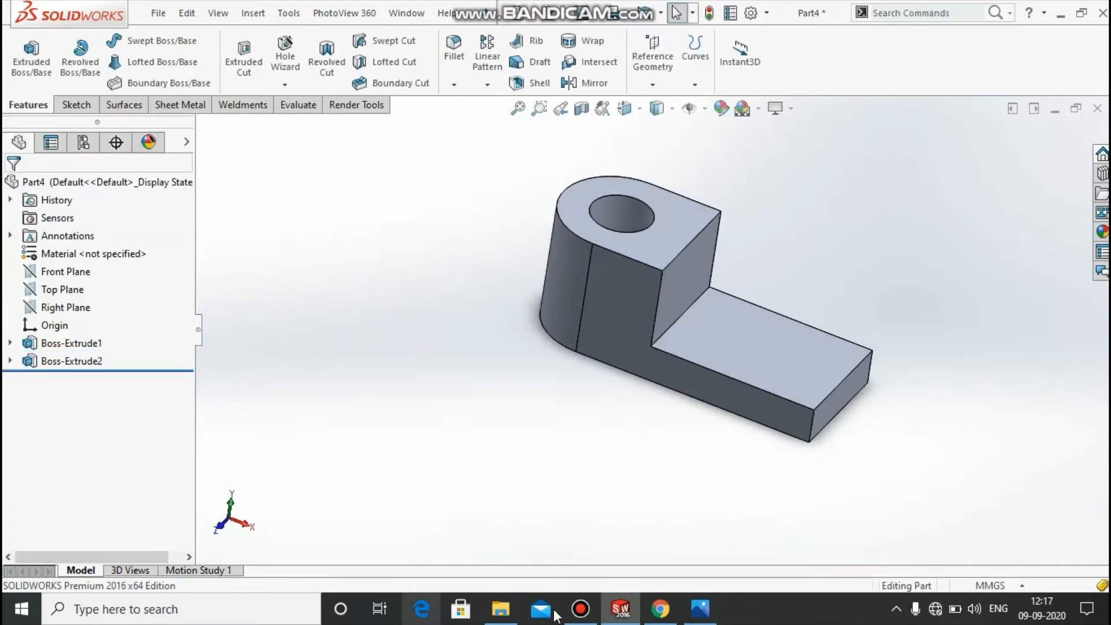
pyautogui.click(700, 608)
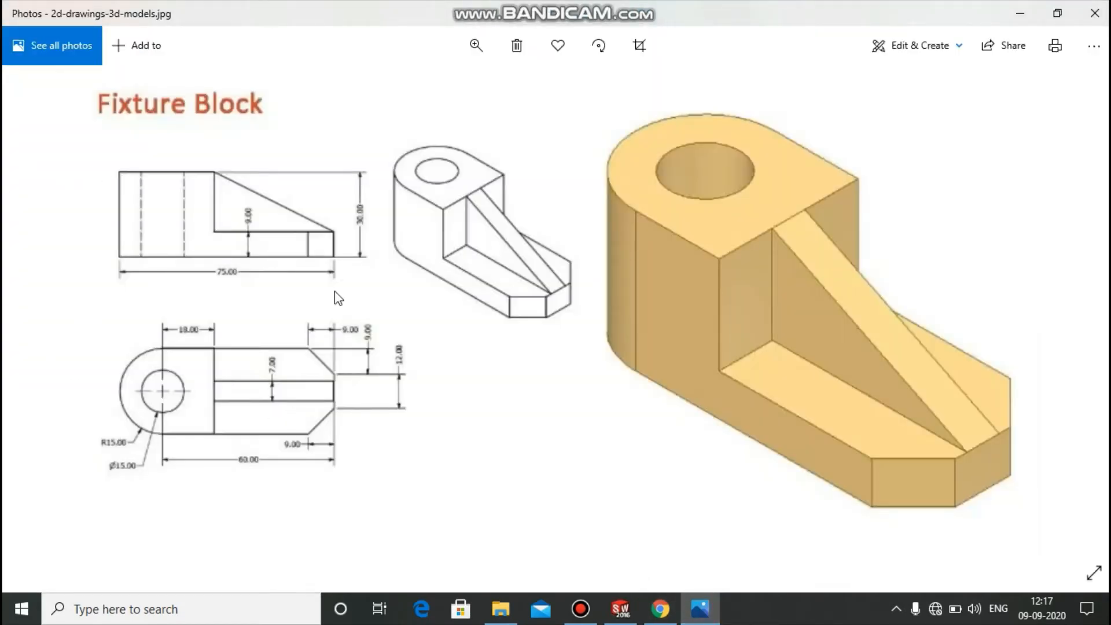
pyautogui.moveTo(344, 405)
pyautogui.mouseDown()
pyautogui.moveTo(470, 361)
pyautogui.moveTo(481, 374)
pyautogui.mouseUp()
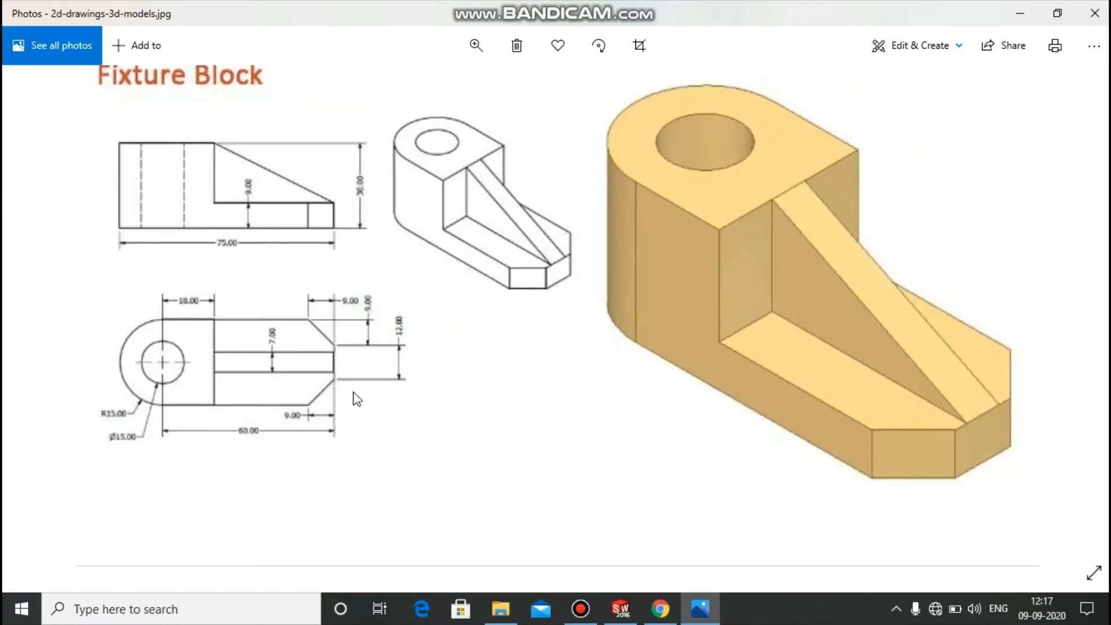
pyautogui.hotkey('alt', 'Tab')
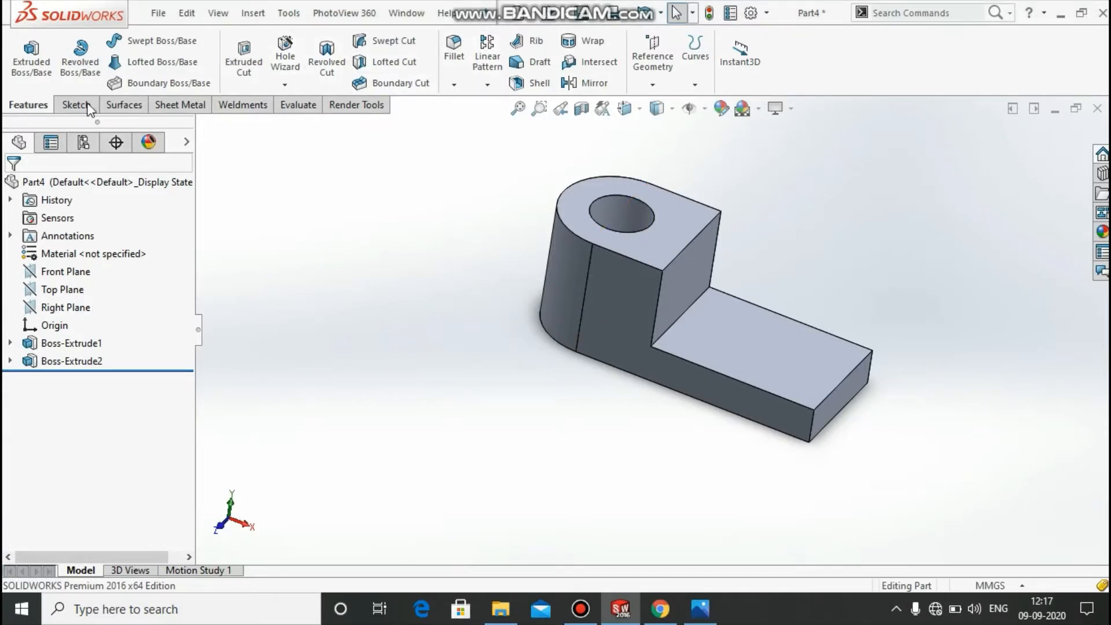
# Chamfer the two vertical edges at the arm's free end with the Distance distance type and an equal distance of 9 mm
pyautogui.click(454, 84)
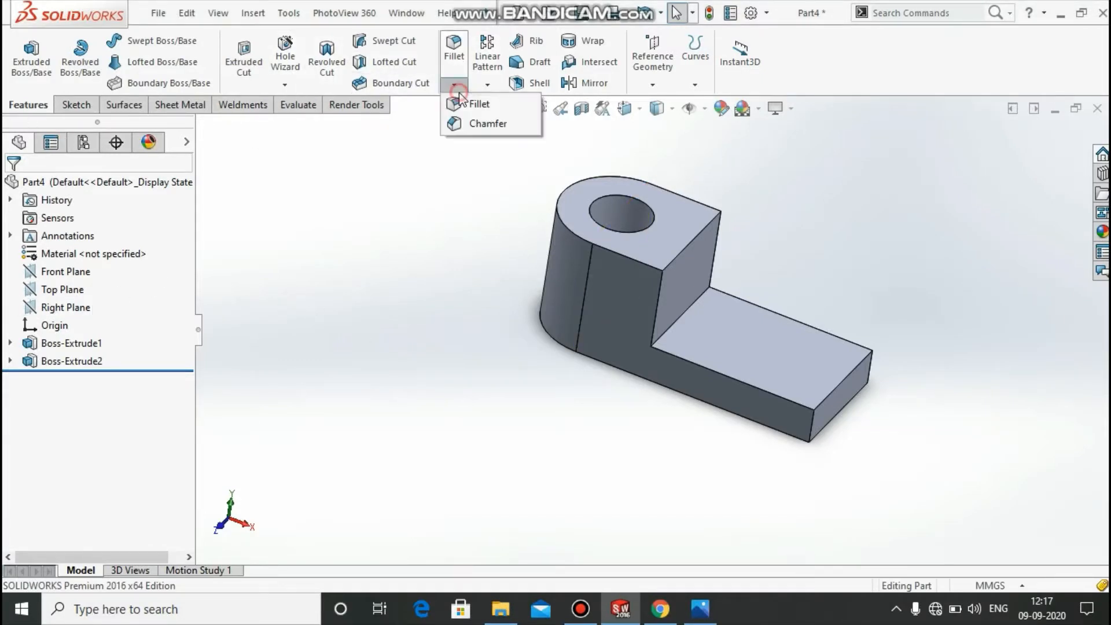
pyautogui.click(475, 123)
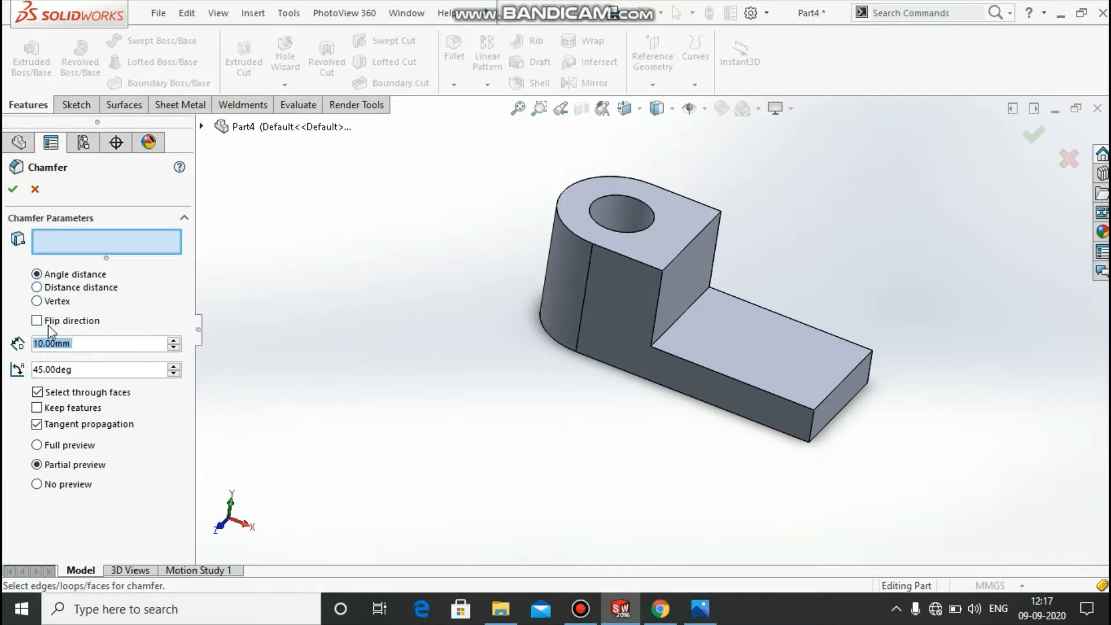
pyautogui.click(39, 288)
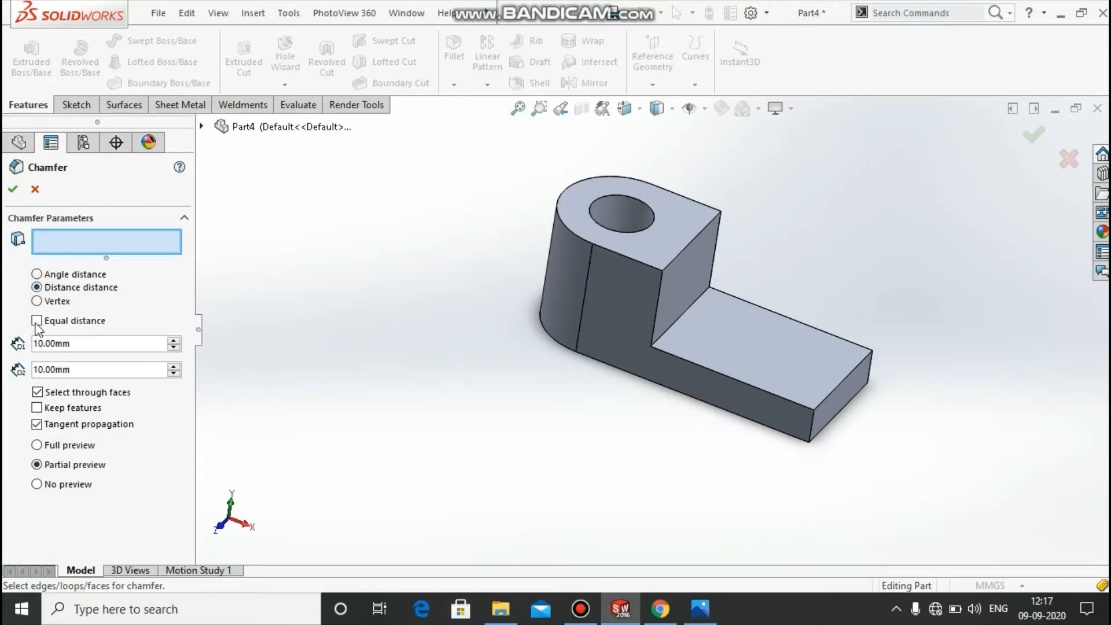
pyautogui.click(37, 321)
pyautogui.moveTo(80, 347); pyautogui.dragTo(32, 346)
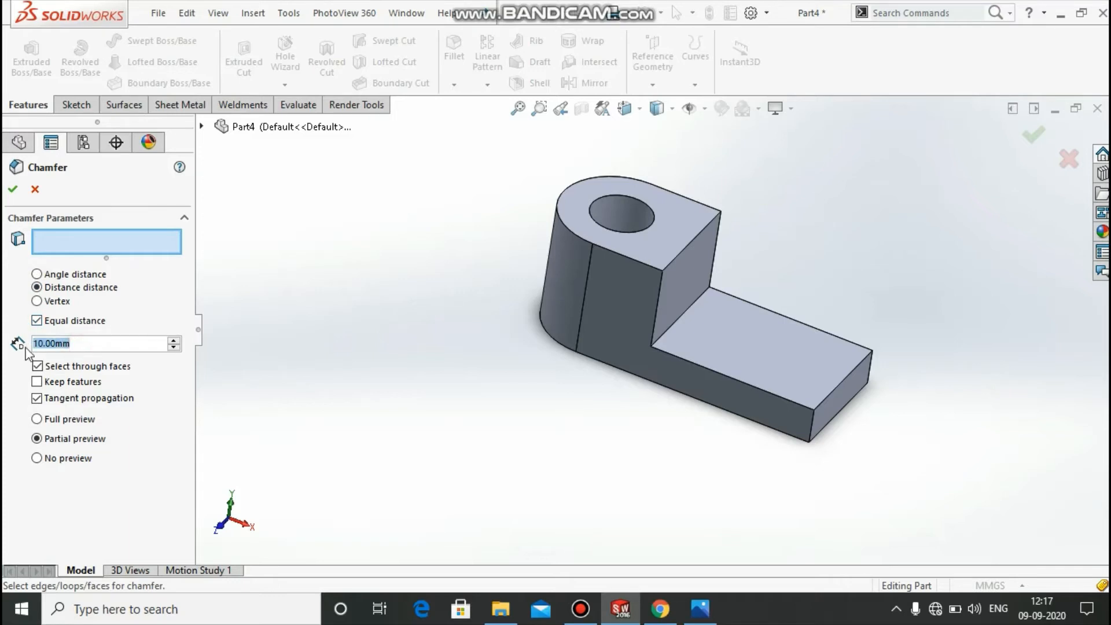
pyautogui.write('9')
pyautogui.press('Return')
pyautogui.click(811, 425)
pyautogui.moveTo(818, 454); pyautogui.dragTo(801, 399, button='middle')
pyautogui.click(769, 397)
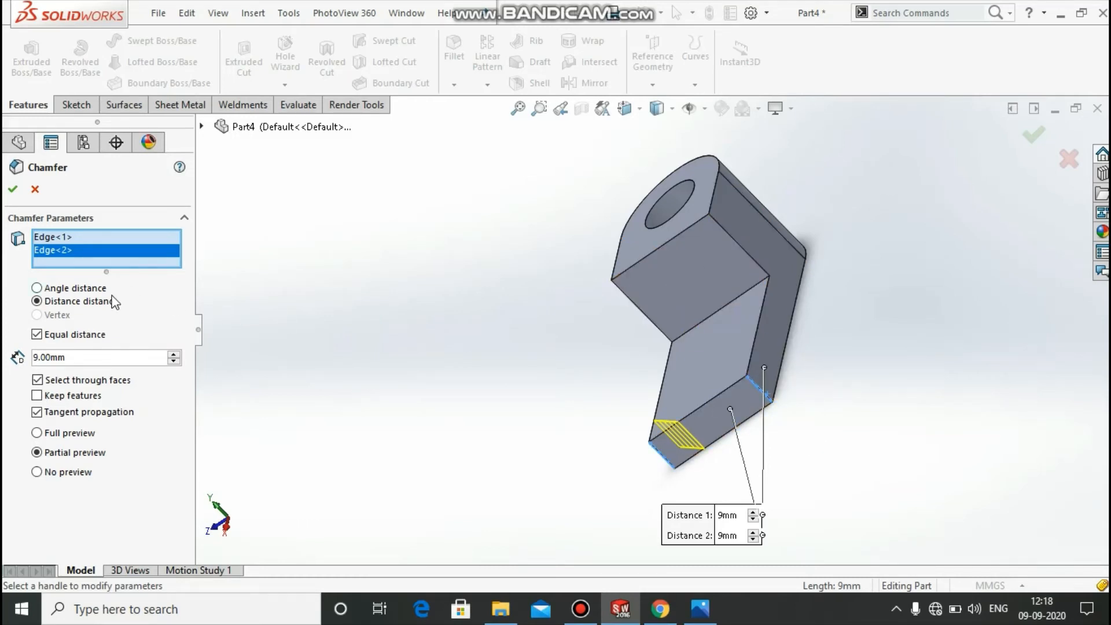
pyautogui.moveTo(819, 452); pyautogui.dragTo(845, 460, button='middle')
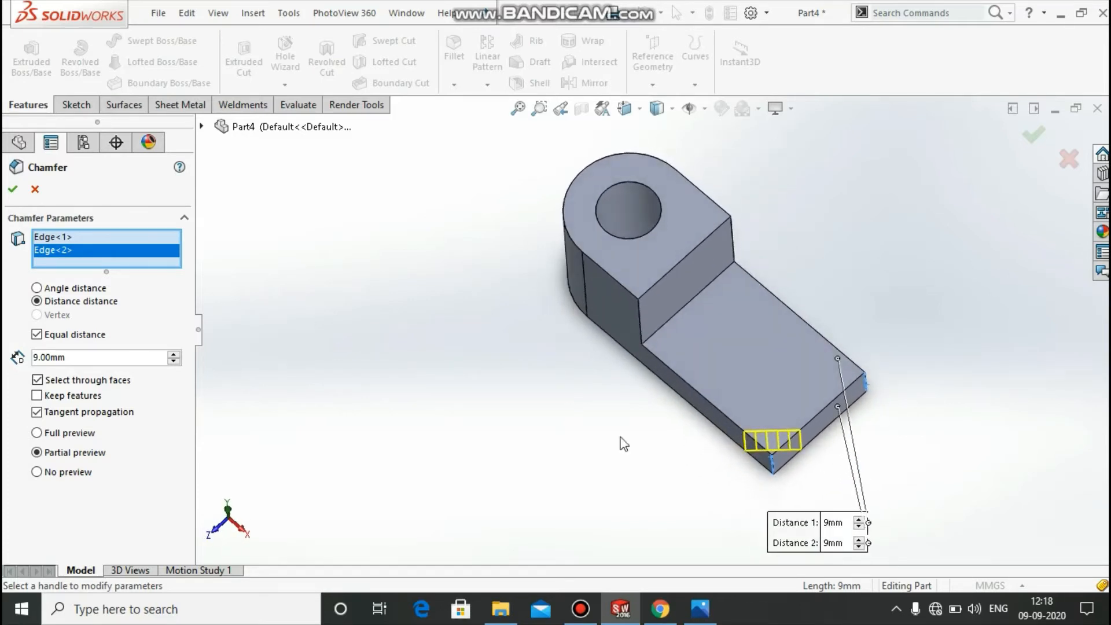
pyautogui.click(13, 190)
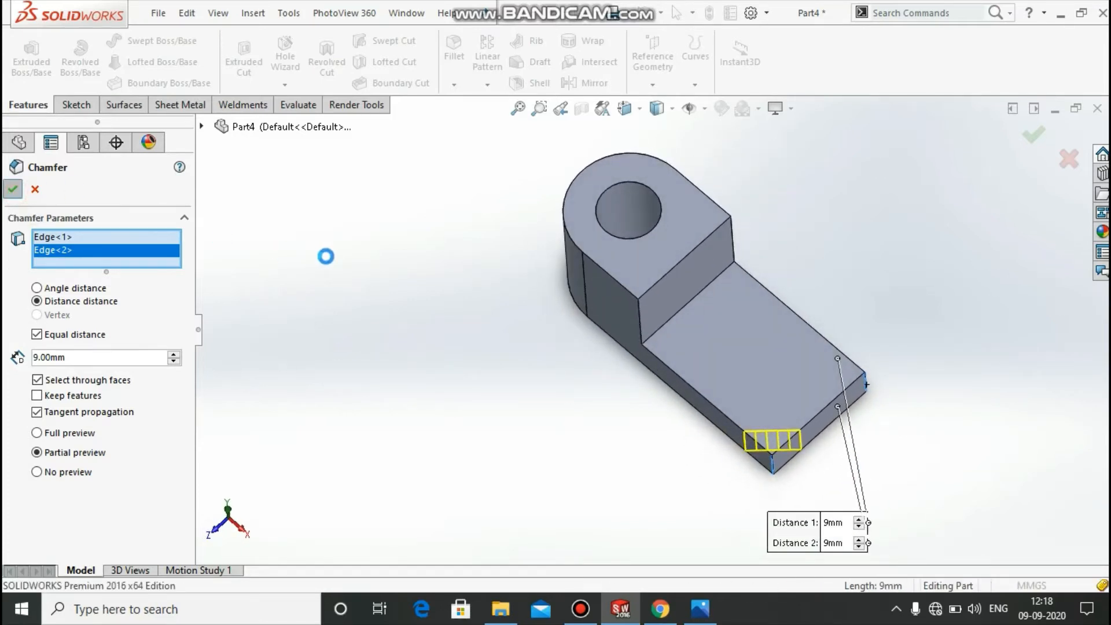
# Check the rib's dimensions in the Photos drawing, and start a sketch on the Front Plane in SolidWorks, viewed normal to the plane
pyautogui.moveTo(695, 290); pyautogui.dragTo(703, 268, button='middle')
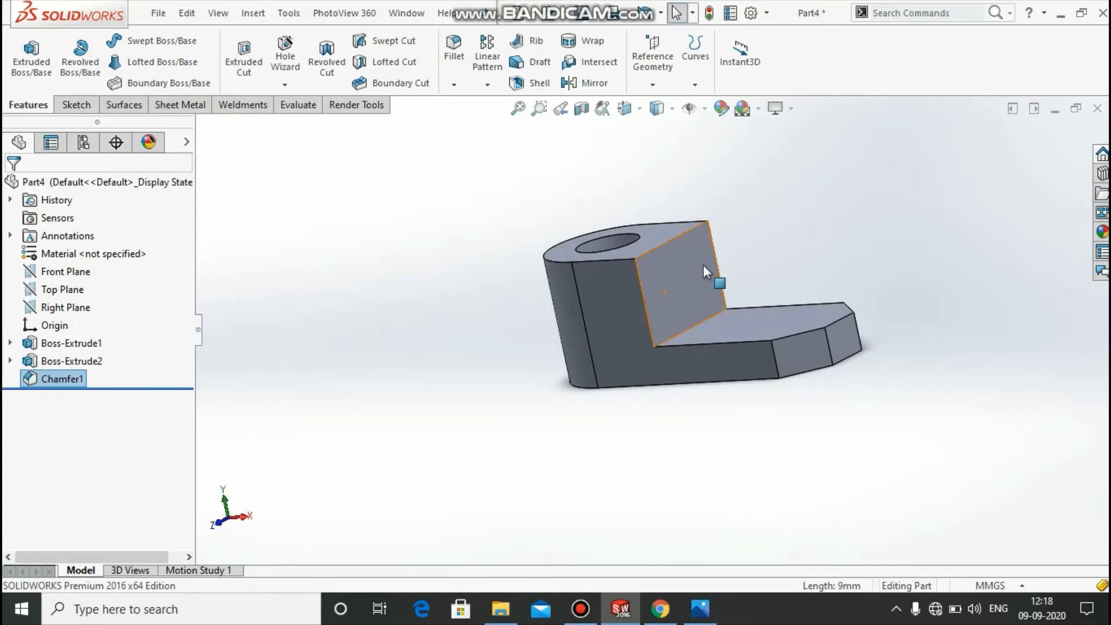
pyautogui.hotkey('alt', 'Tab')
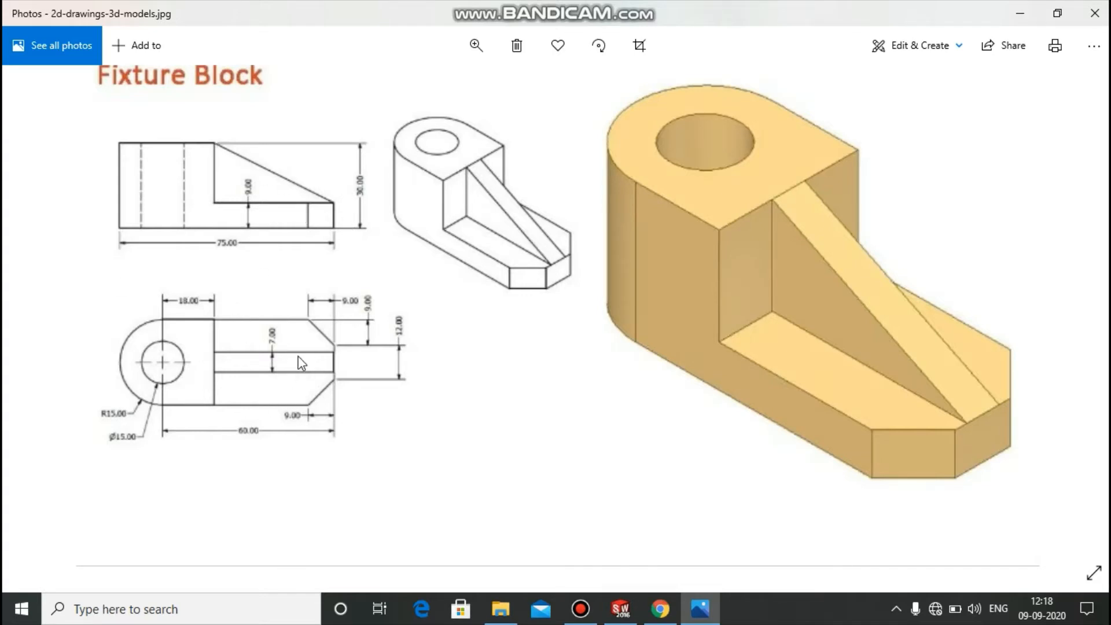
pyautogui.hotkey('alt', 'Tab')
pyautogui.moveTo(422, 365); pyautogui.dragTo(442, 414, button='middle')
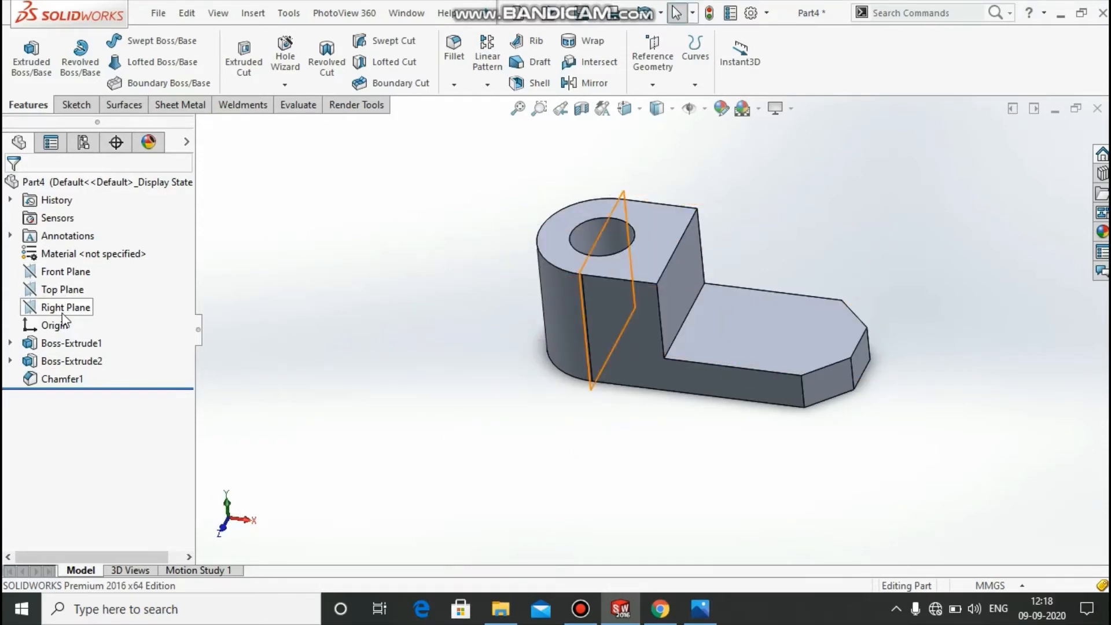
pyautogui.click(66, 272)
pyautogui.moveTo(464, 400)
pyautogui.mouseDown(button='middle')
pyautogui.moveTo(481, 411)
pyautogui.moveTo(475, 383)
pyautogui.mouseUp(button='middle')
pyautogui.rightClick(73, 277)
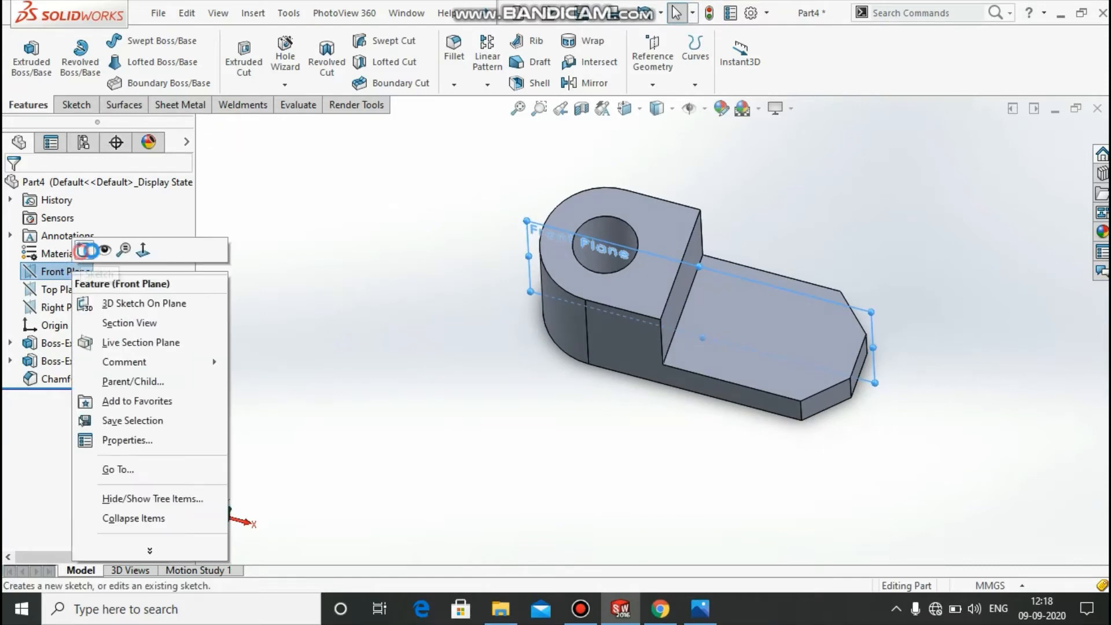
pyautogui.click(88, 246)
pyautogui.press('space')
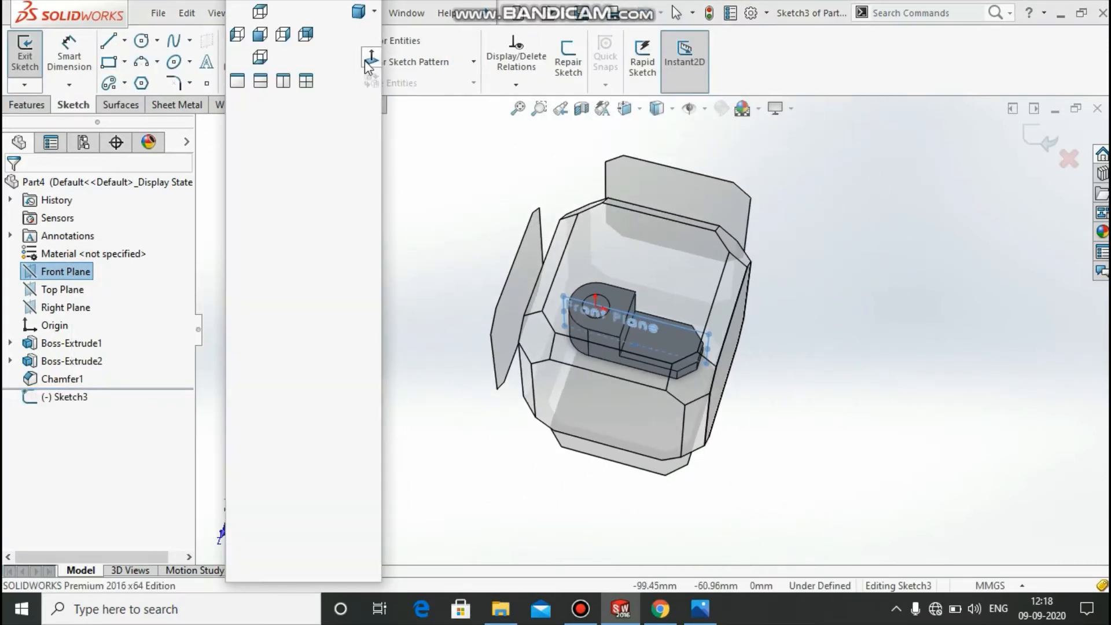
pyautogui.click(371, 61)
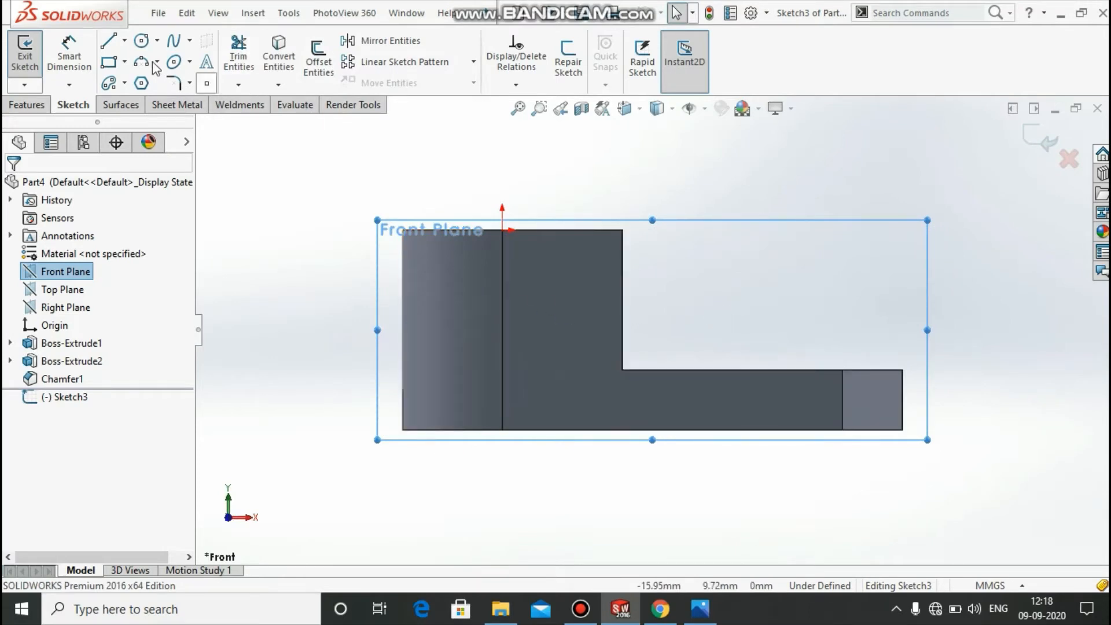
# Sketch a sloped line from the block's upper corner above the arm to the upper corner of the arm's free end
pyautogui.click(108, 41)
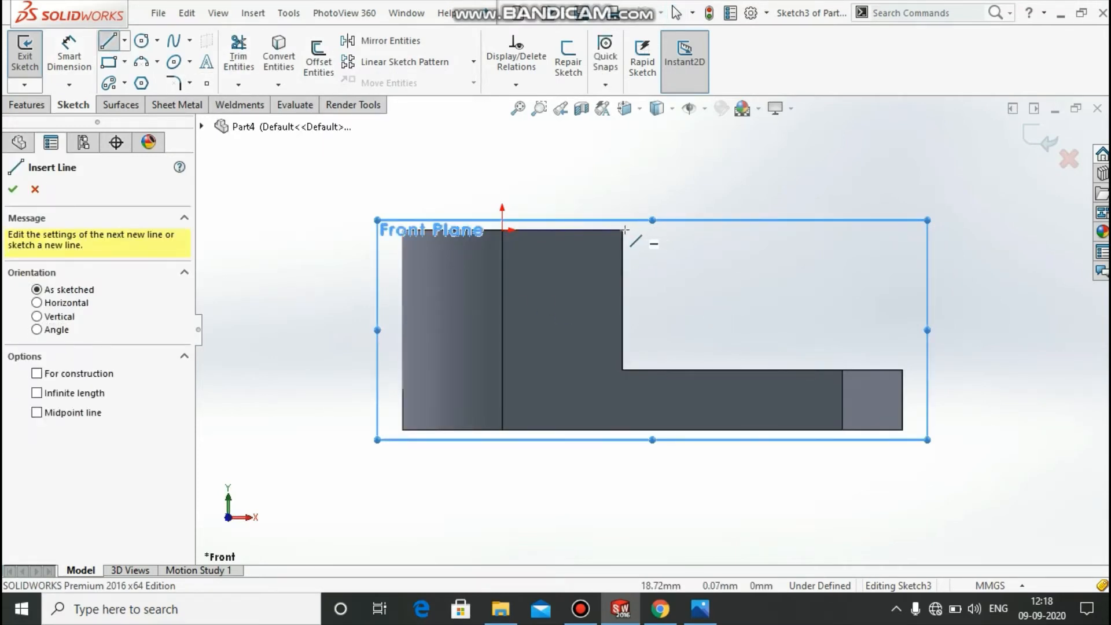
pyautogui.click(624, 230)
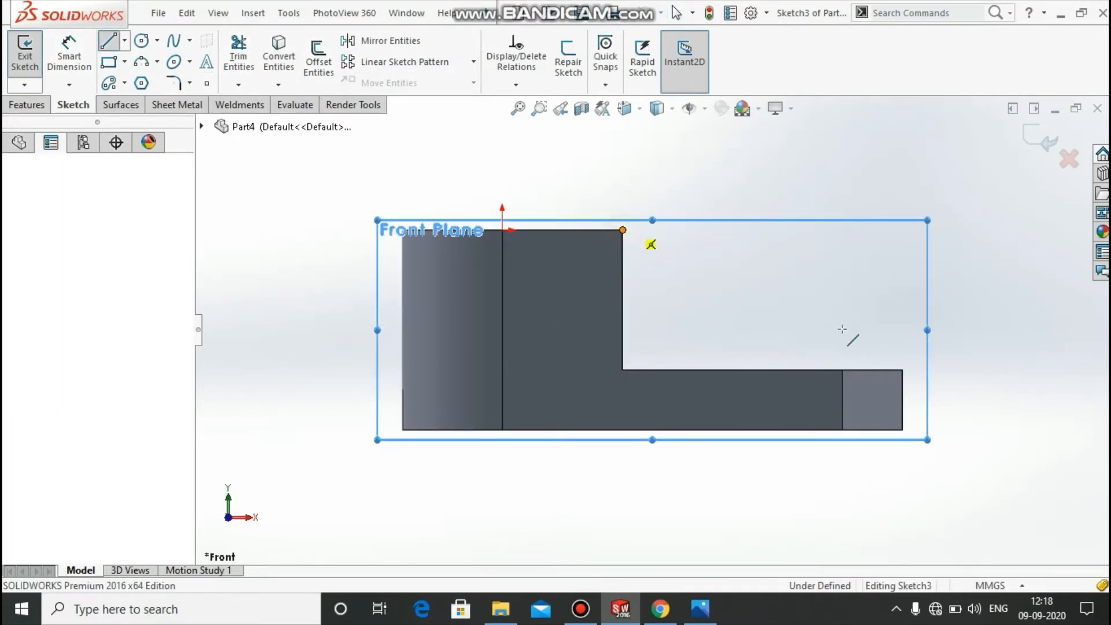
pyautogui.click(903, 368)
pyautogui.rightClick(903, 369)
pyautogui.click(953, 409)
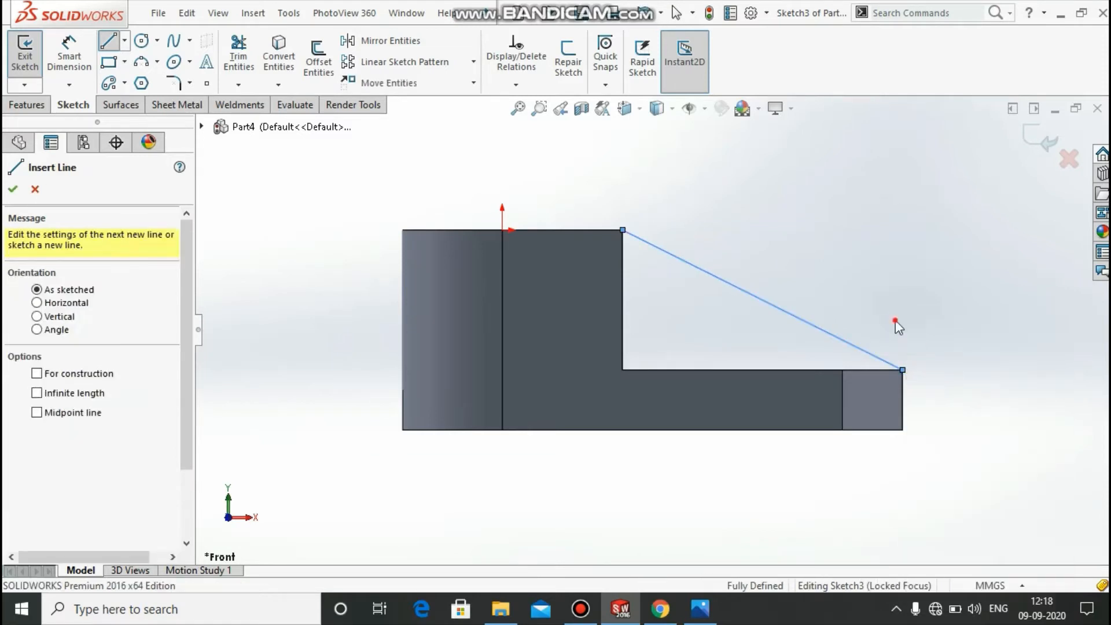
pyautogui.press('Escape')
pyautogui.moveTo(789, 241)
pyautogui.mouseDown(button='middle')
pyautogui.moveTo(784, 268)
pyautogui.moveTo(752, 248)
pyautogui.moveTo(776, 235)
pyautogui.mouseUp(button='middle')
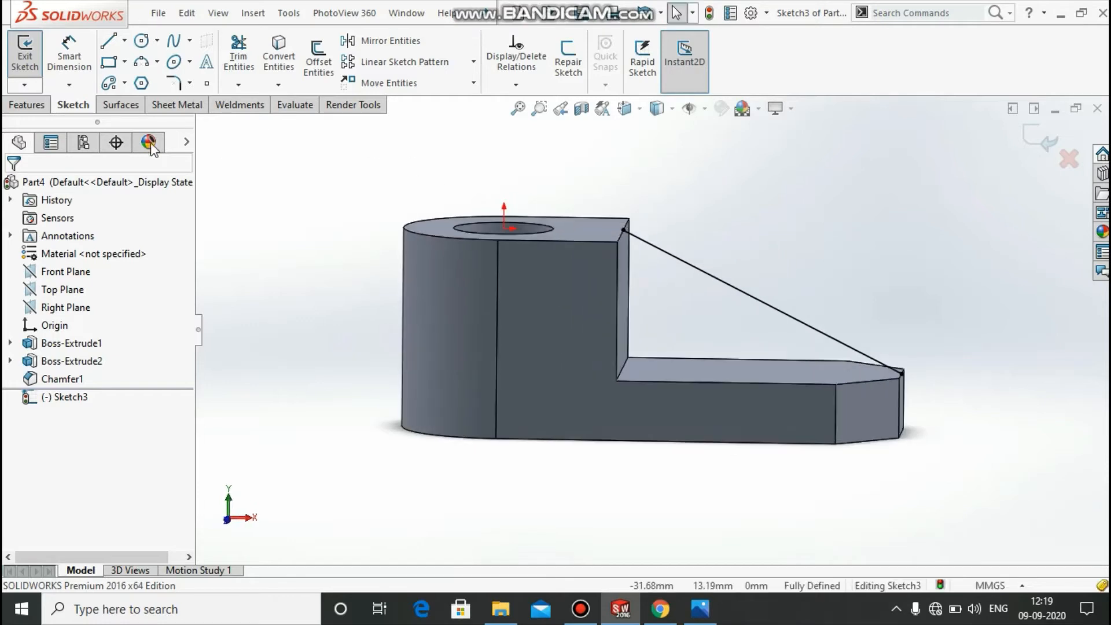
# Create a rib from the sloped line with a thickness of 7 mm applied to both sides
pyautogui.click(27, 105)
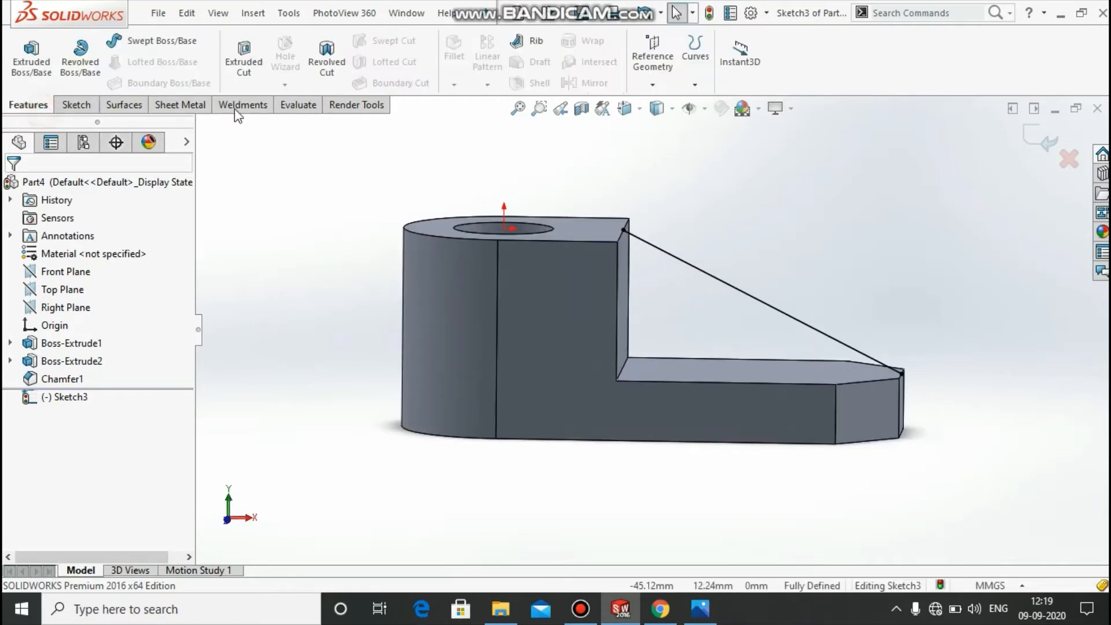
pyautogui.click(521, 42)
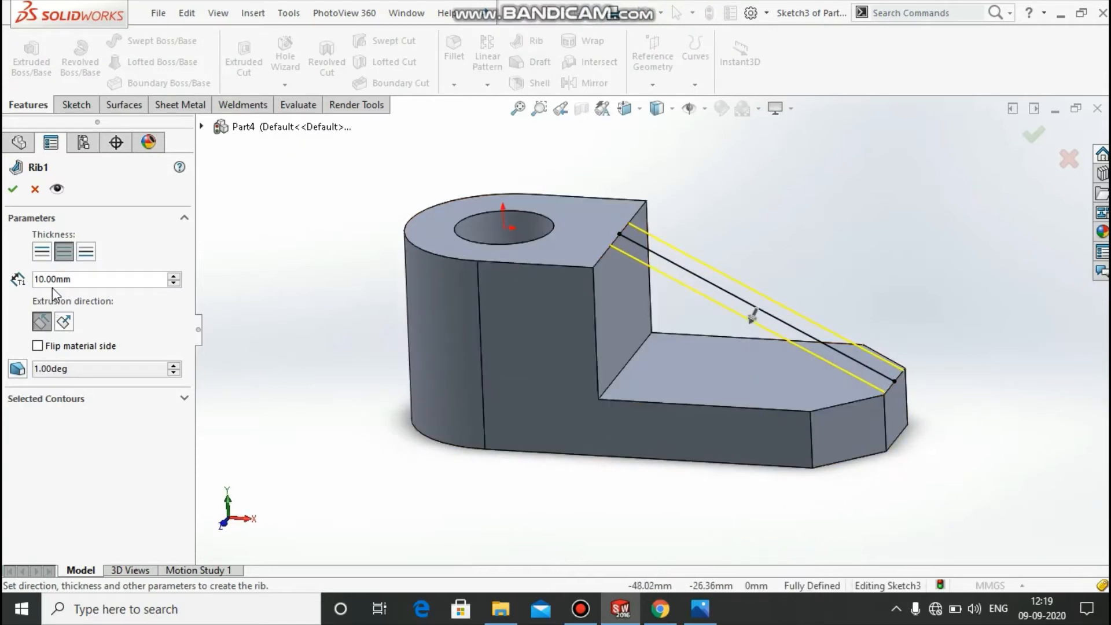
pyautogui.click(75, 280)
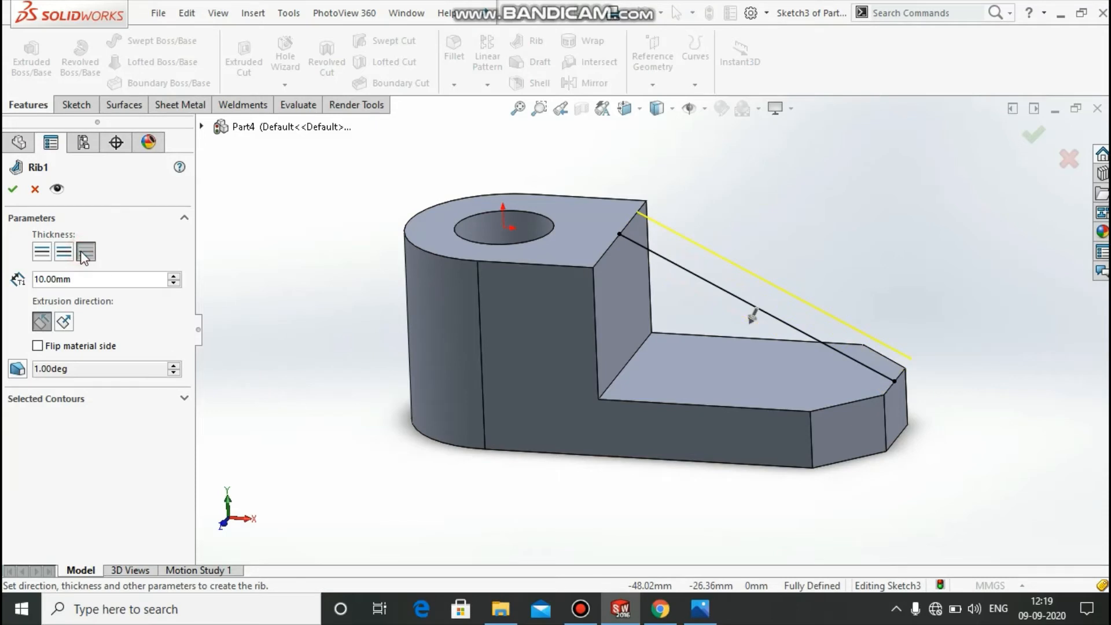
pyautogui.click(44, 254)
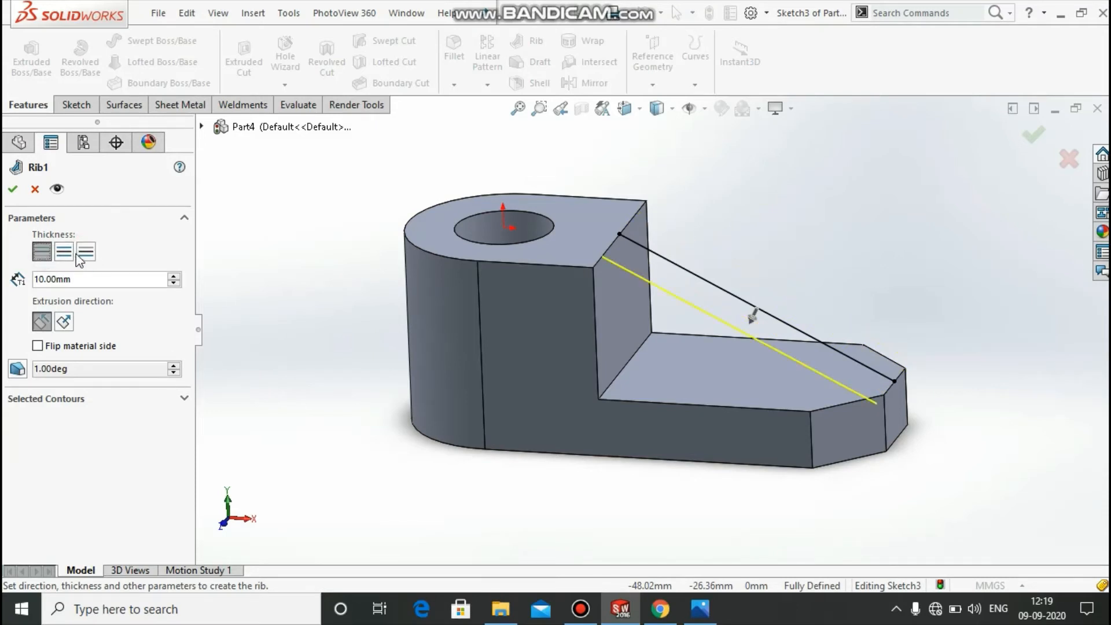
pyautogui.click(65, 253)
pyautogui.doubleClick(85, 281)
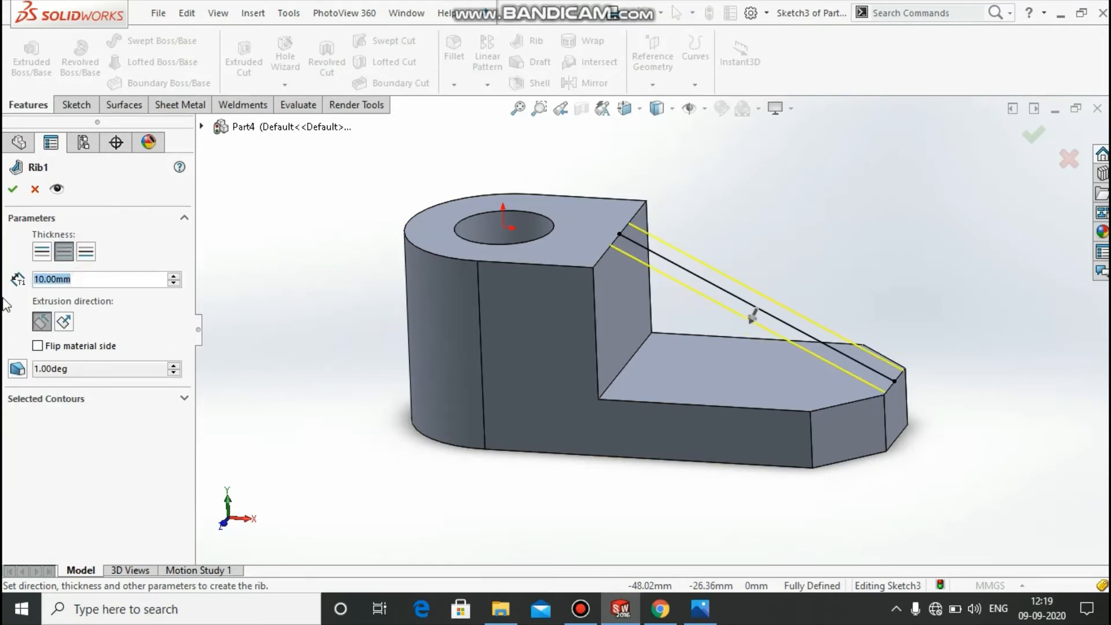
pyautogui.write('7')
pyautogui.press('Return')
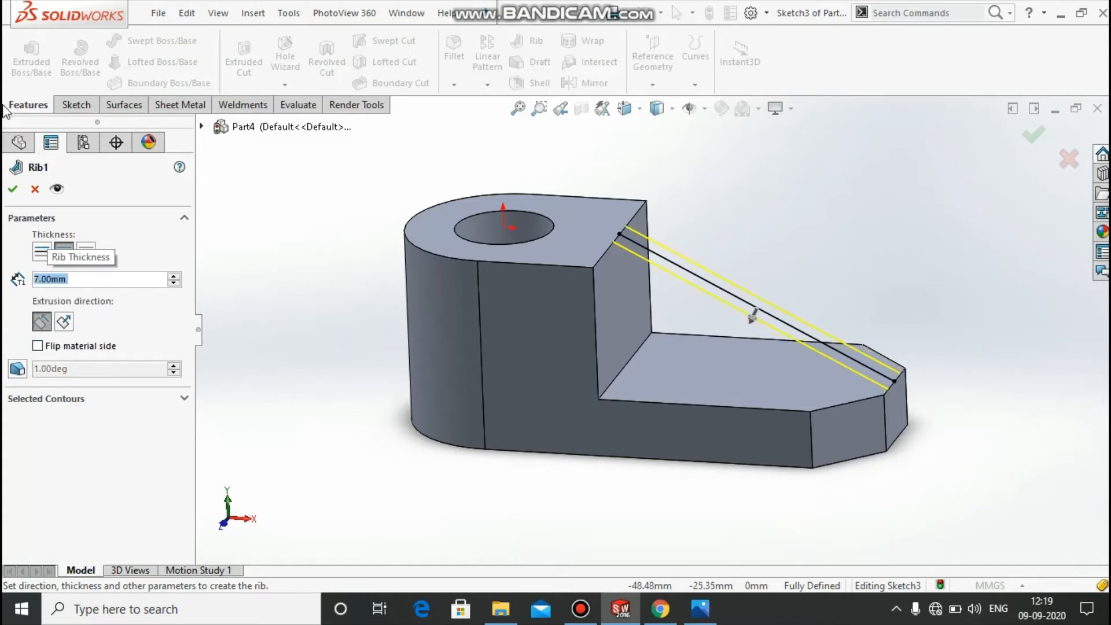
pyautogui.click(11, 190)
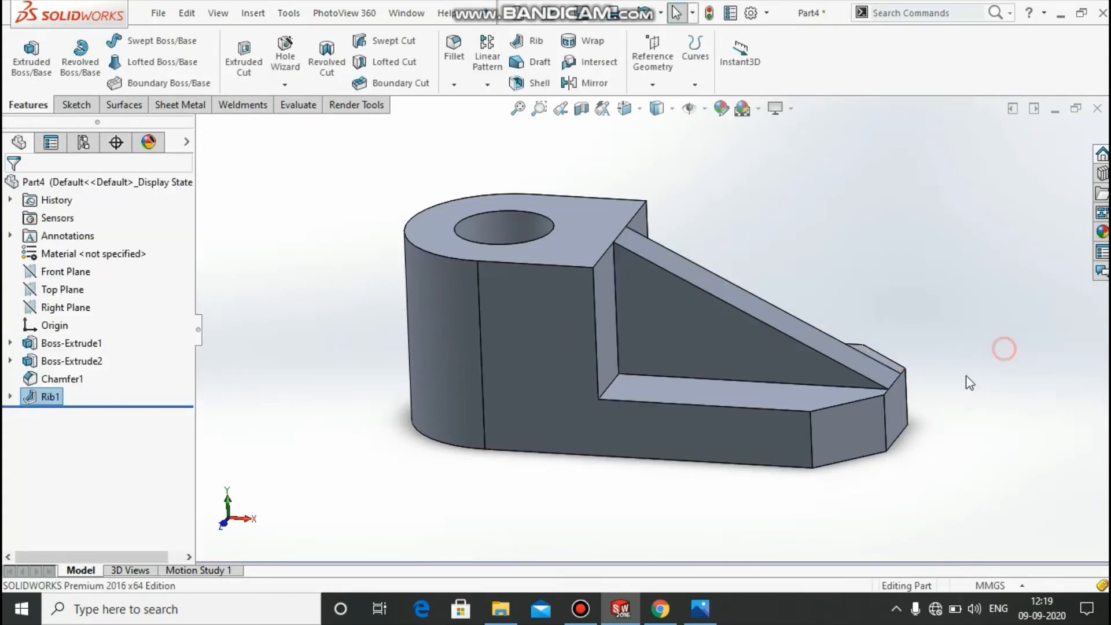
# Compare the ribbed model with the Fixture Block drawing in Photos, and inspect the model back in SolidWorks
pyautogui.moveTo(946, 380)
pyautogui.mouseDown(button='middle')
pyautogui.moveTo(874, 330)
pyautogui.moveTo(923, 290)
pyautogui.moveTo(929, 389)
pyautogui.mouseUp(button='middle')
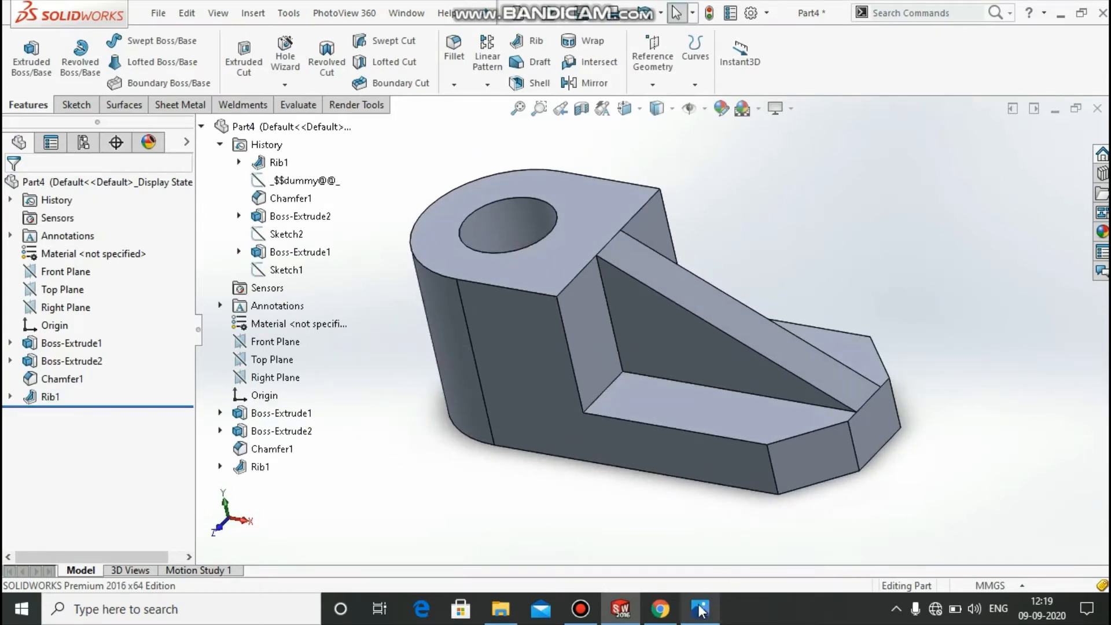
pyautogui.click(700, 609)
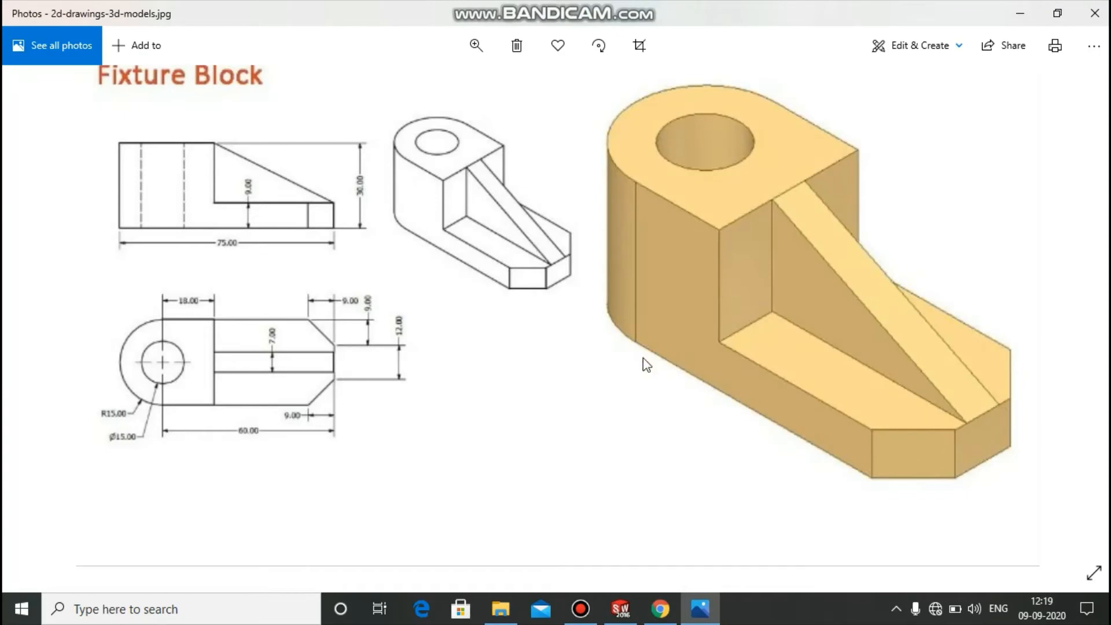
pyautogui.moveTo(463, 429); pyautogui.dragTo(487, 421)
pyautogui.click(628, 609)
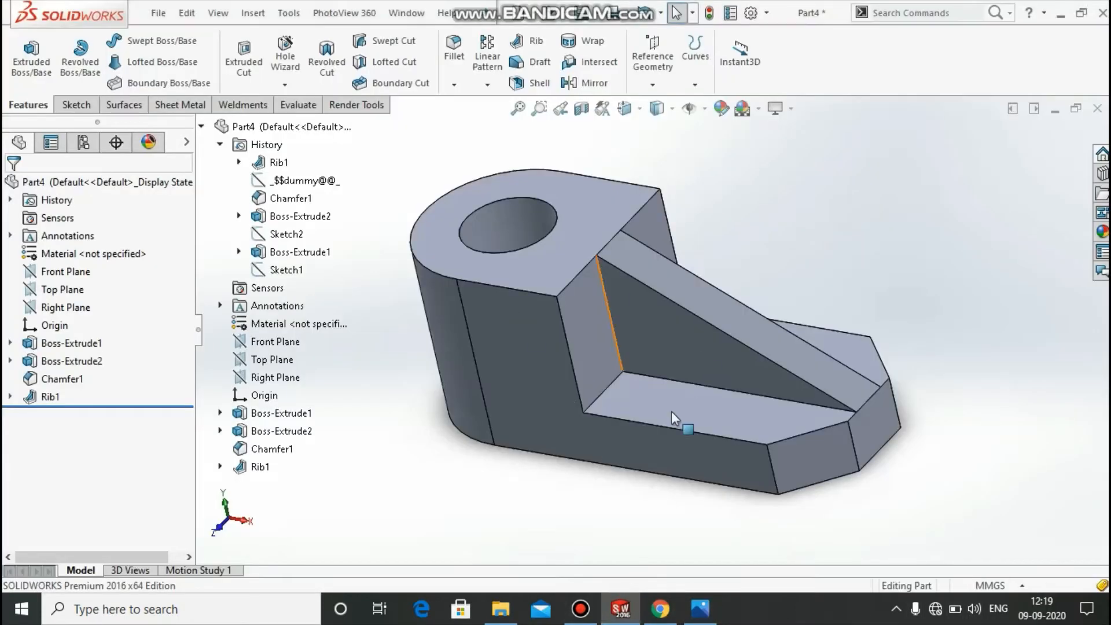
pyautogui.moveTo(675, 415); pyautogui.dragTo(839, 324, button='middle')
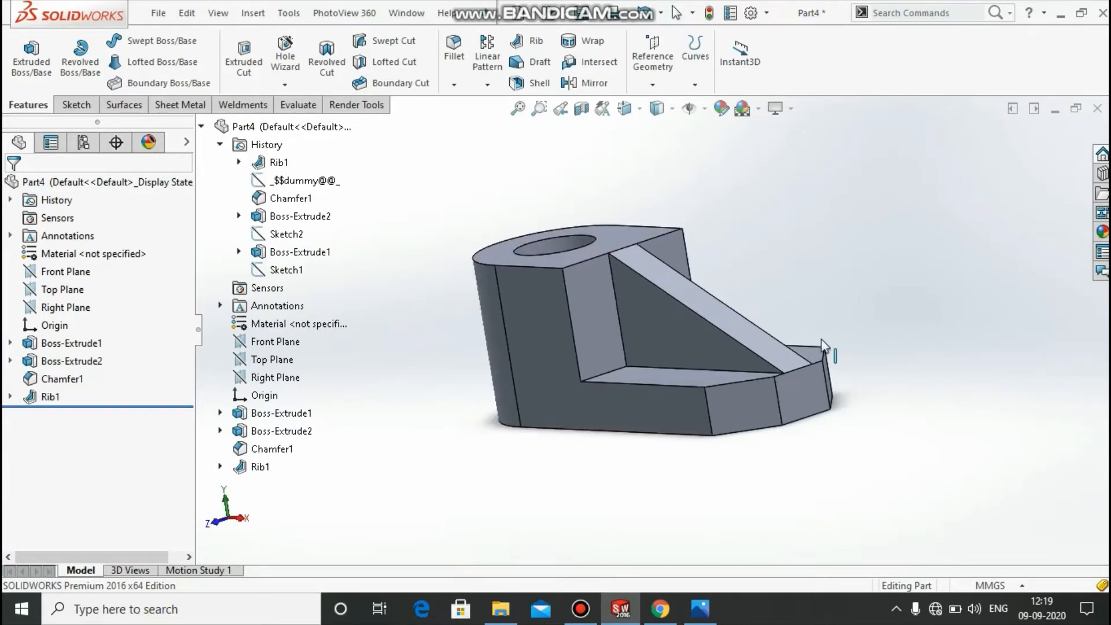
pyautogui.click(199, 128)
pyautogui.click(198, 126)
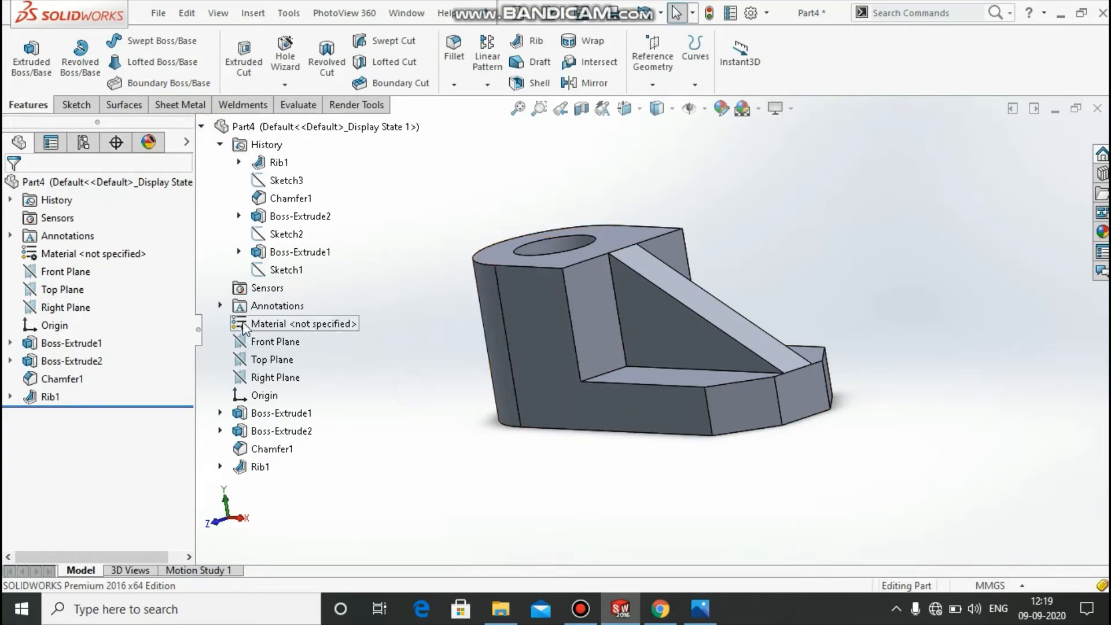
pyautogui.moveTo(195, 269); pyautogui.dragTo(172, 269)
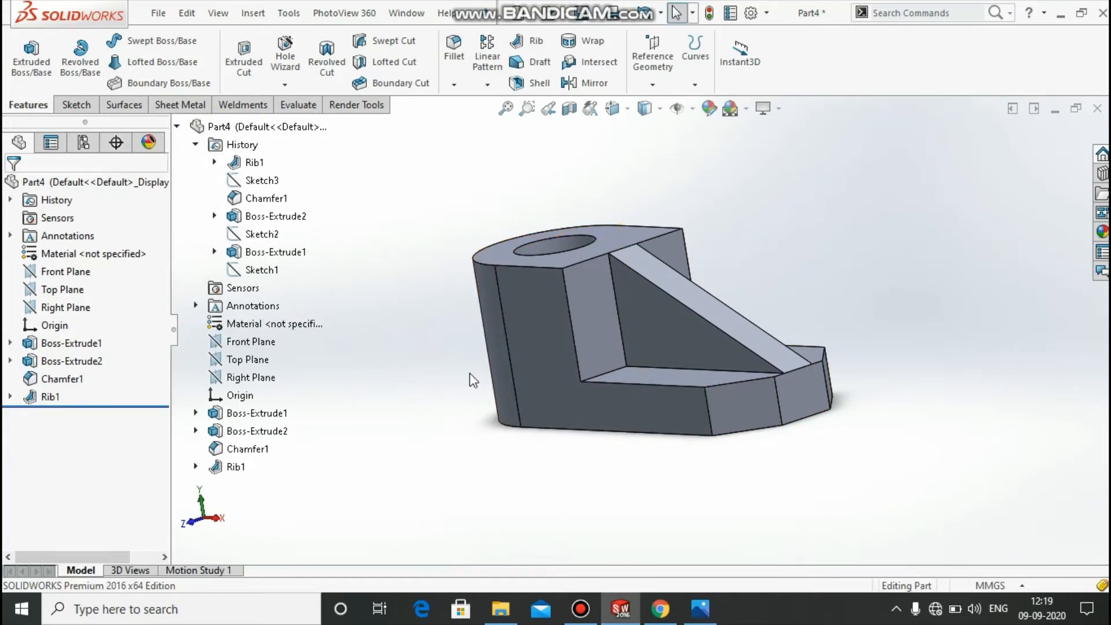
# Make a drawing from the part, saving the part as "model 1" on New Volume (D:) so it can be inserted
pyautogui.click(158, 12)
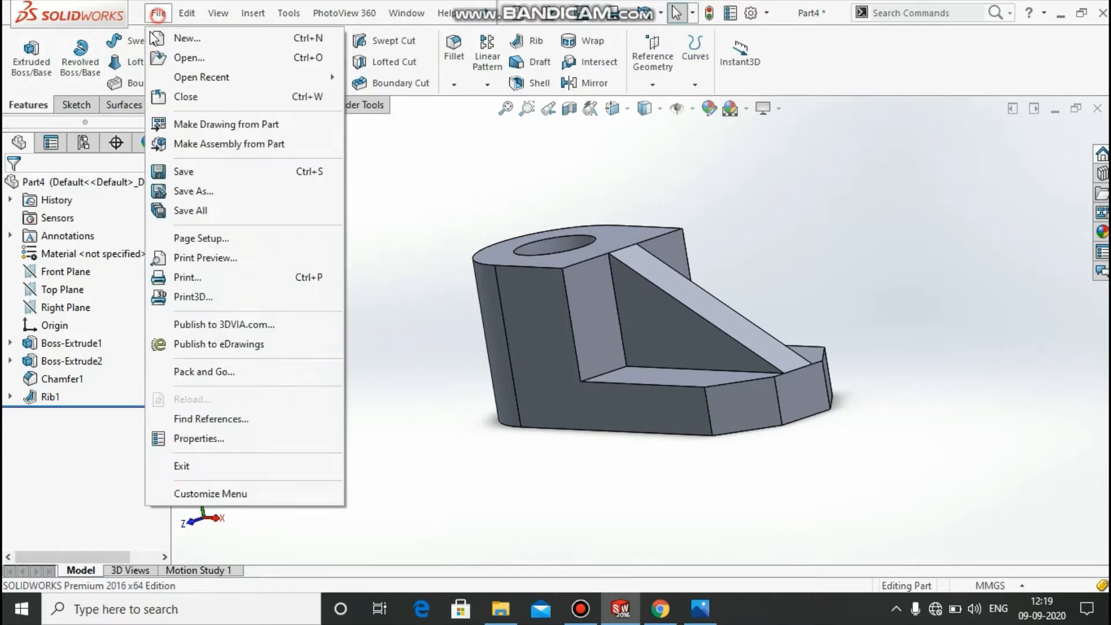
pyautogui.click(197, 124)
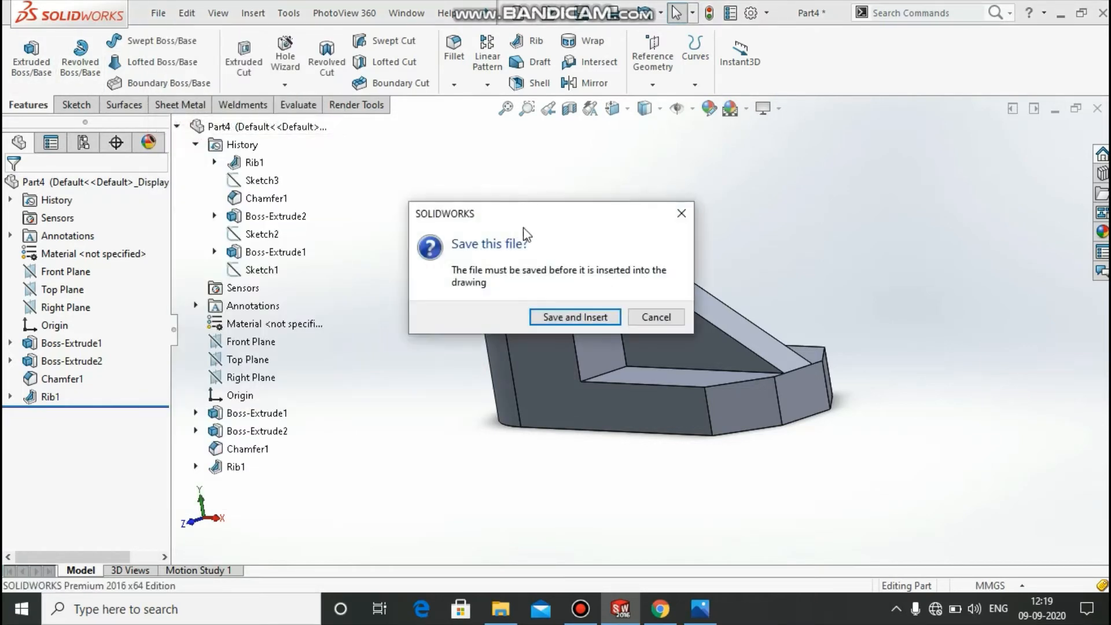
pyautogui.click(606, 327)
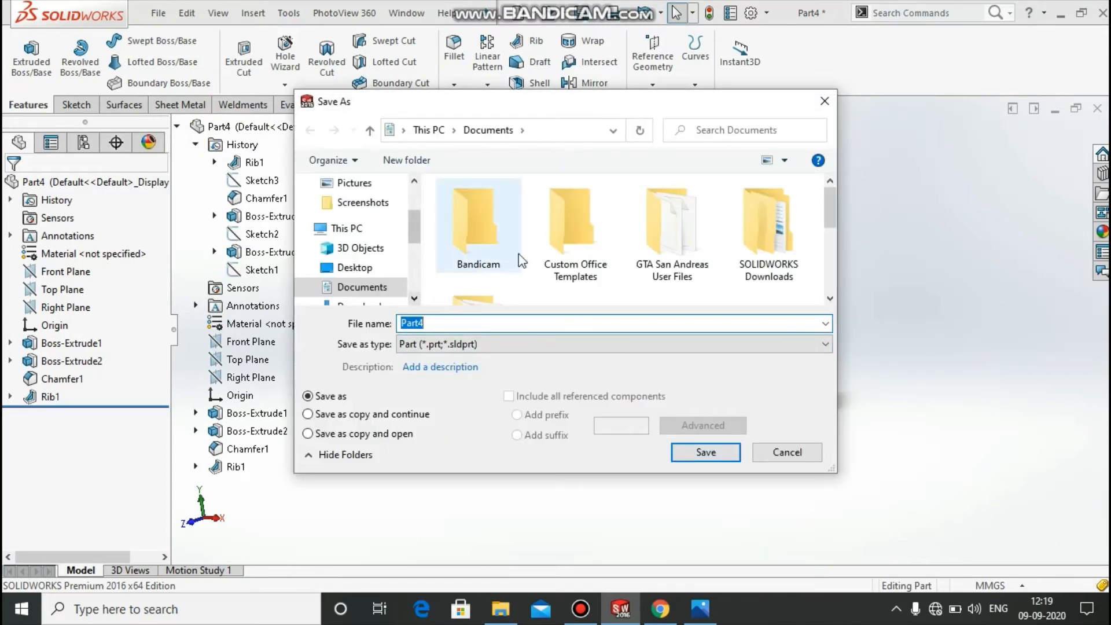
pyautogui.scroll(-5, 573, 243)
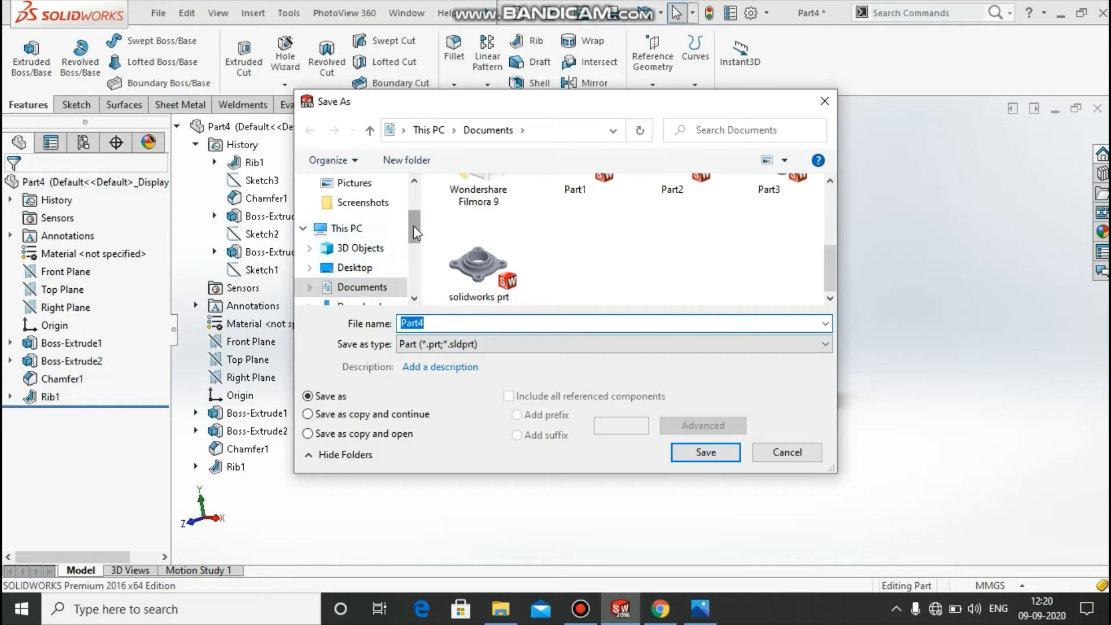
pyautogui.scroll(-3, 414, 225)
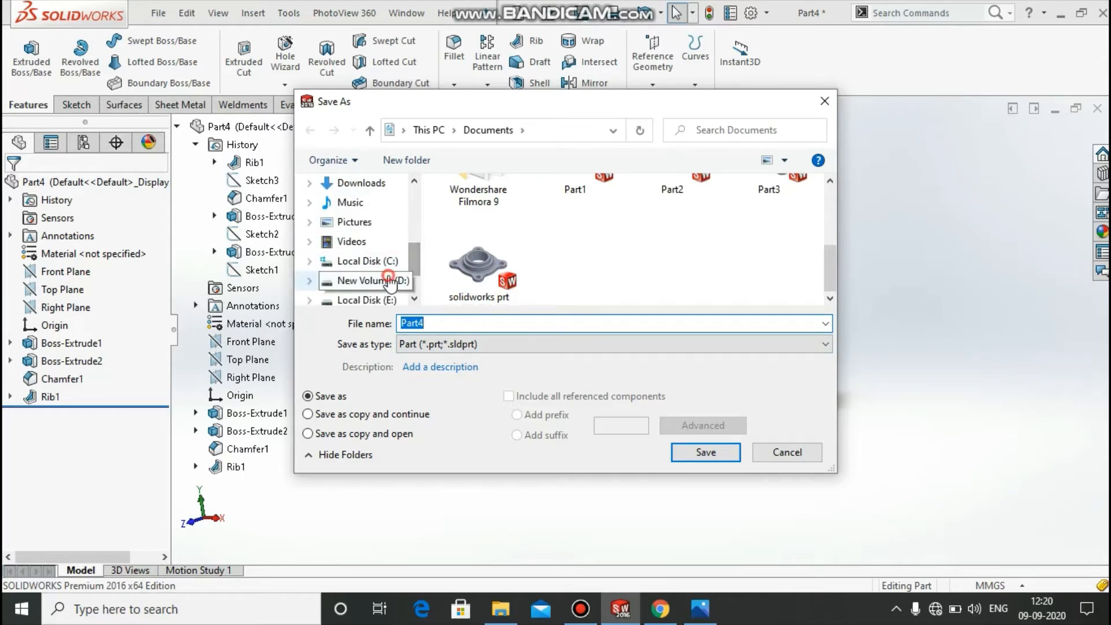
pyautogui.click(391, 282)
pyautogui.click(442, 326)
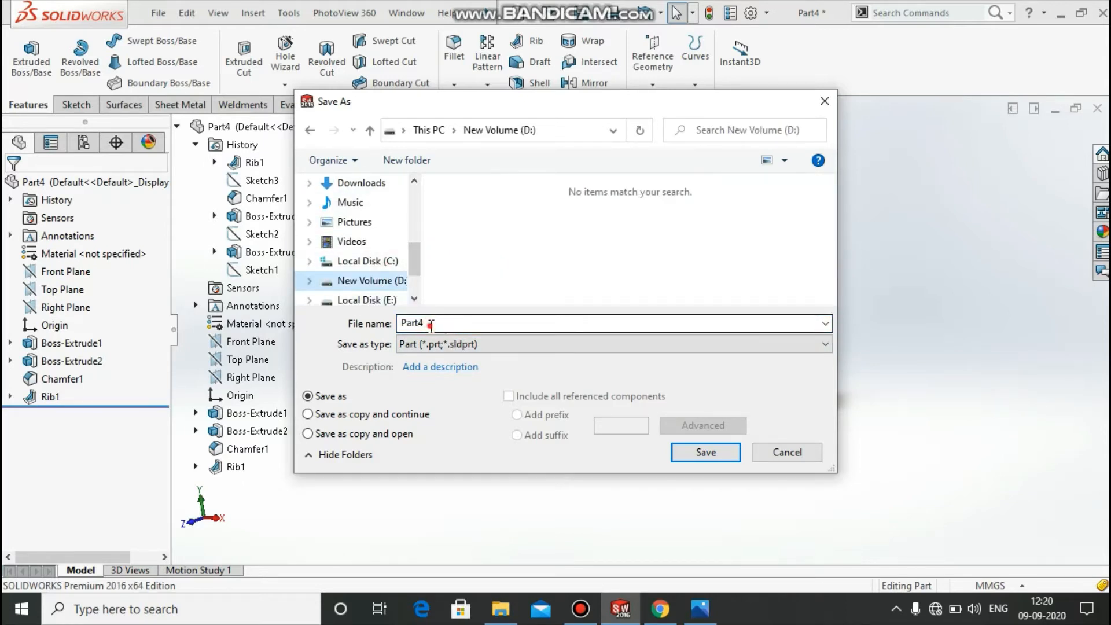
pyautogui.doubleClick(430, 325)
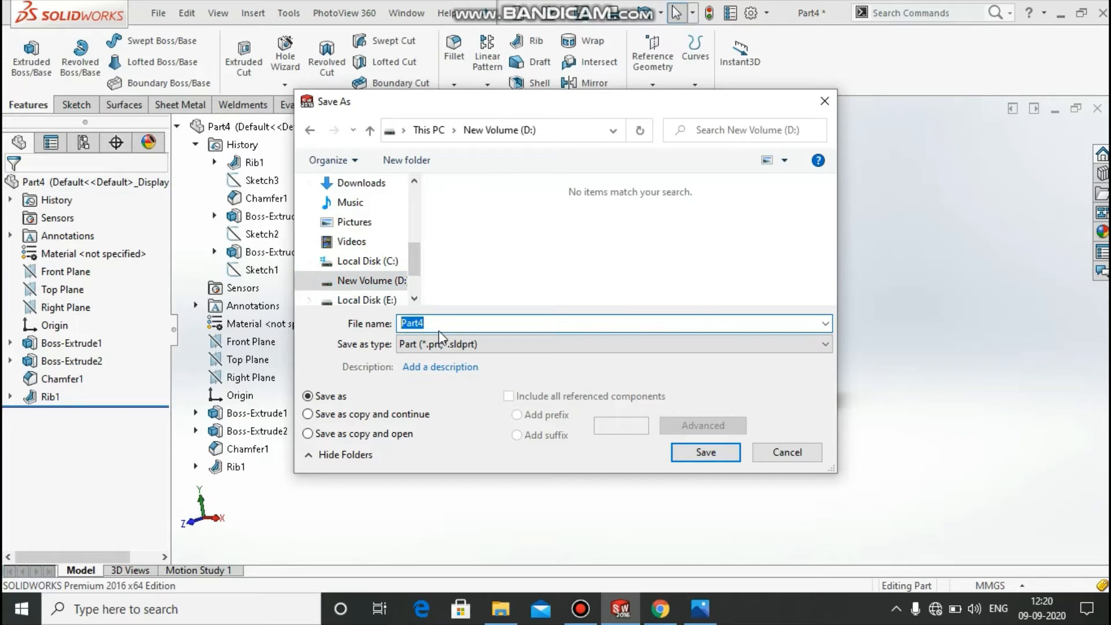
pyautogui.write('model')
pyautogui.press('Return')
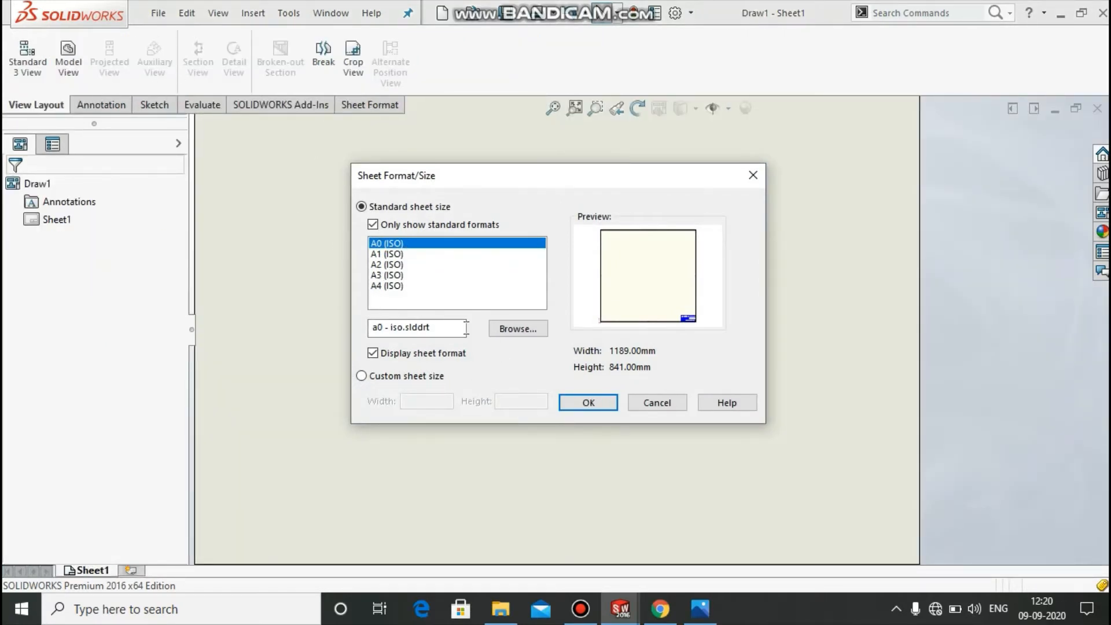
# Create the drawing sheet with the A4 (ISO) standard sheet size
pyautogui.click(386, 286)
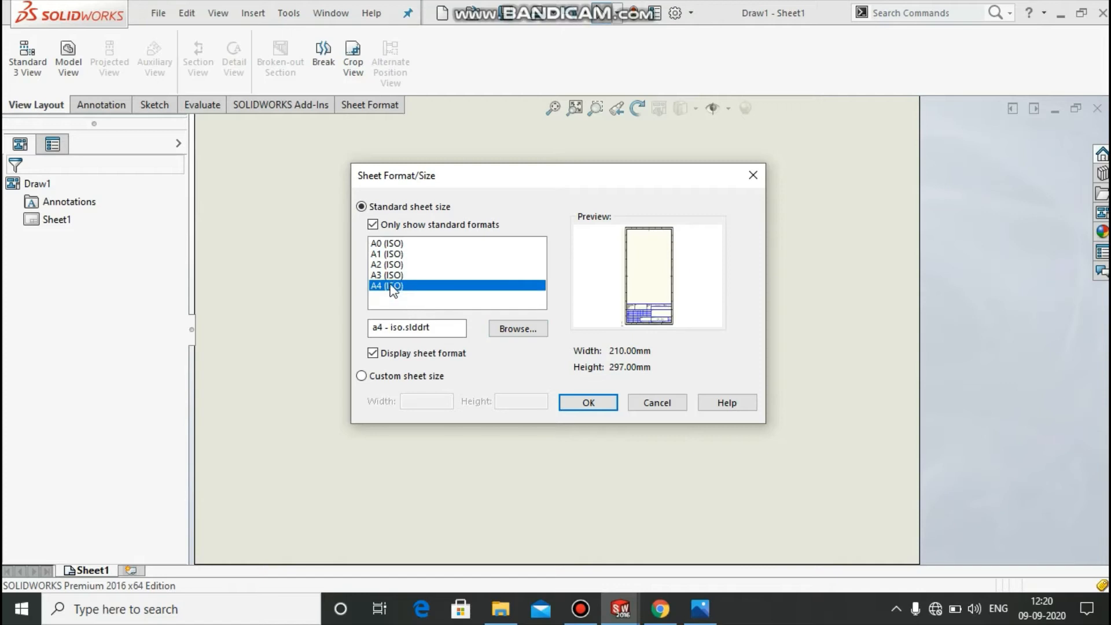
pyautogui.click(394, 275)
pyautogui.click(389, 286)
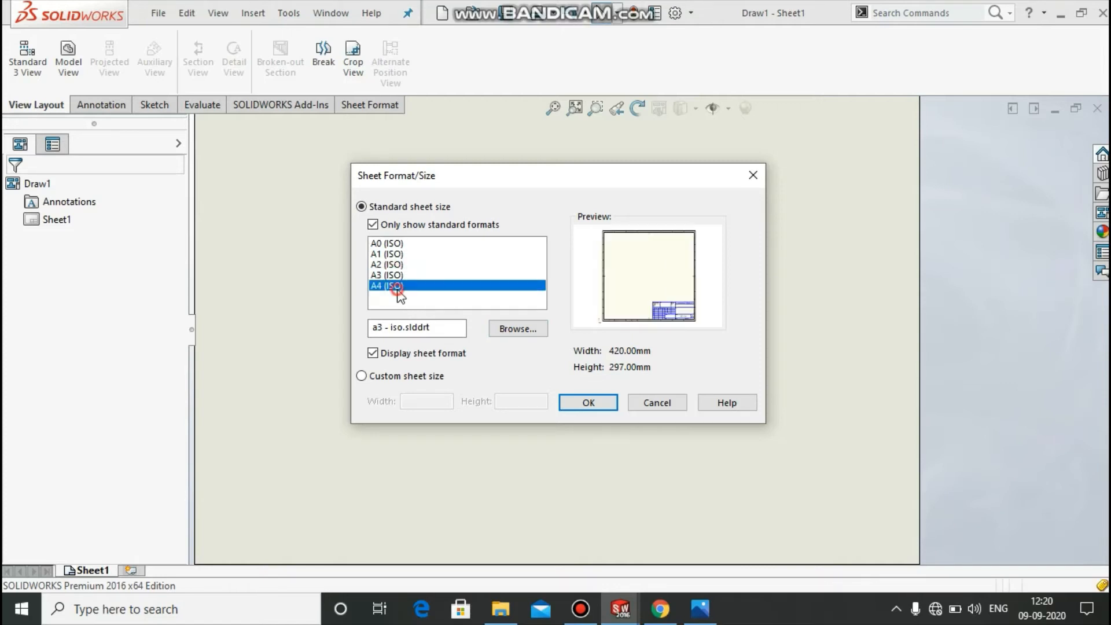
pyautogui.click(596, 404)
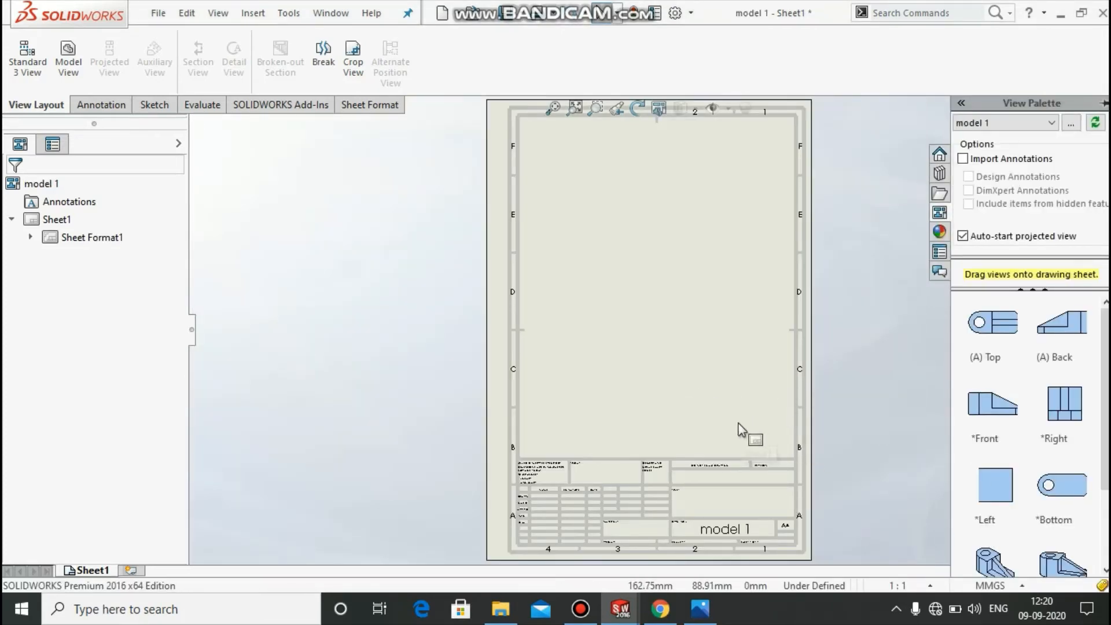
pyautogui.click(638, 108)
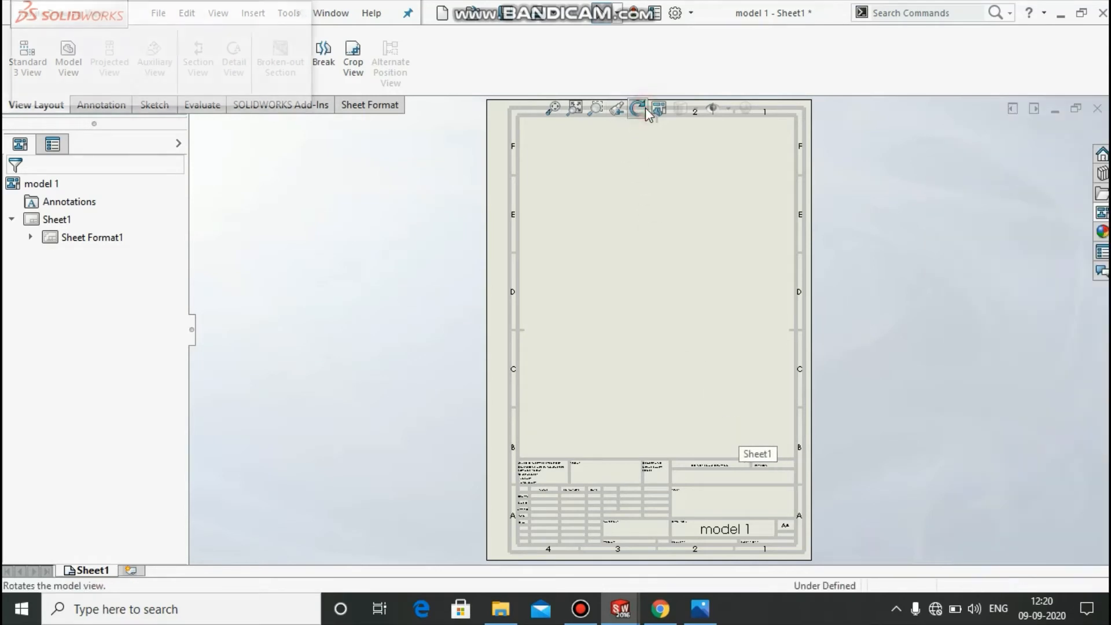
pyautogui.click(303, 13)
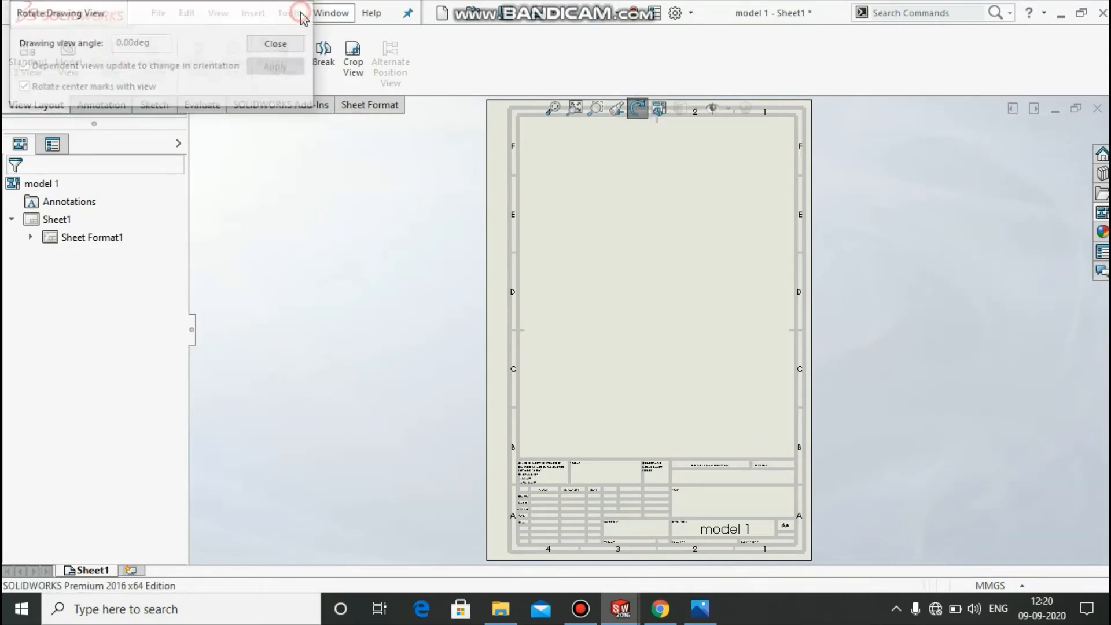
pyautogui.scroll(-3, 804, 363)
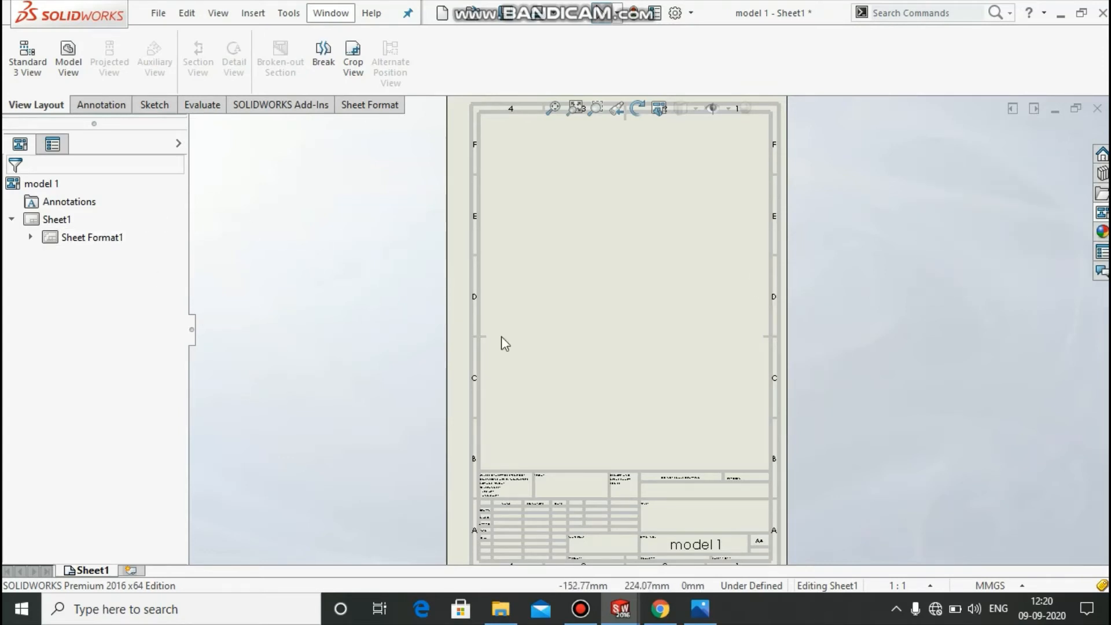
pyautogui.click(1104, 252)
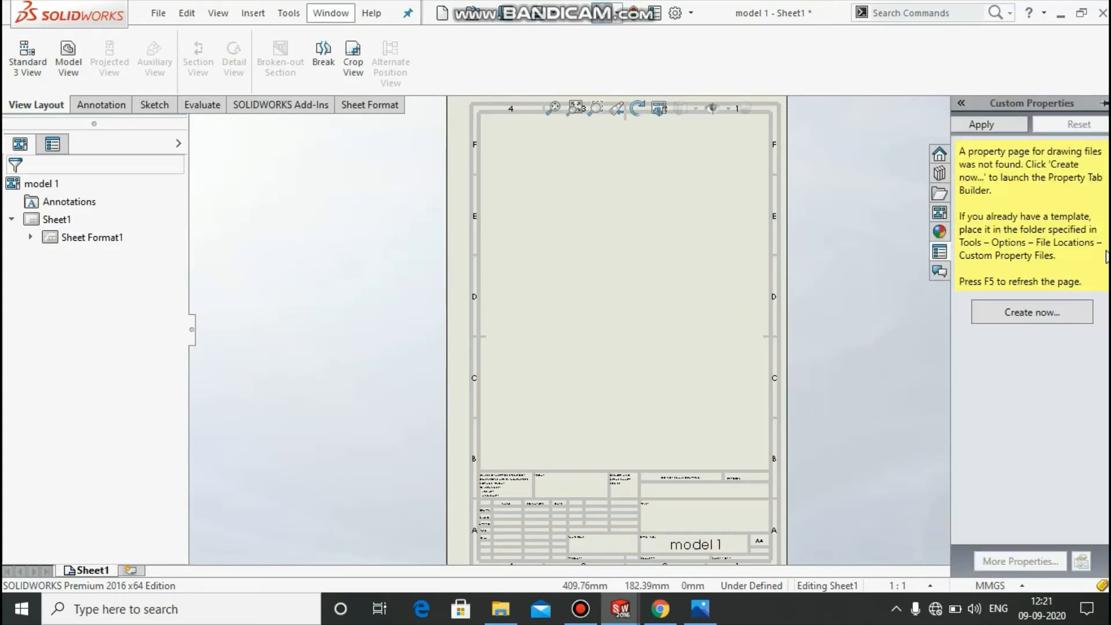
pyautogui.click(1058, 317)
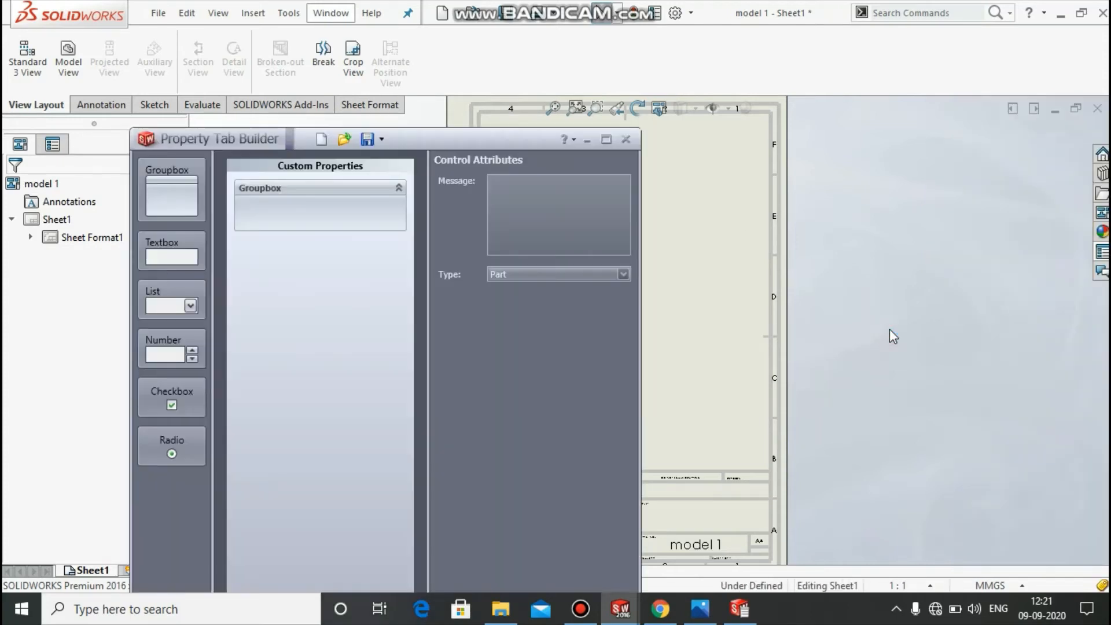
pyautogui.click(625, 140)
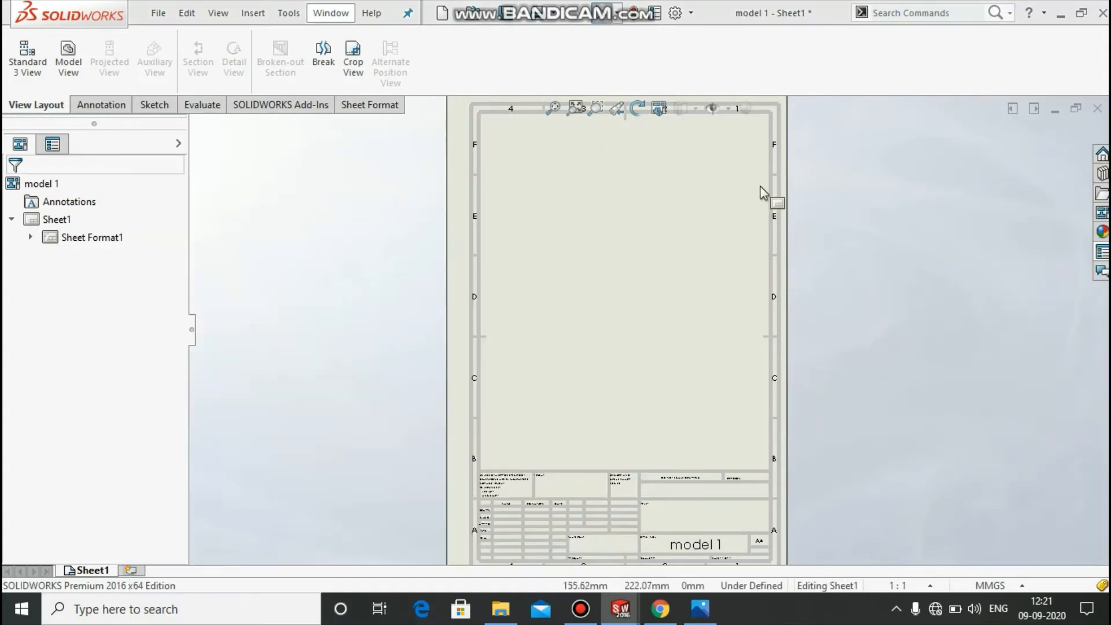
# Close the portrait A4 drawing without saving and start a new drawing from the model 1 part
pyautogui.click(1102, 112)
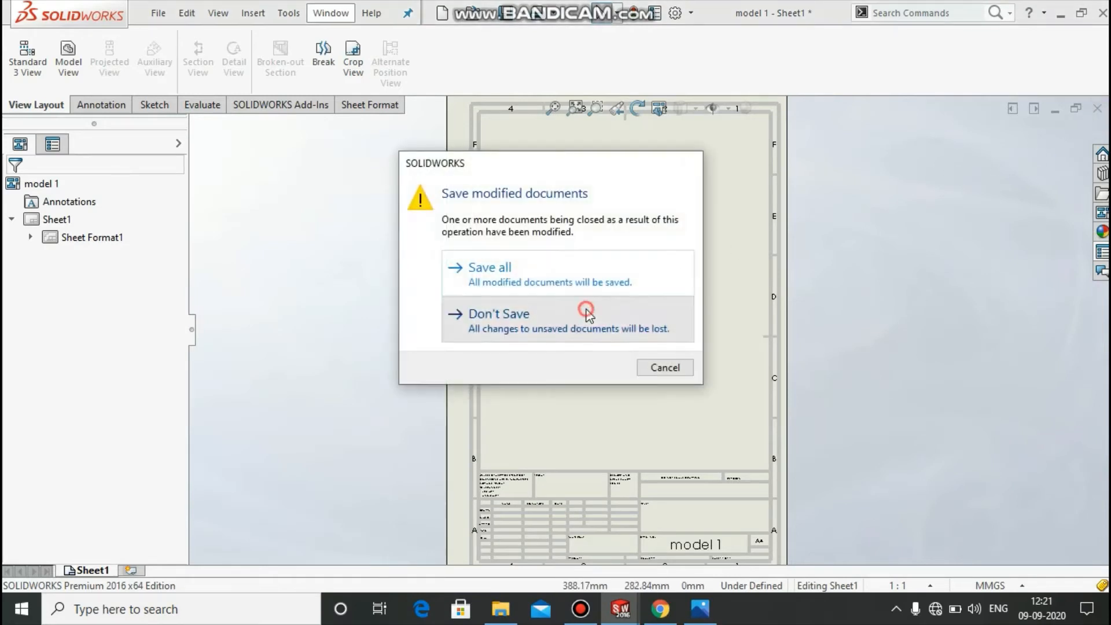
pyautogui.click(584, 315)
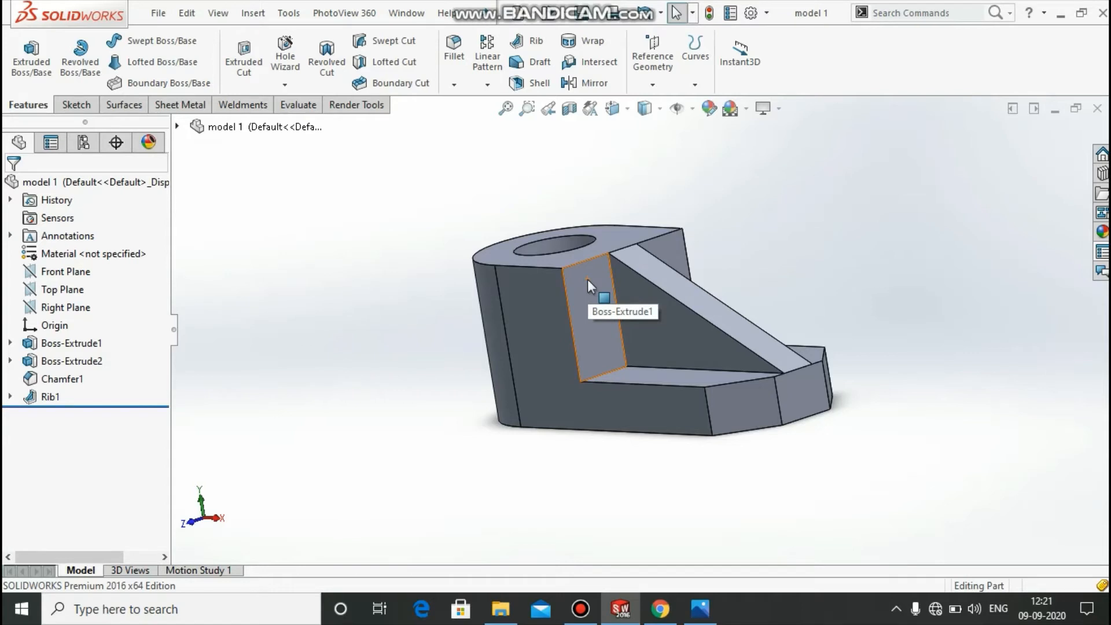
pyautogui.click(161, 11)
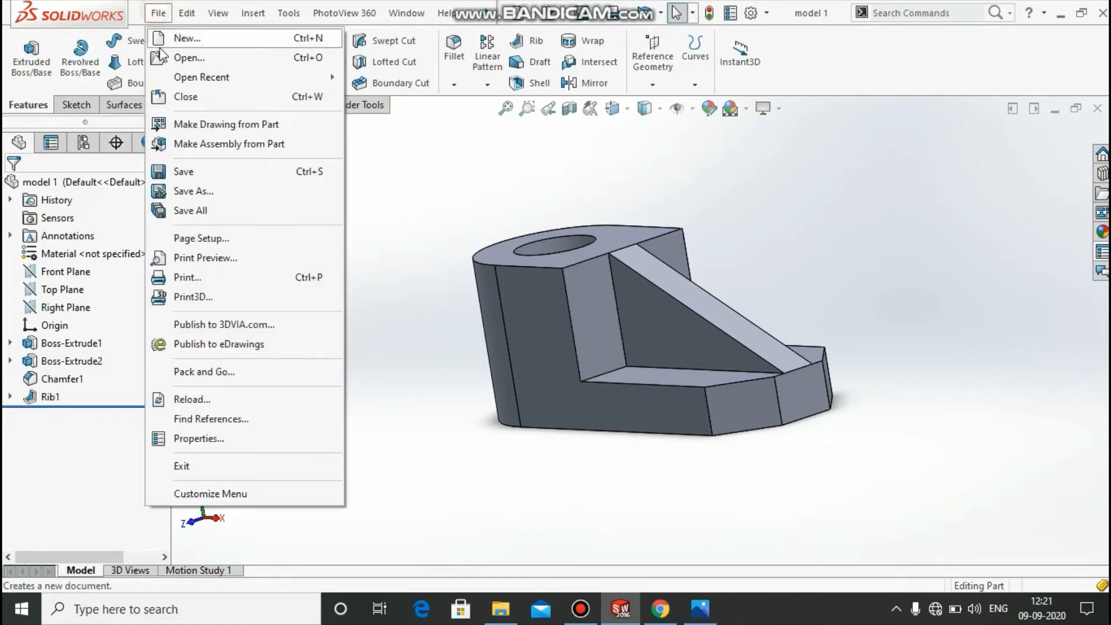
pyautogui.click(197, 124)
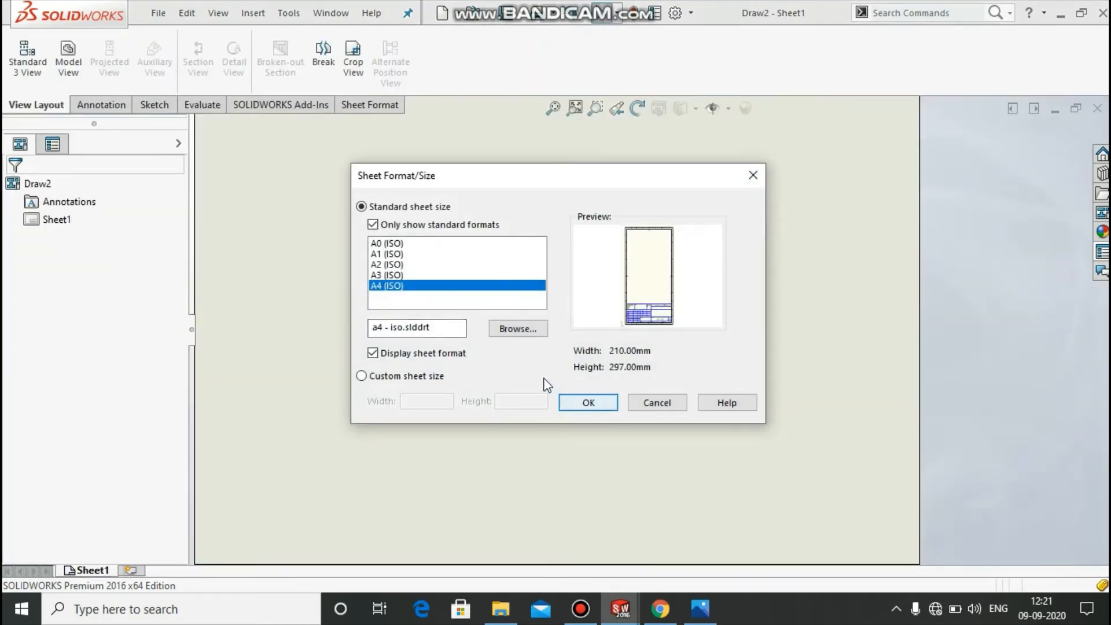
# Create the drawing sheet with a custom size of 297 mm width and 210 mm height
pyautogui.click(379, 381)
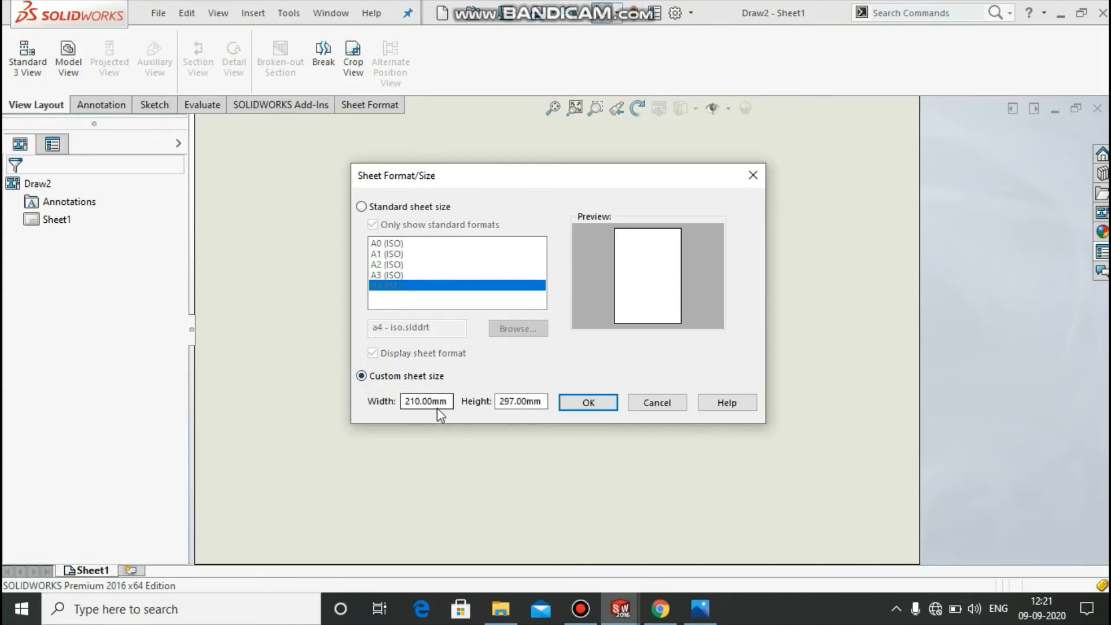
pyautogui.moveTo(447, 401); pyautogui.dragTo(412, 404)
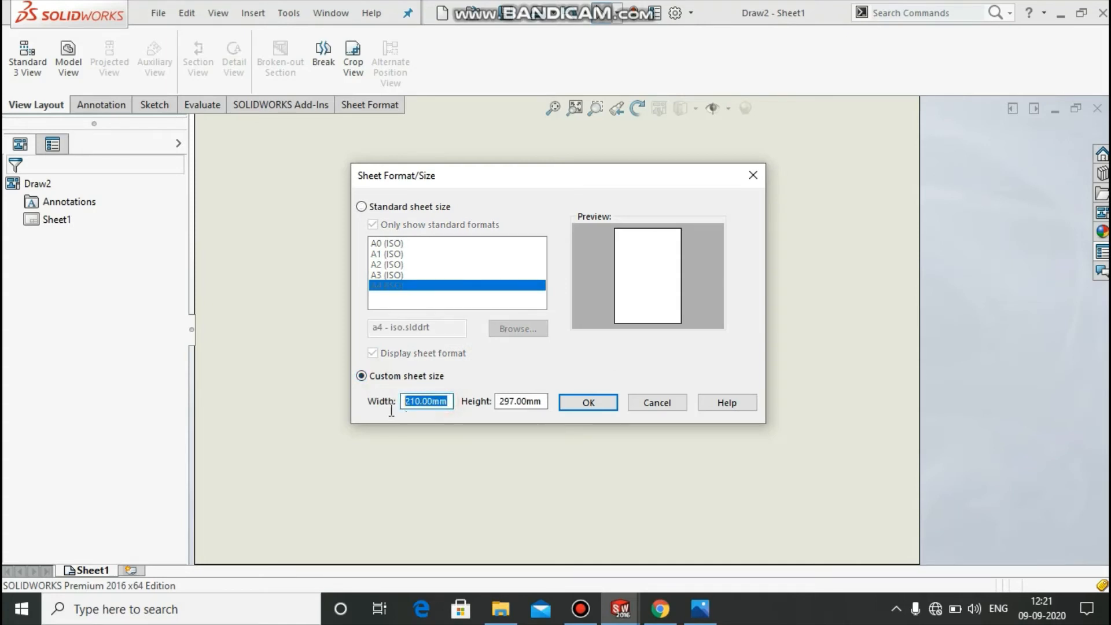
pyautogui.write('297')
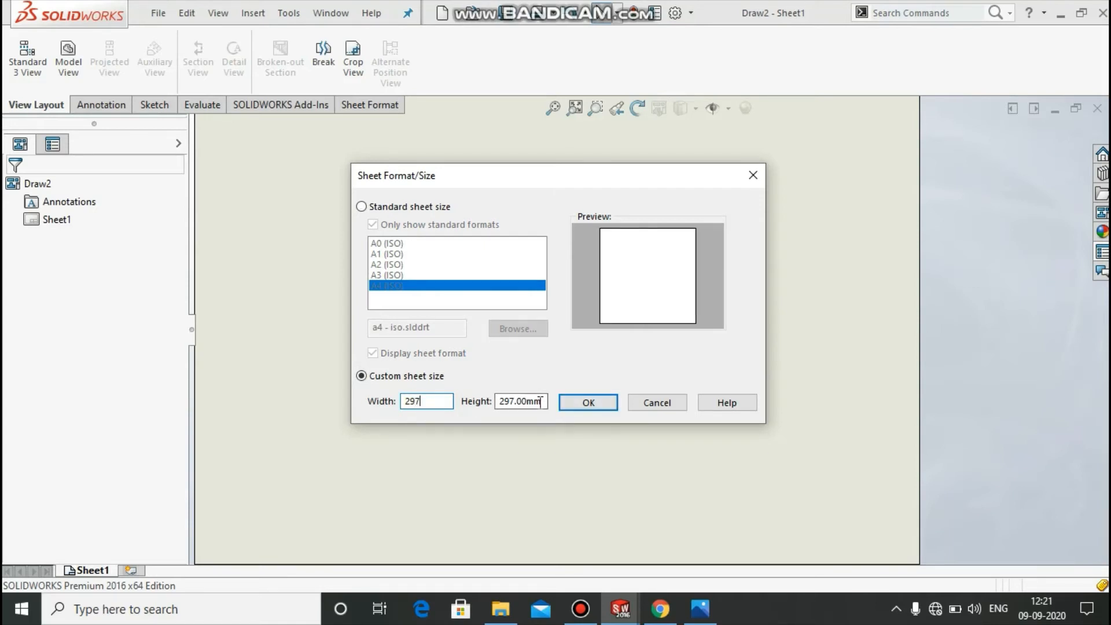
pyautogui.moveTo(541, 401); pyautogui.dragTo(441, 408)
pyautogui.write('2')
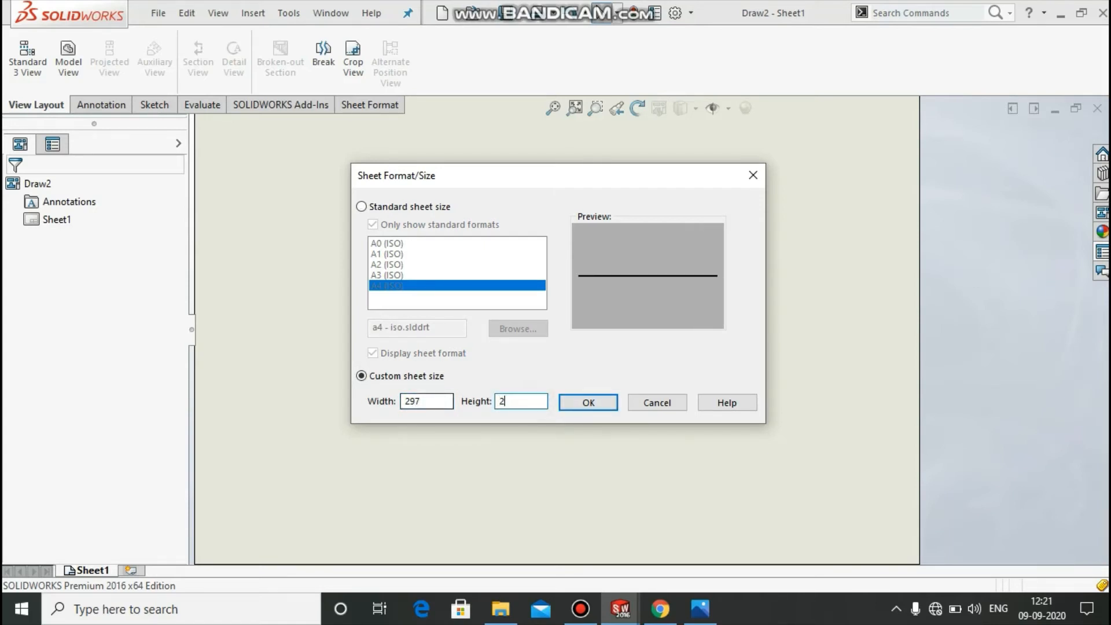
pyautogui.write('10')
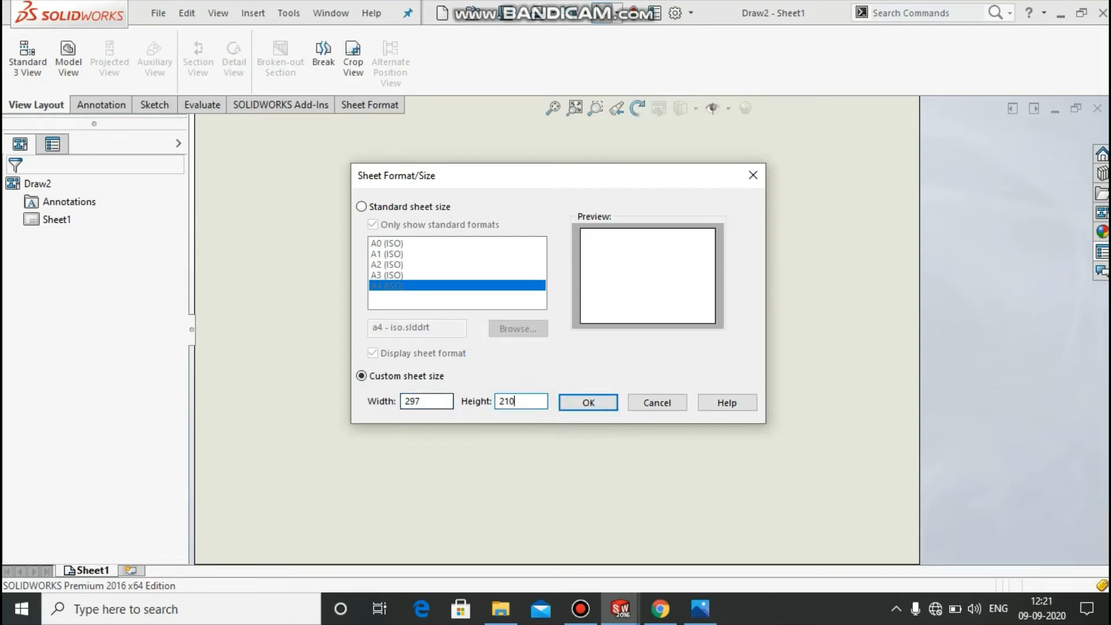
pyautogui.click(589, 402)
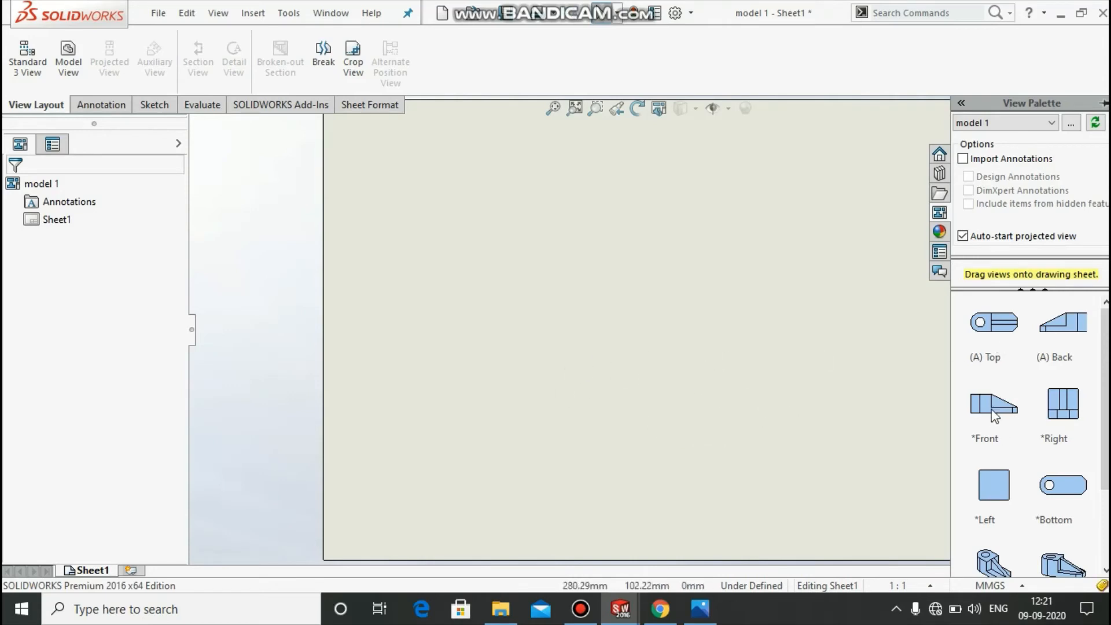
# Place the part's Front view on the sheet and project a second view directly below it, checking the layout against the Fixture Block image
pyautogui.moveTo(994, 415); pyautogui.dragTo(499, 239)
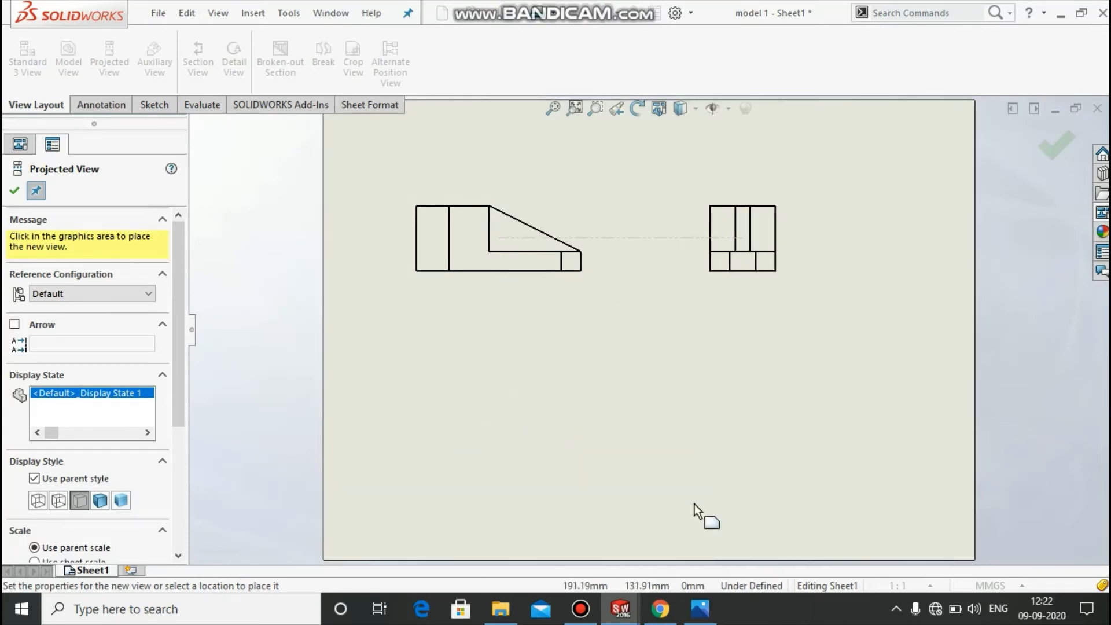
pyautogui.click(700, 610)
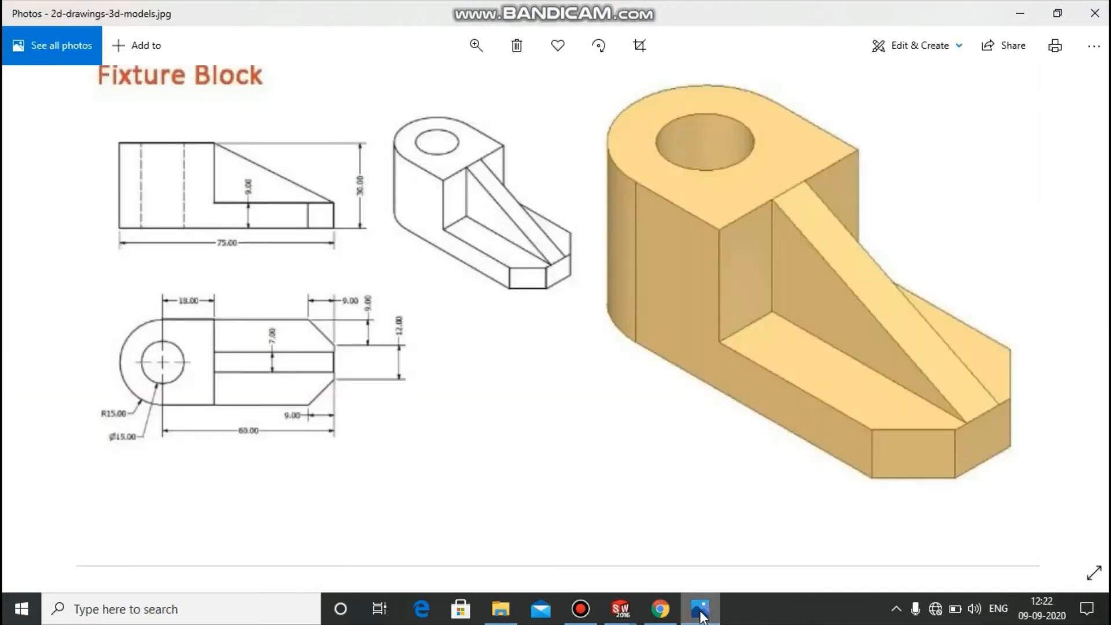
pyautogui.click(701, 611)
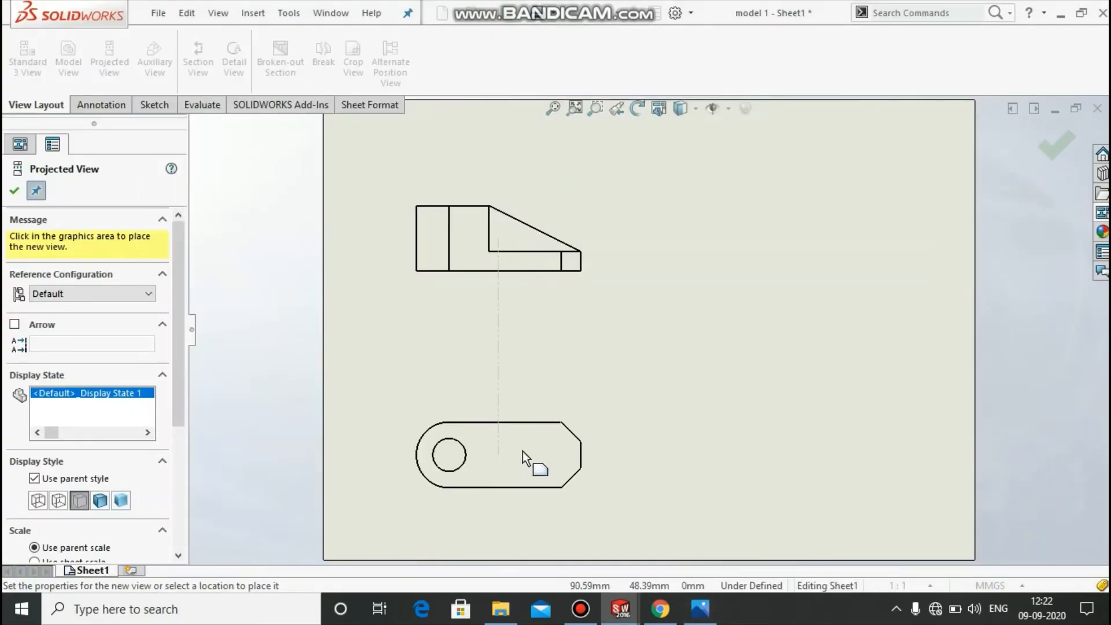
pyautogui.click(523, 408)
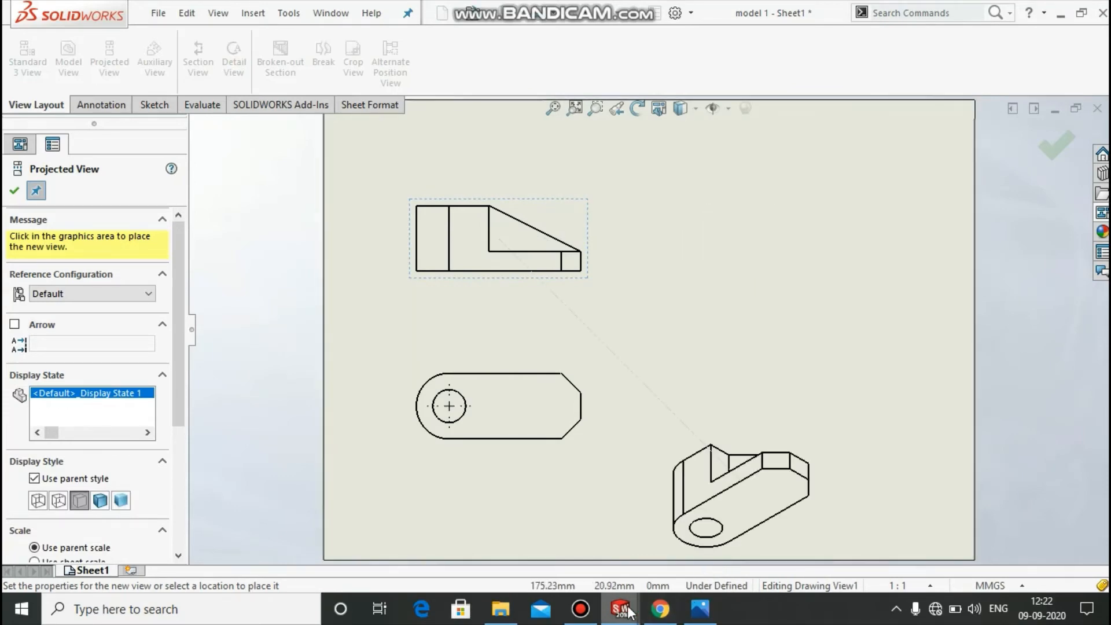
pyautogui.click(700, 611)
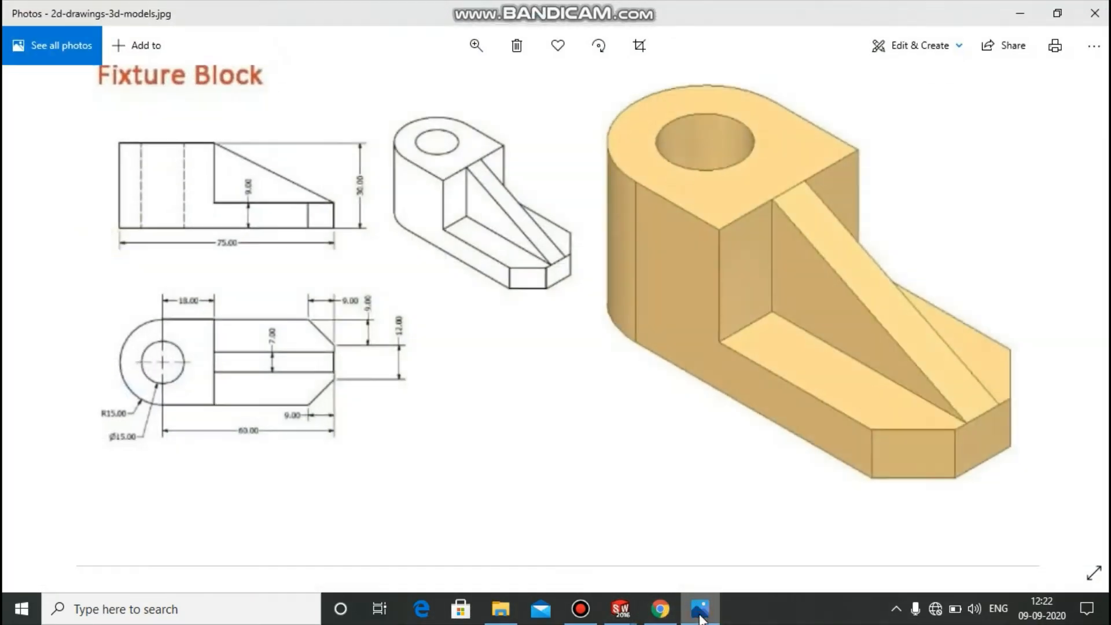
pyautogui.click(700, 611)
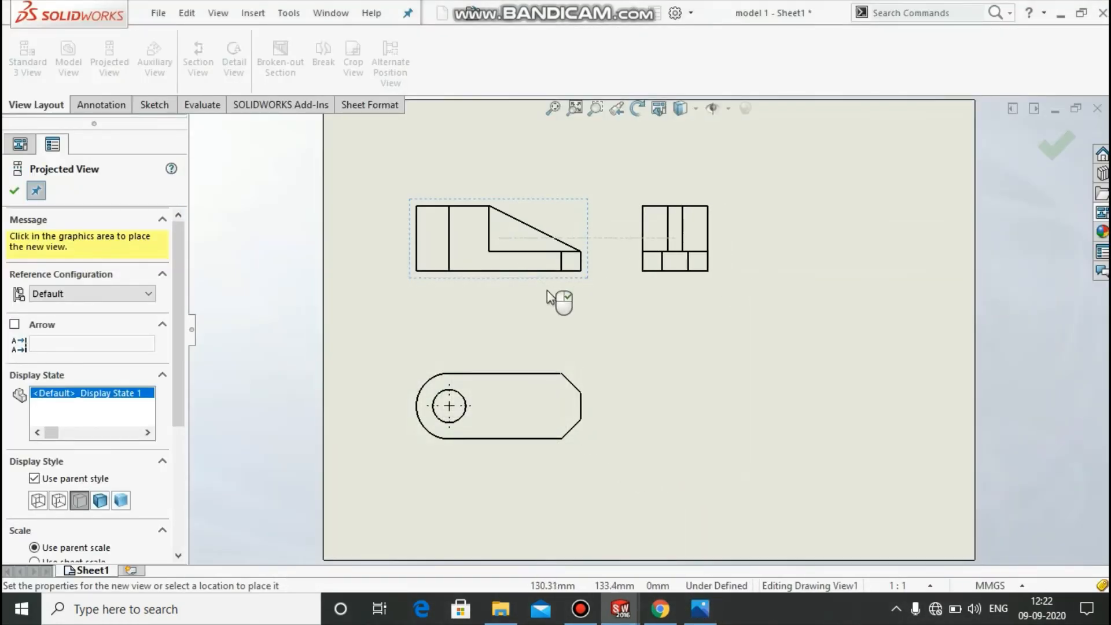
pyautogui.press('Escape')
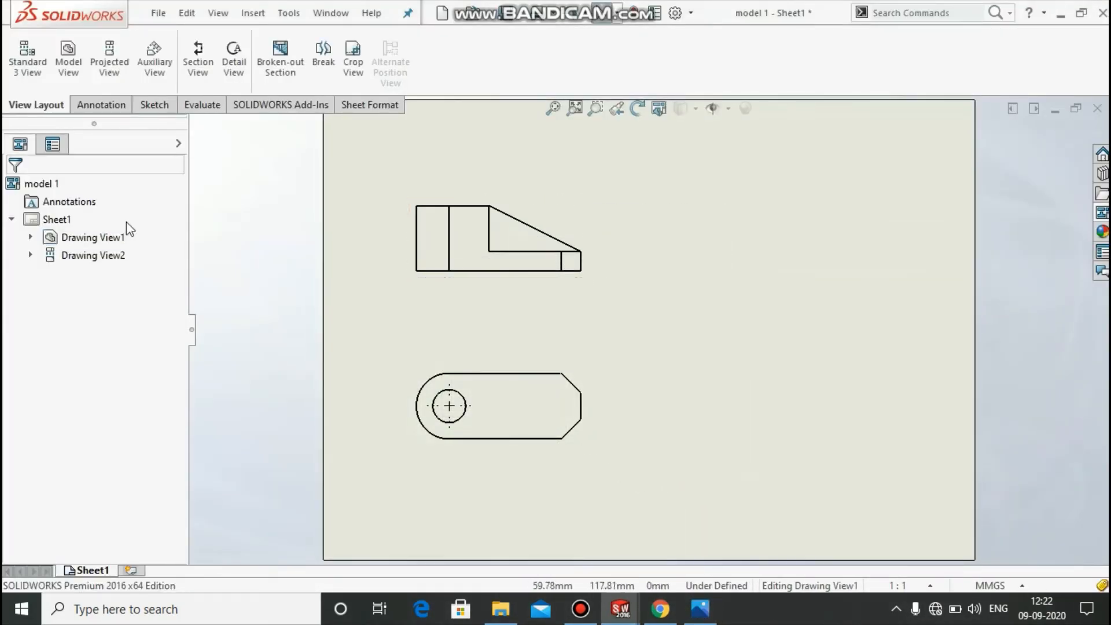
# Set the front view's display style to Hidden Lines Visible and compare the views with the Fixture Block image in Photos
pyautogui.click(454, 279)
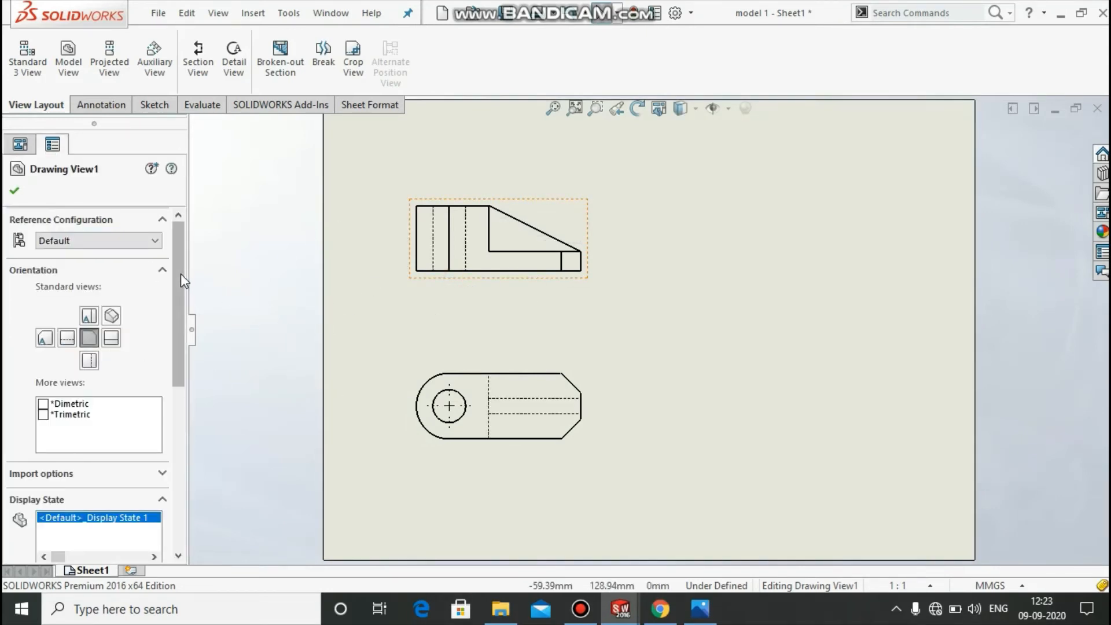
pyautogui.moveTo(180, 273)
pyautogui.mouseDown()
pyautogui.moveTo(173, 359)
pyautogui.moveTo(77, 383)
pyautogui.mouseUp()
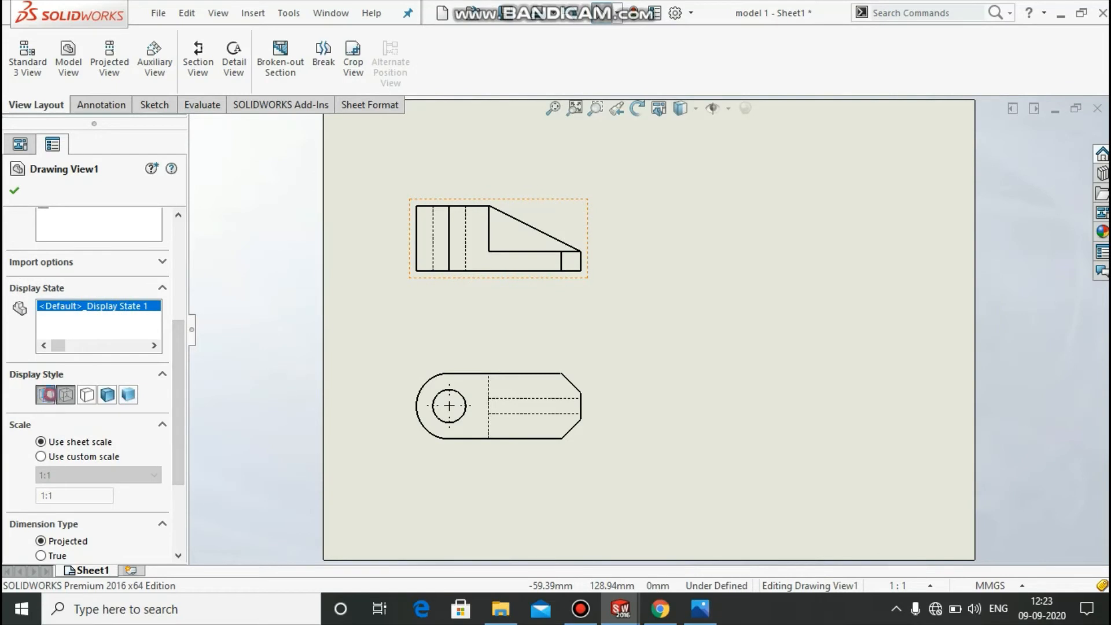
pyautogui.click(48, 395)
pyautogui.click(88, 396)
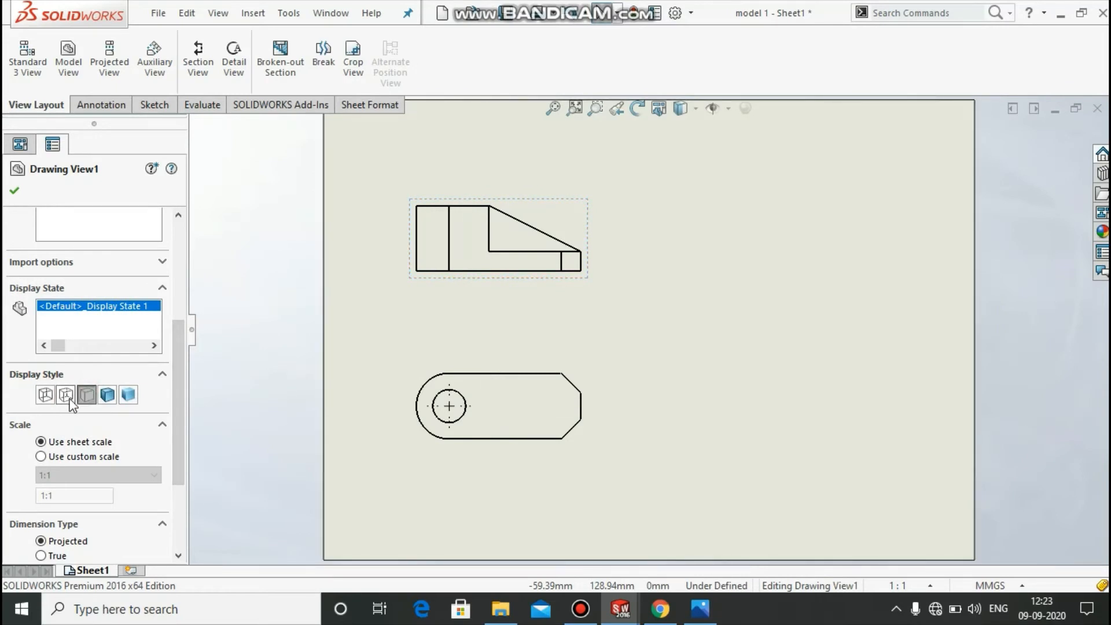
pyautogui.click(67, 397)
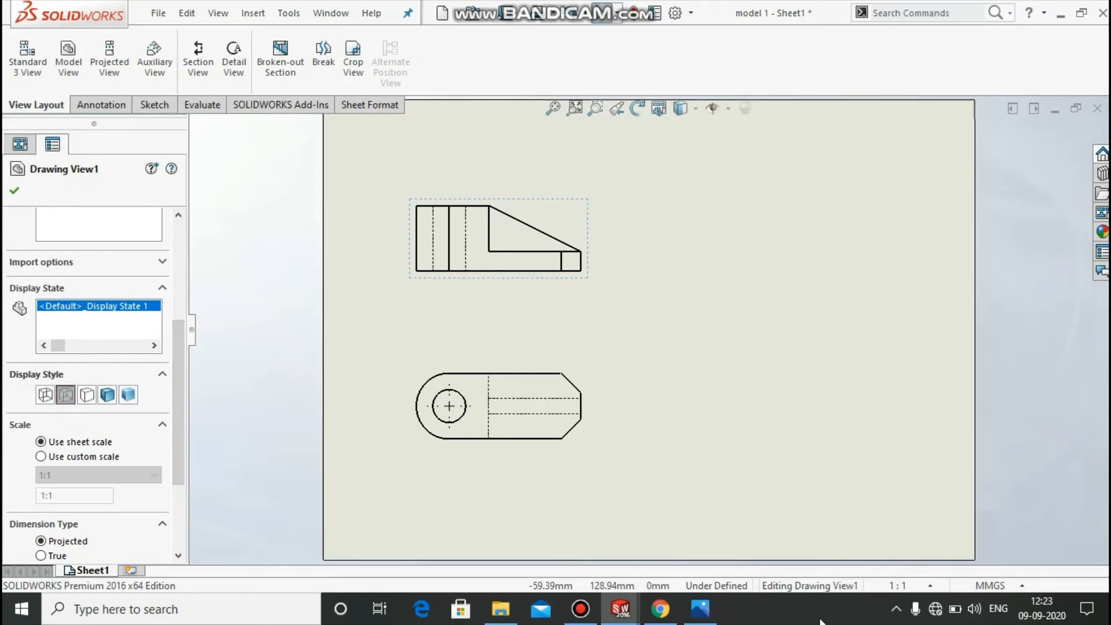
pyautogui.click(700, 609)
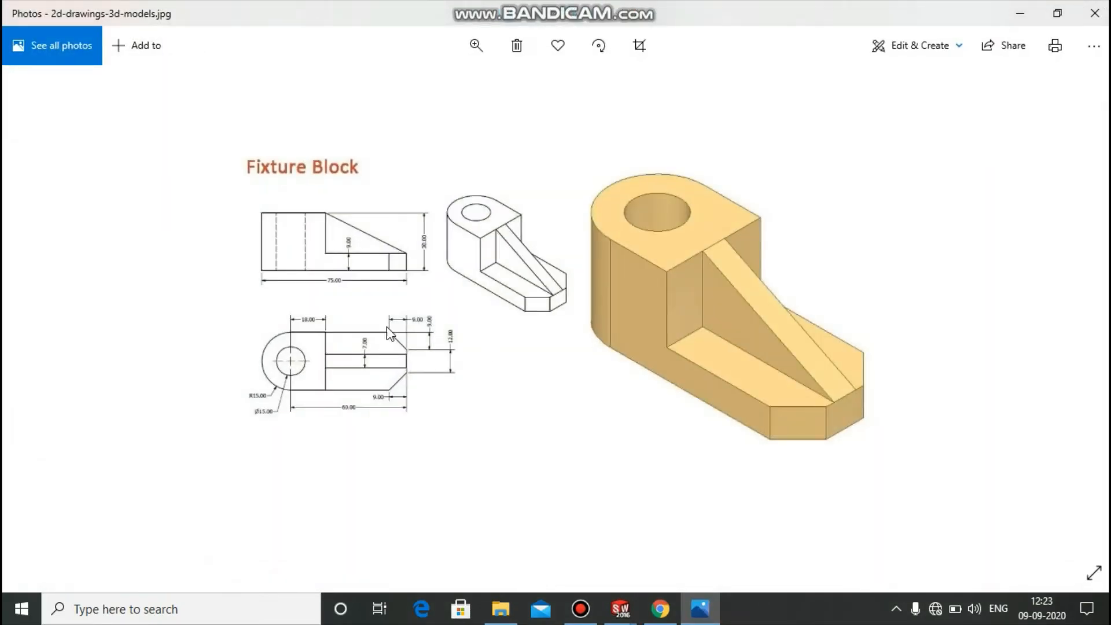
pyautogui.click(702, 607)
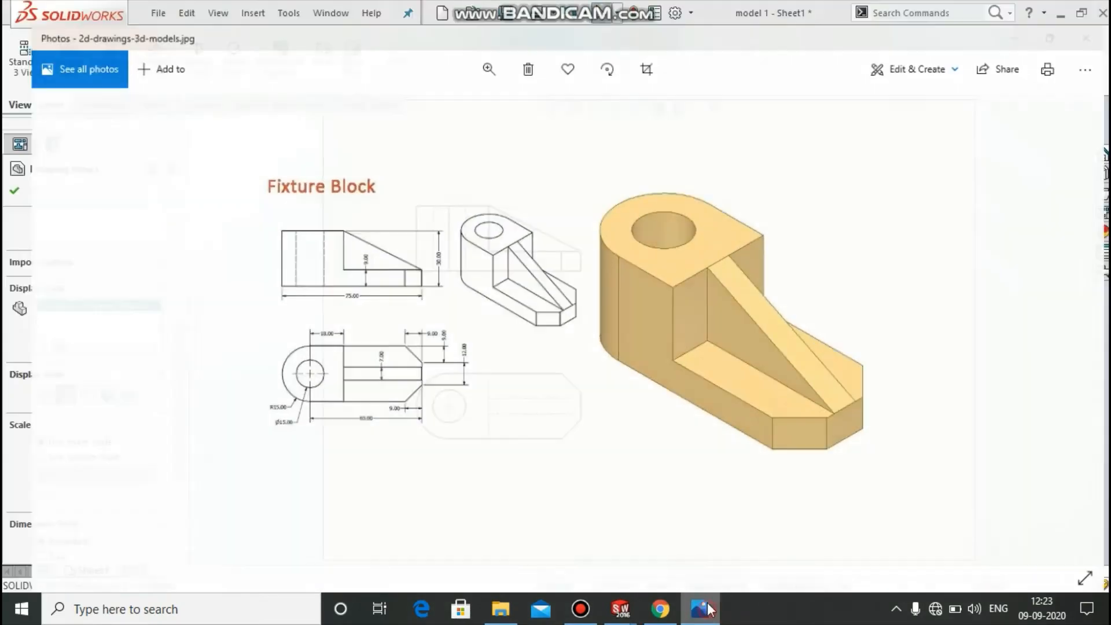
pyautogui.click(1104, 259)
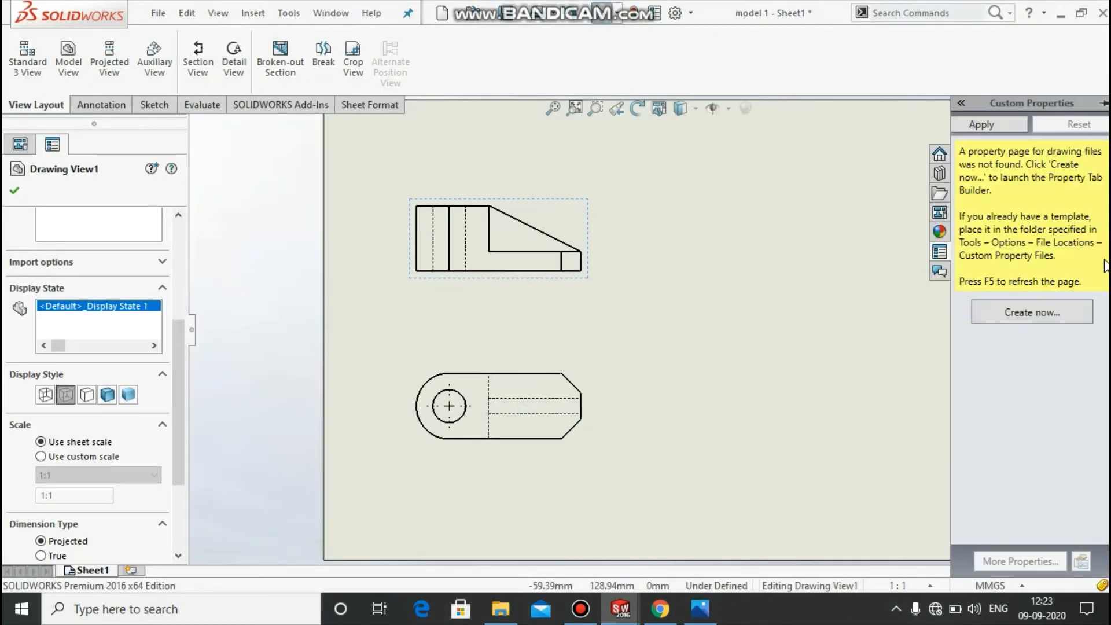
pyautogui.click(875, 167)
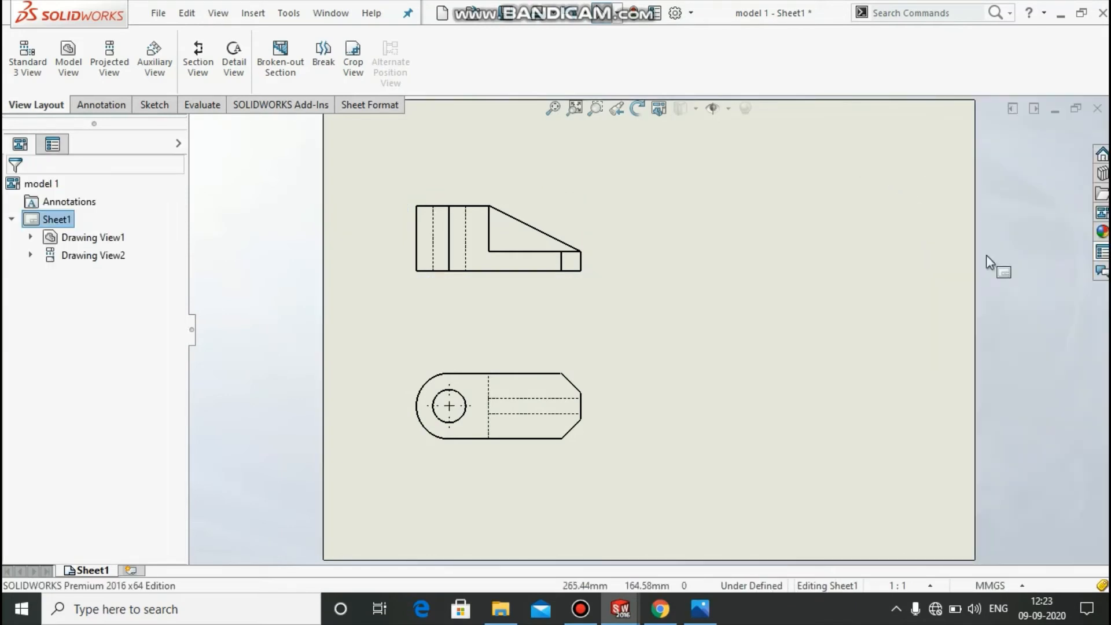
pyautogui.click(96, 71)
pyautogui.click(502, 444)
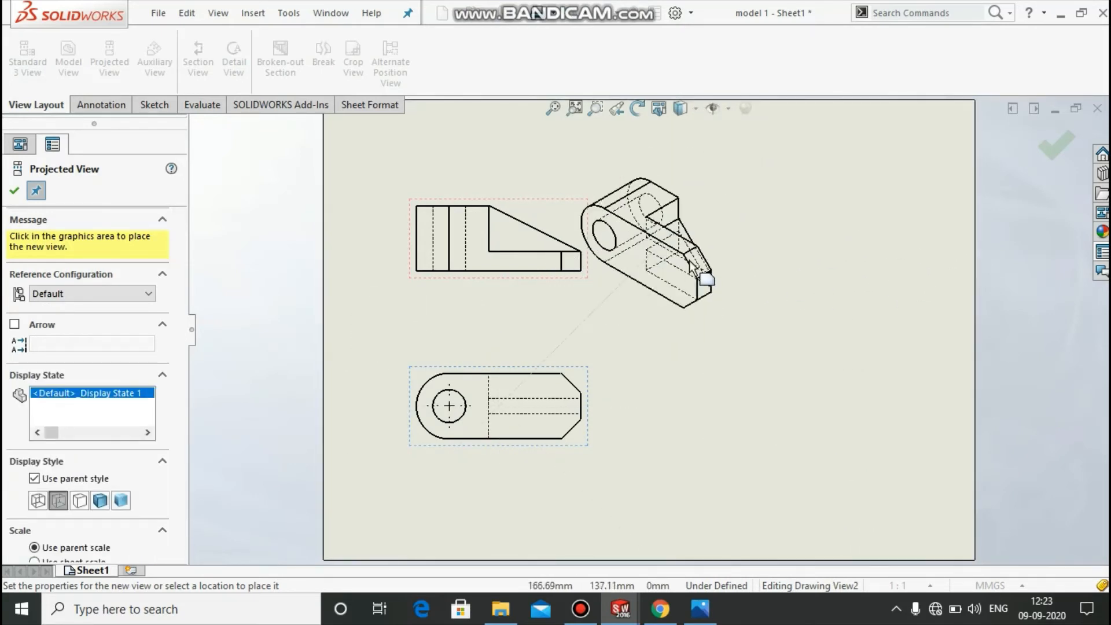
pyautogui.press('Escape')
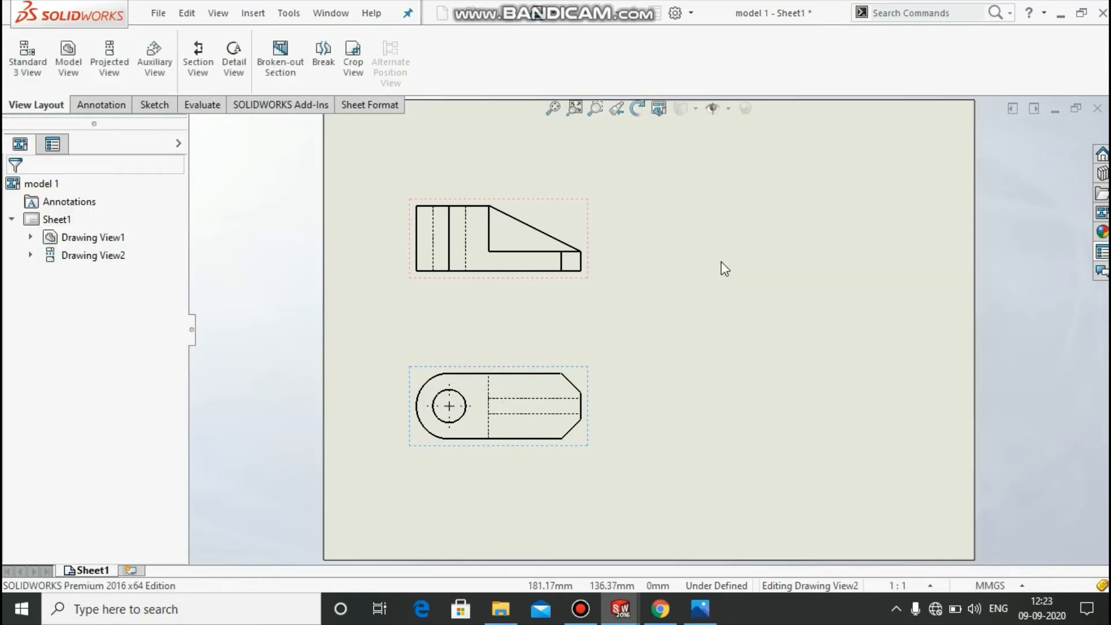
# Project an isometric view from the front view and position it beside the front view, on the side of its sloped rib
pyautogui.click(106, 72)
pyautogui.click(540, 277)
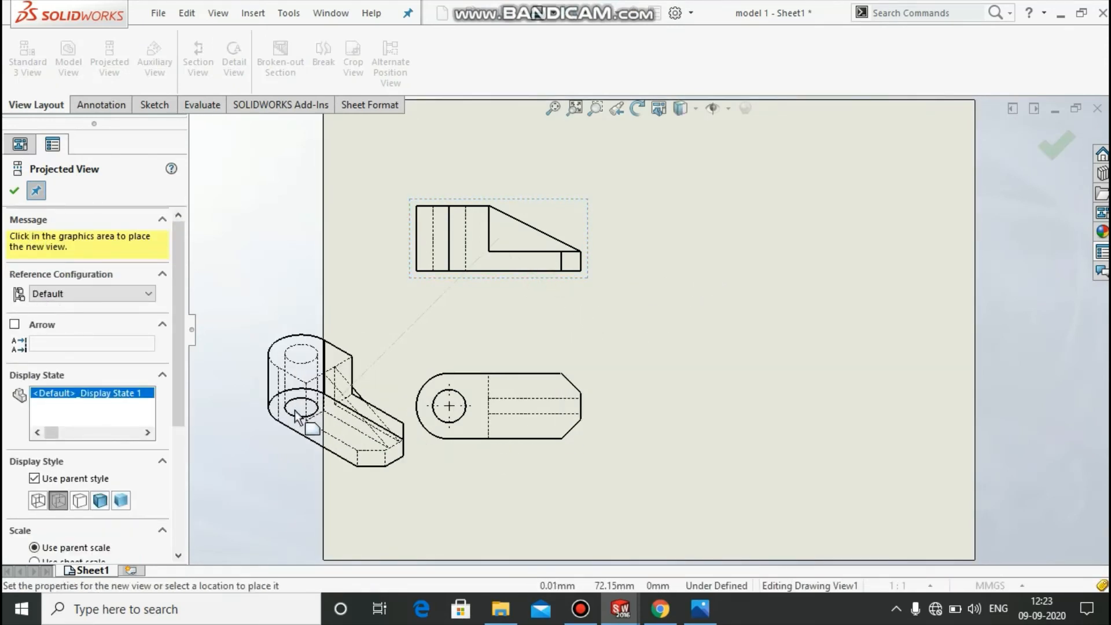
pyautogui.click(294, 410)
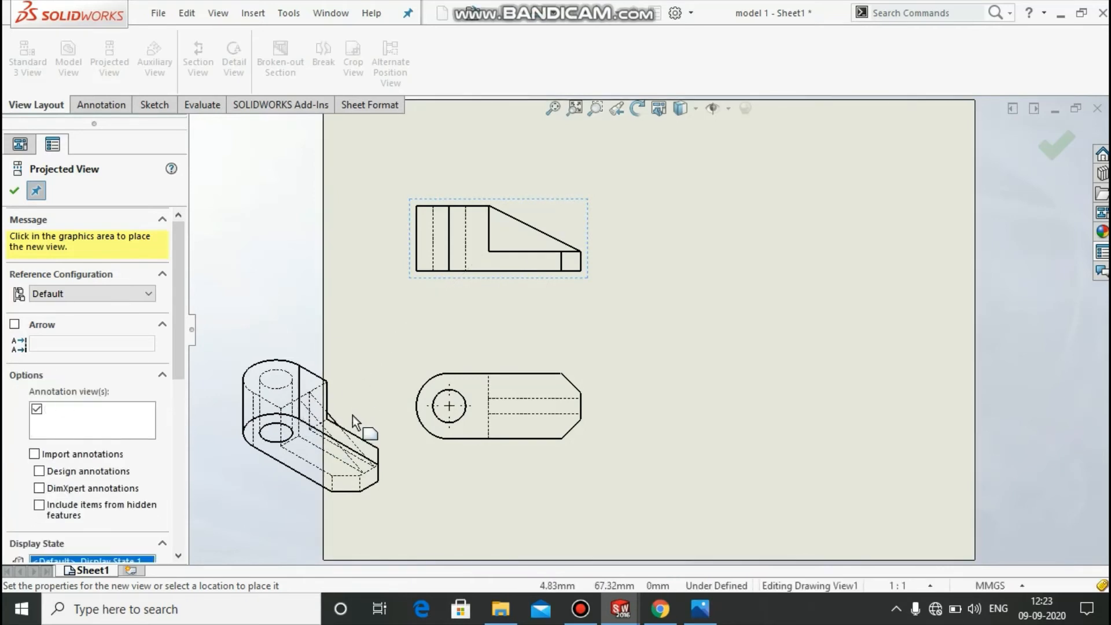
pyautogui.press('Escape')
pyautogui.moveTo(409, 502)
pyautogui.mouseDown()
pyautogui.moveTo(712, 344)
pyautogui.moveTo(845, 328)
pyautogui.mouseUp()
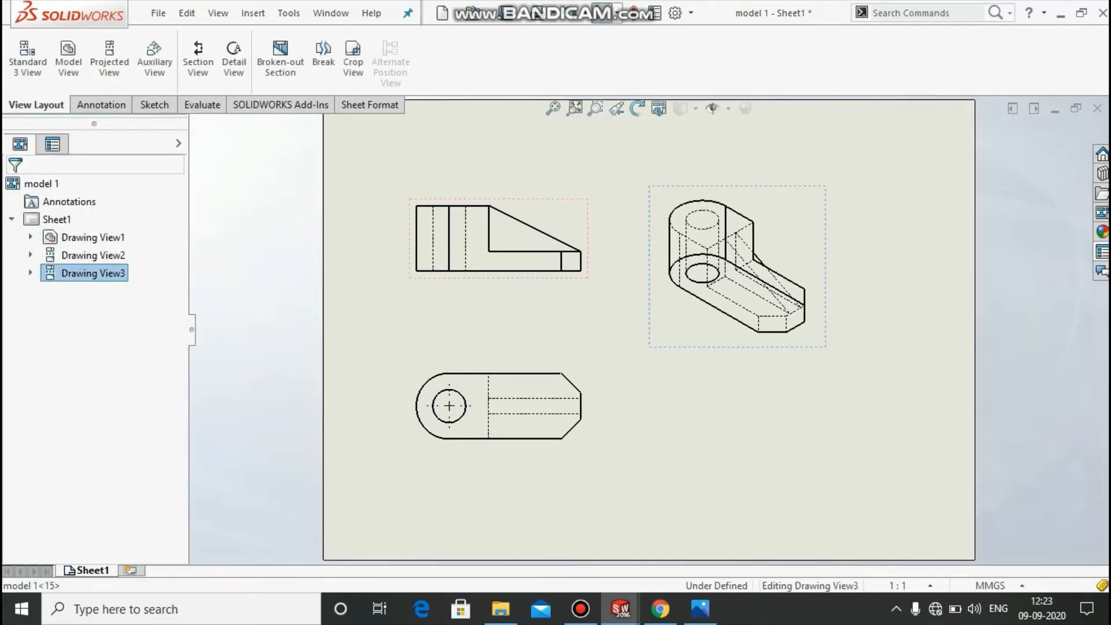
# Try the Hidden Lines Removed, Shaded With Edges and Wireframe display styles on the projected isometric view
pyautogui.click(721, 408)
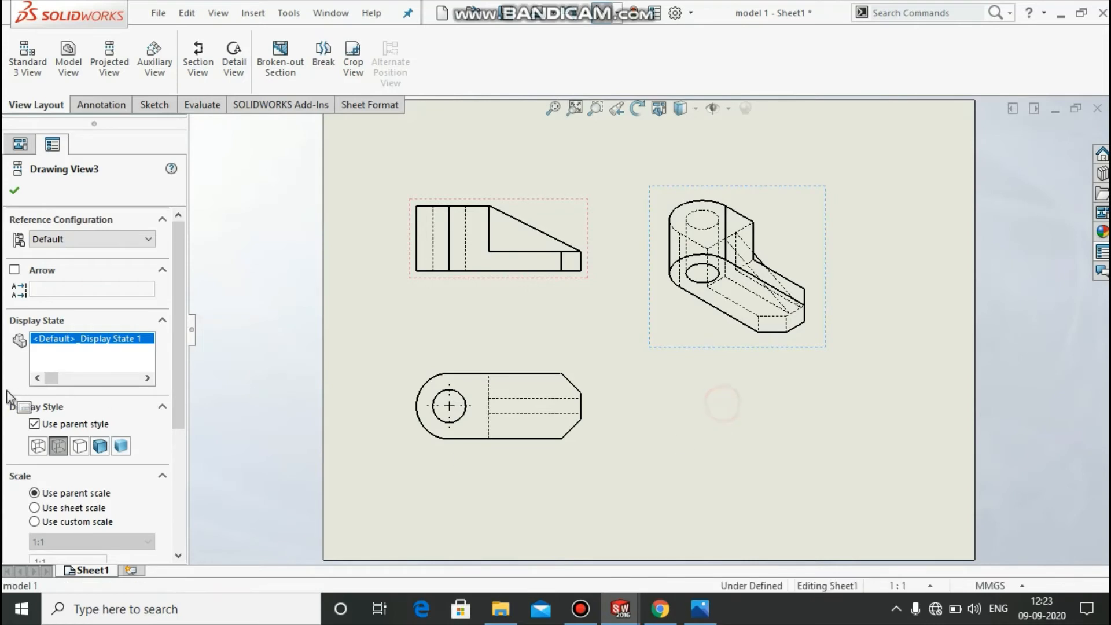
pyautogui.click(692, 311)
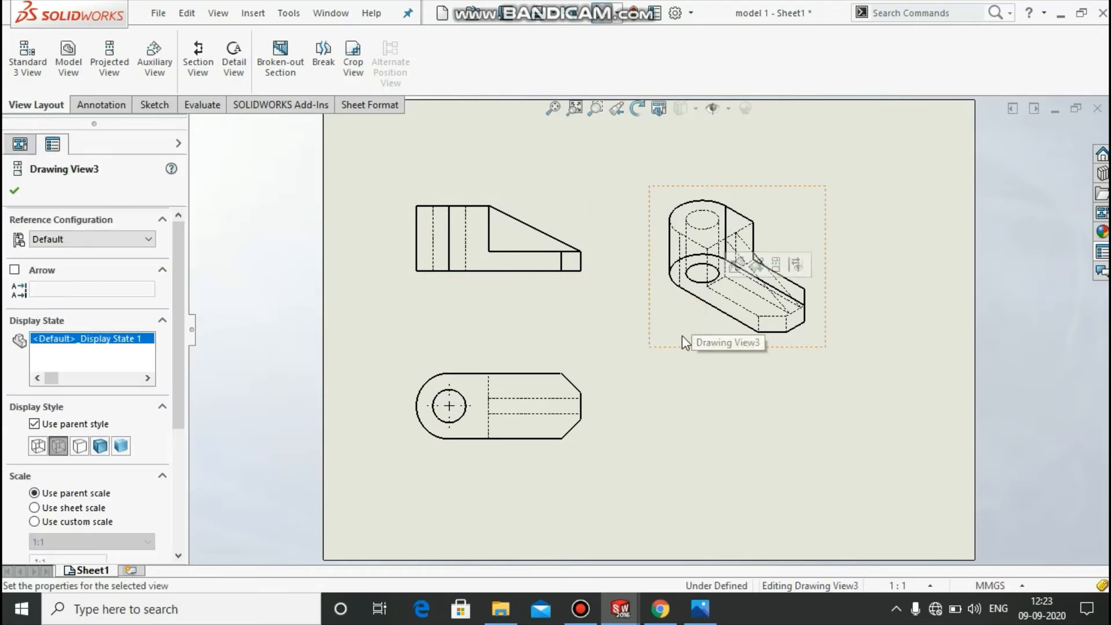
pyautogui.click(38, 446)
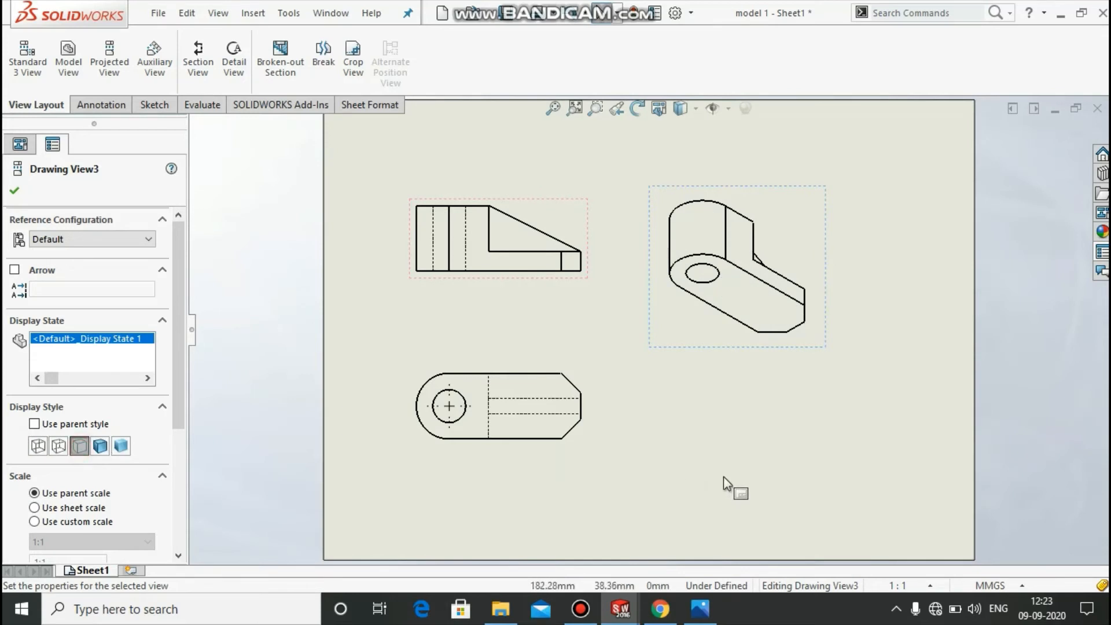
pyautogui.click(98, 446)
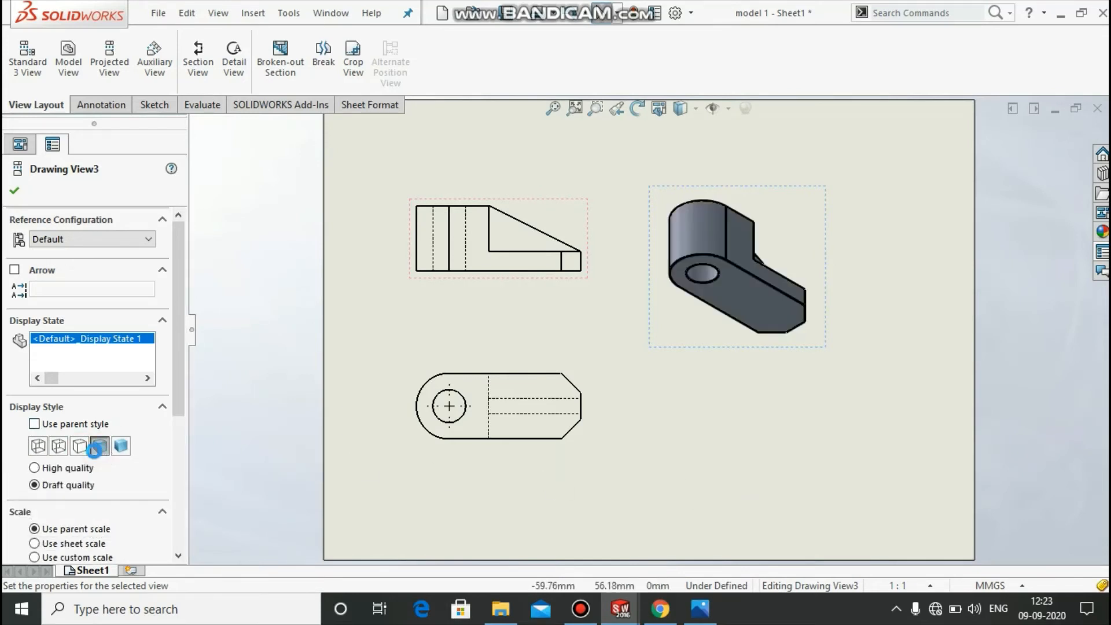
pyautogui.click(42, 447)
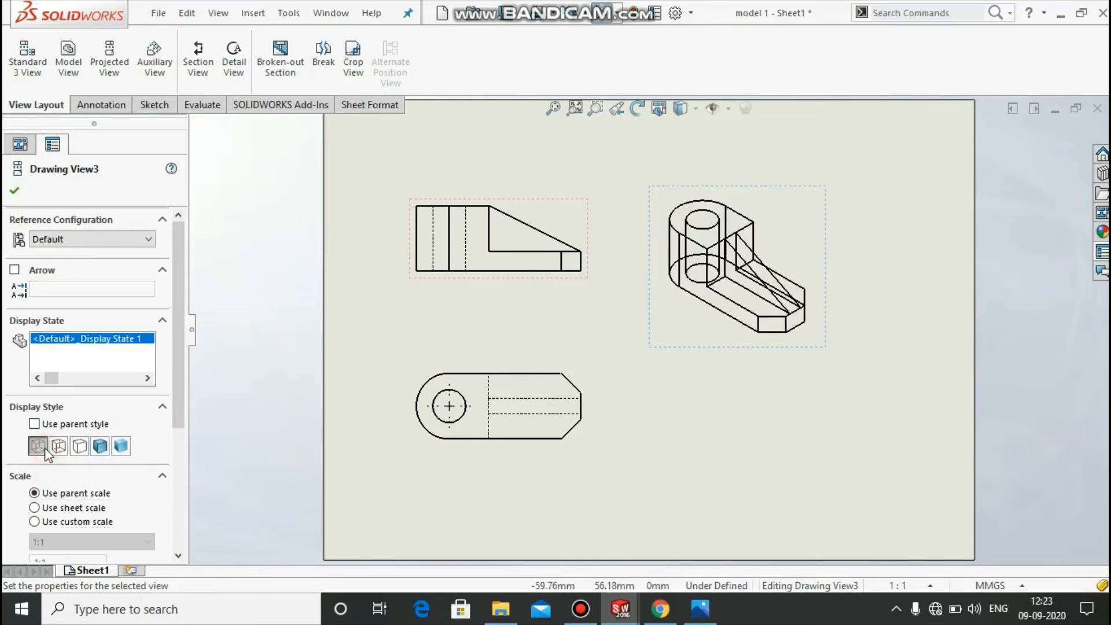
pyautogui.click(748, 407)
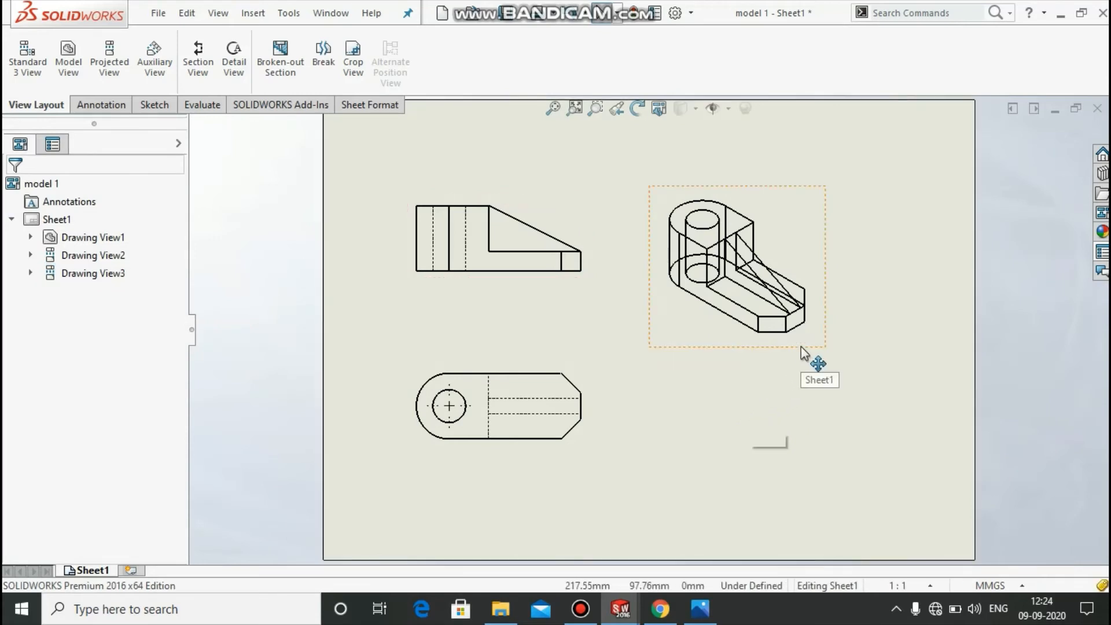
# Delete the projected isometric view beside the front view
pyautogui.press('f')
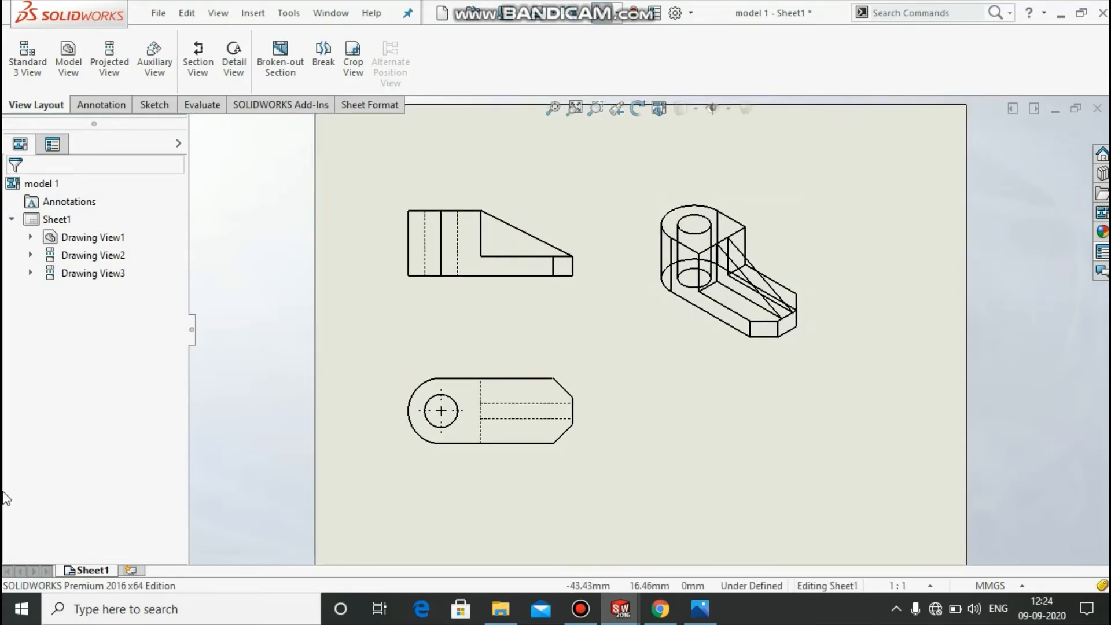
pyautogui.click(331, 368)
pyautogui.press('Delete')
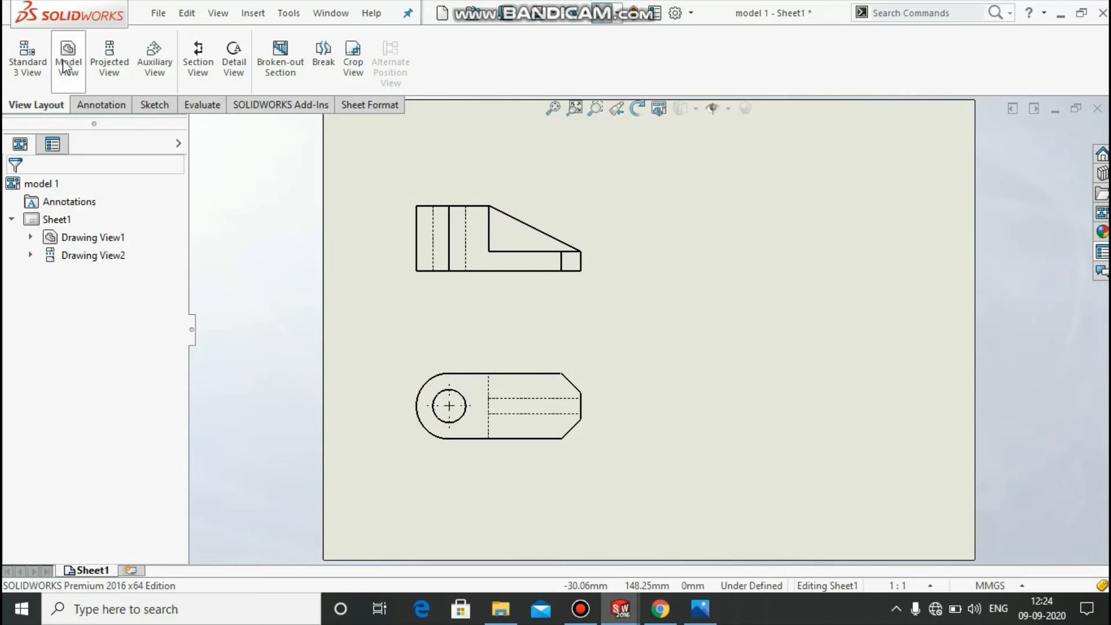
# Place the part's Dimetric view beside the front view and compare it with the Fixture Block image in Photos
pyautogui.click(27, 63)
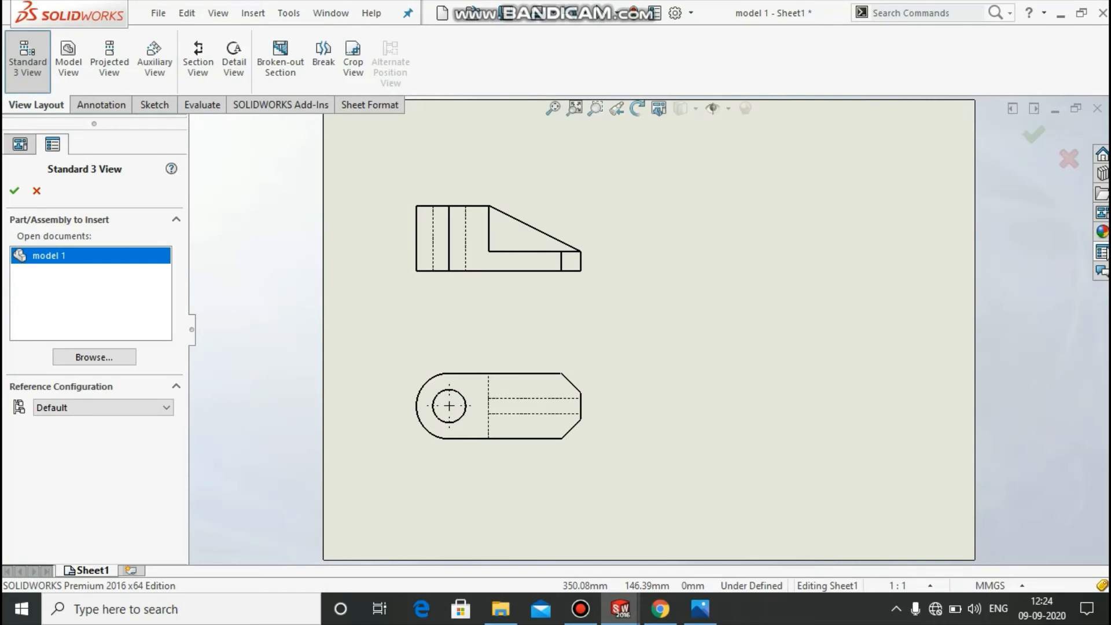
pyautogui.click(1104, 213)
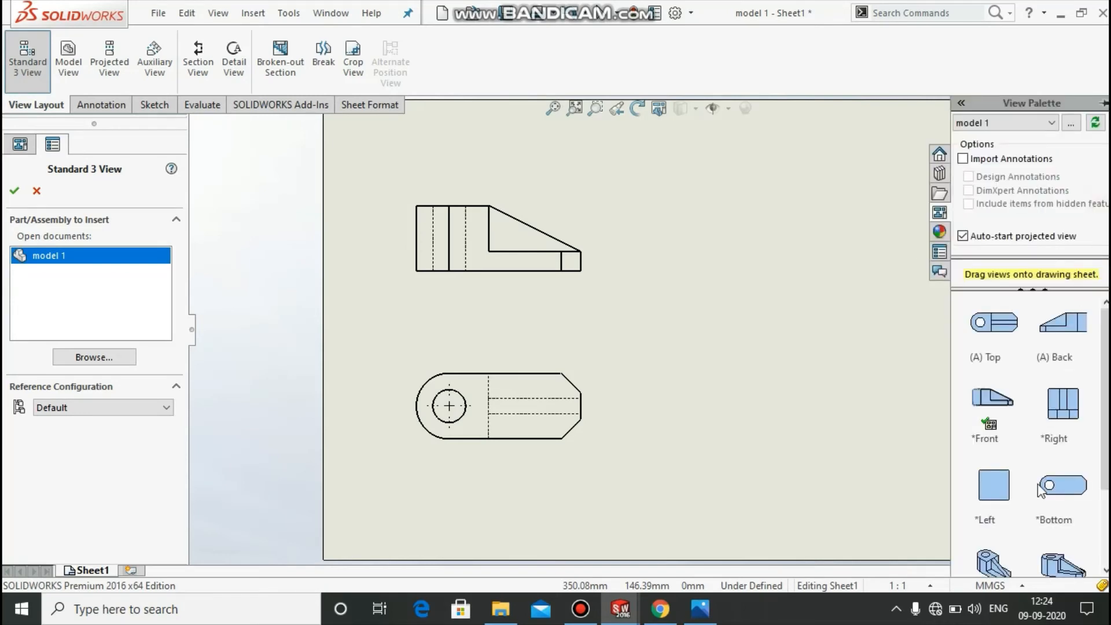
pyautogui.moveTo(1062, 558)
pyautogui.mouseDown()
pyautogui.moveTo(898, 427)
pyautogui.moveTo(828, 307)
pyautogui.moveTo(772, 270)
pyautogui.mouseUp()
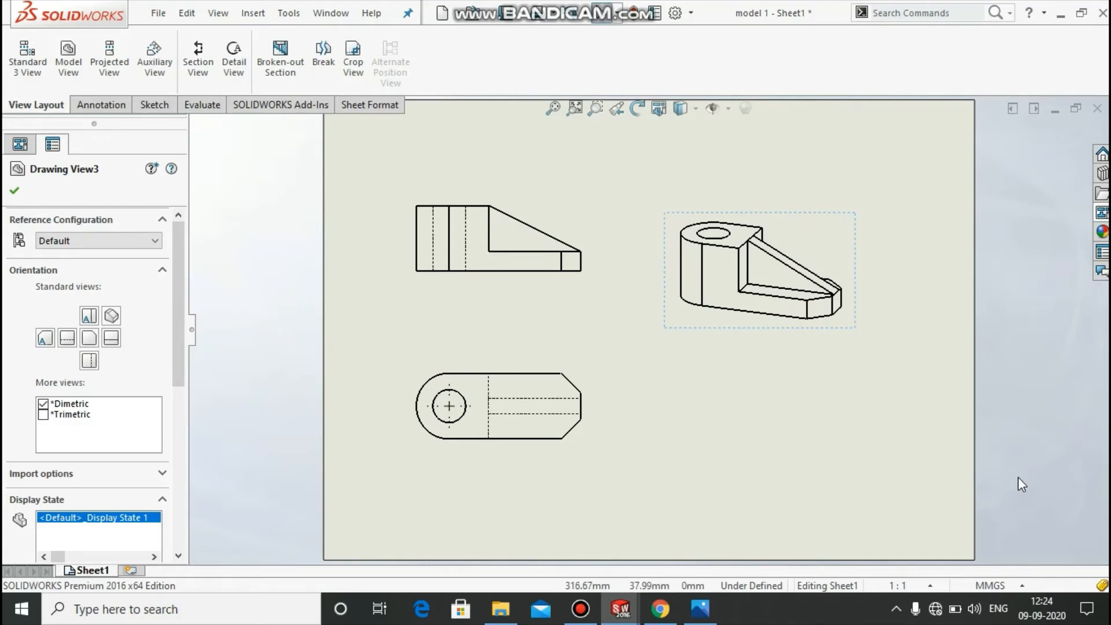
pyautogui.hotkey('alt', 'Tab')
pyautogui.hotkey('alt', 'Tab')
pyautogui.hotkey('alt', 'Tab')
pyautogui.hotkey('alt', 'Tab')
pyautogui.hotkey('alt', 'Tab')
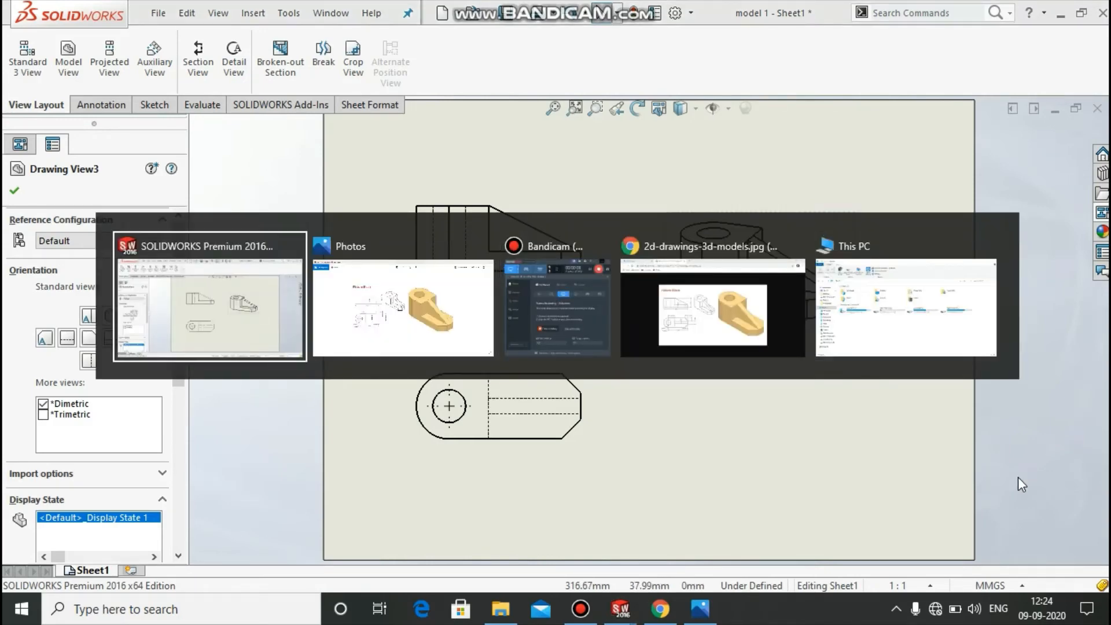
pyautogui.hotkey('alt', 'Tab')
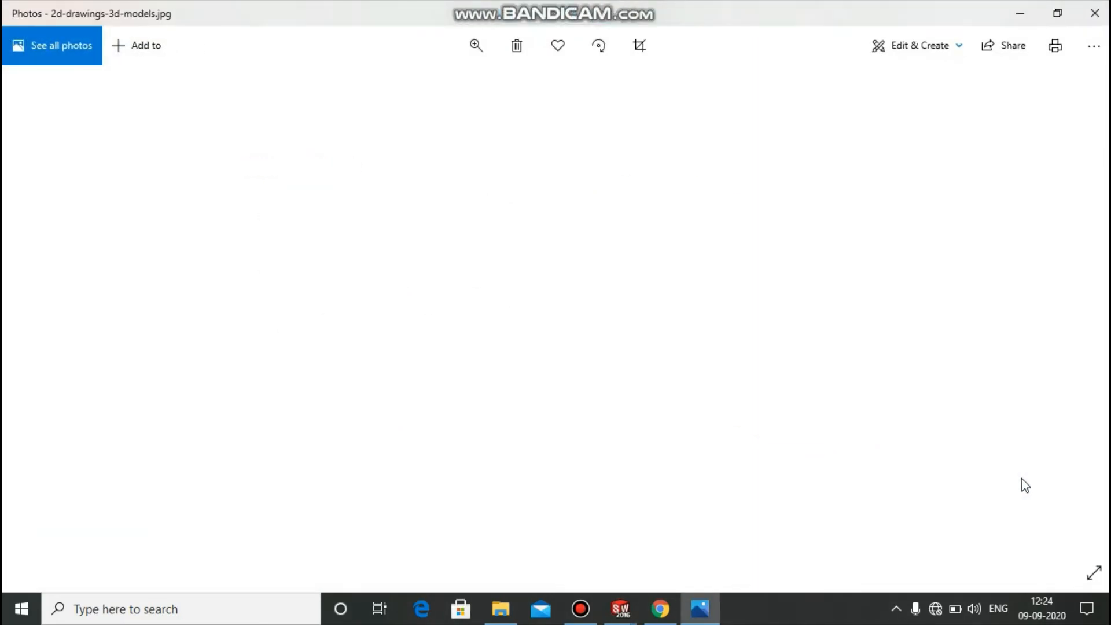
pyautogui.hotkey('alt', 'Tab')
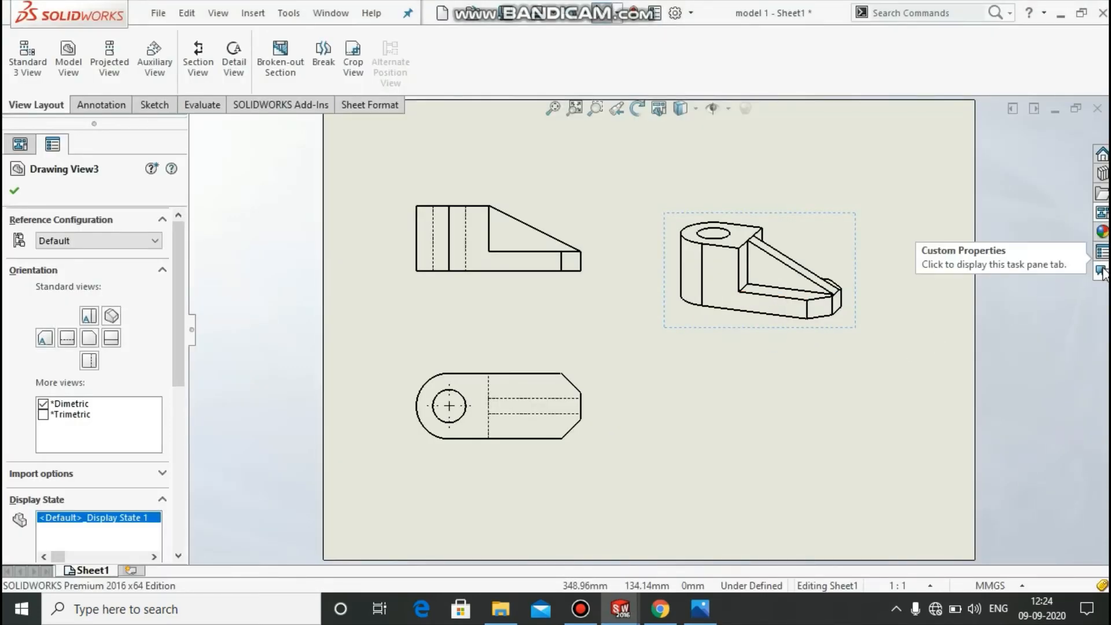
# Place the part's Isometric view on the sheet below the dimetric view
pyautogui.click(1103, 213)
pyautogui.scroll(-3, 1105, 438)
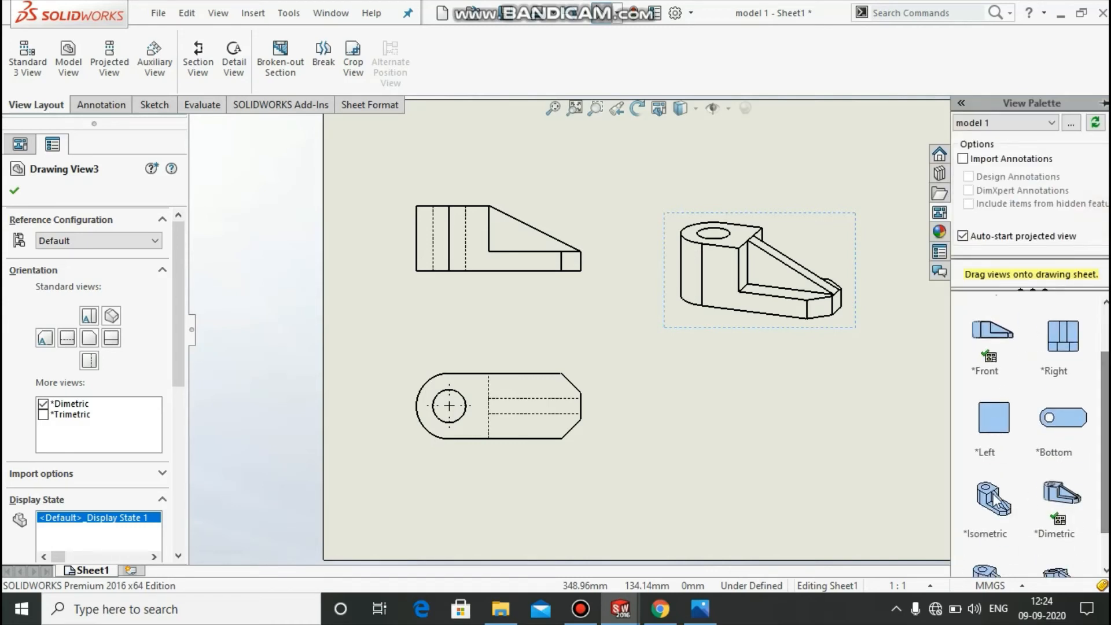
pyautogui.moveTo(994, 497)
pyautogui.mouseDown()
pyautogui.moveTo(800, 449)
pyautogui.moveTo(793, 432)
pyautogui.mouseUp()
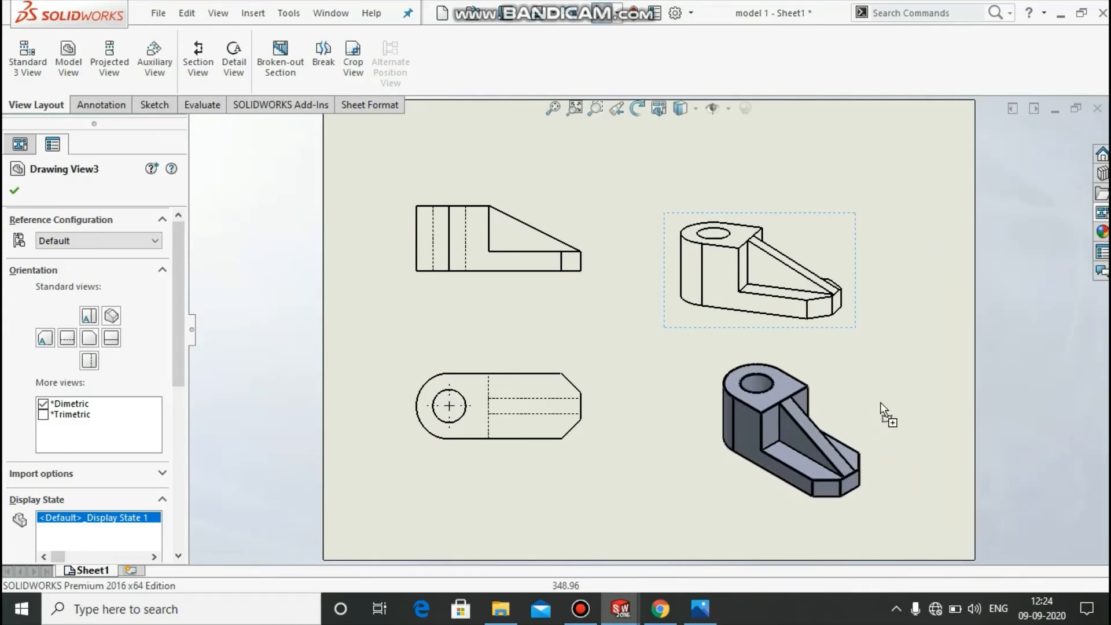
# Delete the dimetric view, leaving the isometric view on the sheet
pyautogui.click(855, 306)
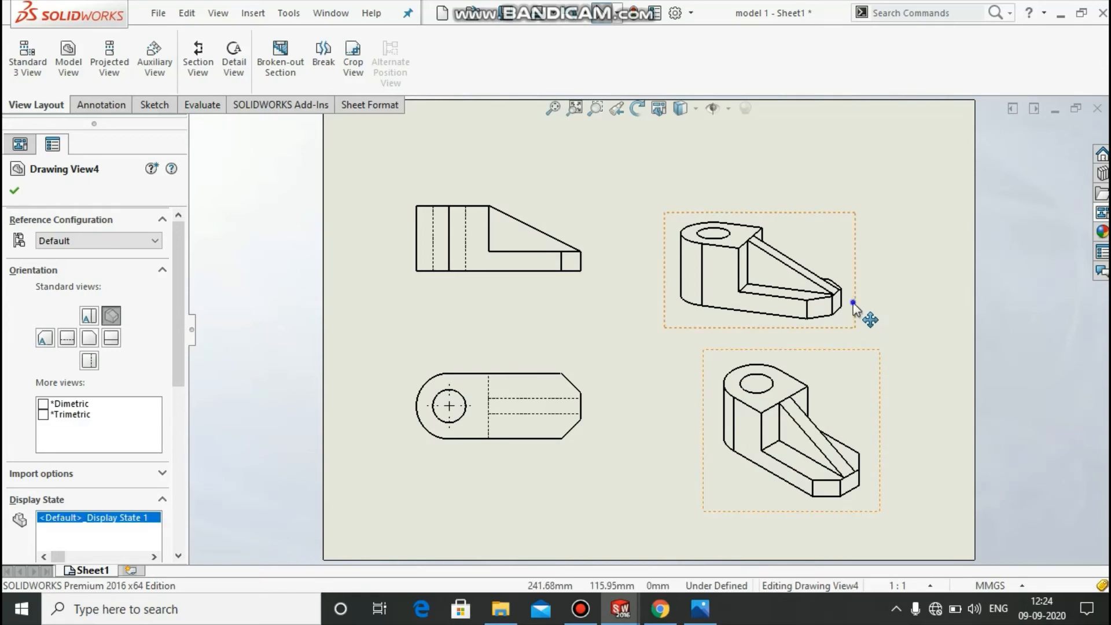
pyautogui.rightClick(854, 304)
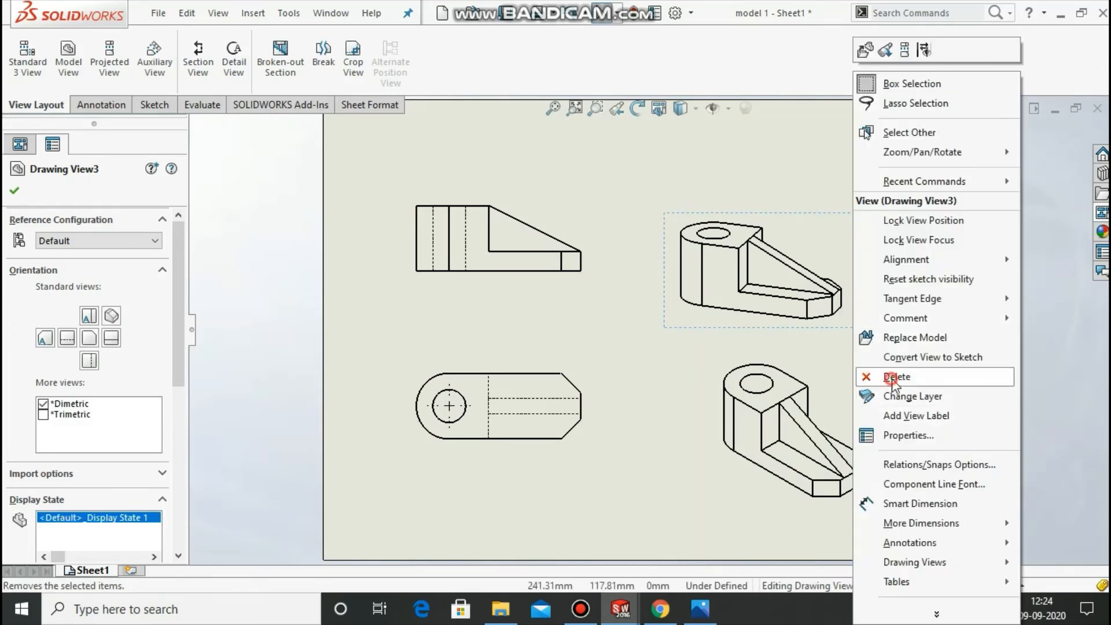
pyautogui.click(896, 376)
pyautogui.click(650, 252)
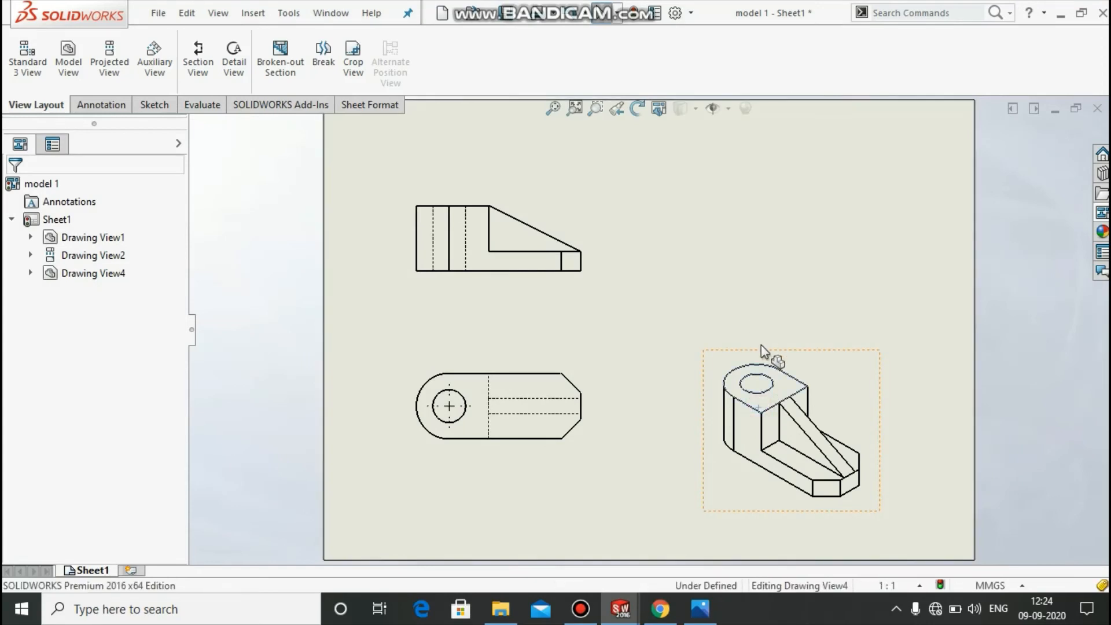
# Move the isometric view up beside the front view and shift the front view slightly upward
pyautogui.moveTo(762, 345)
pyautogui.mouseDown()
pyautogui.moveTo(759, 180)
pyautogui.moveTo(770, 172)
pyautogui.mouseUp()
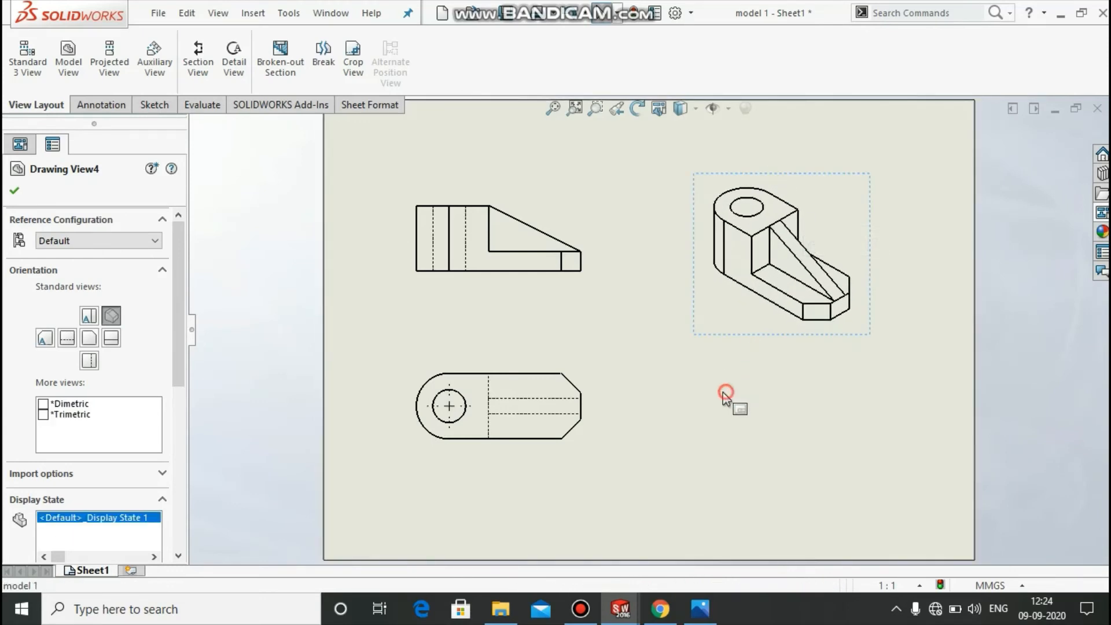
pyautogui.click(444, 261)
pyautogui.click(489, 284)
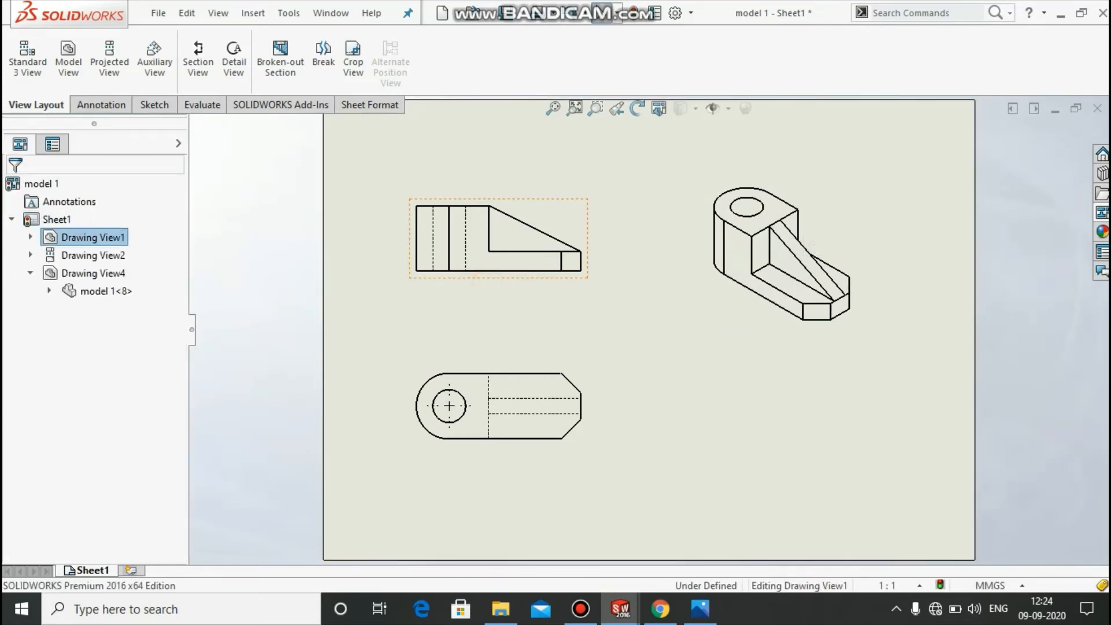
pyautogui.click(509, 286)
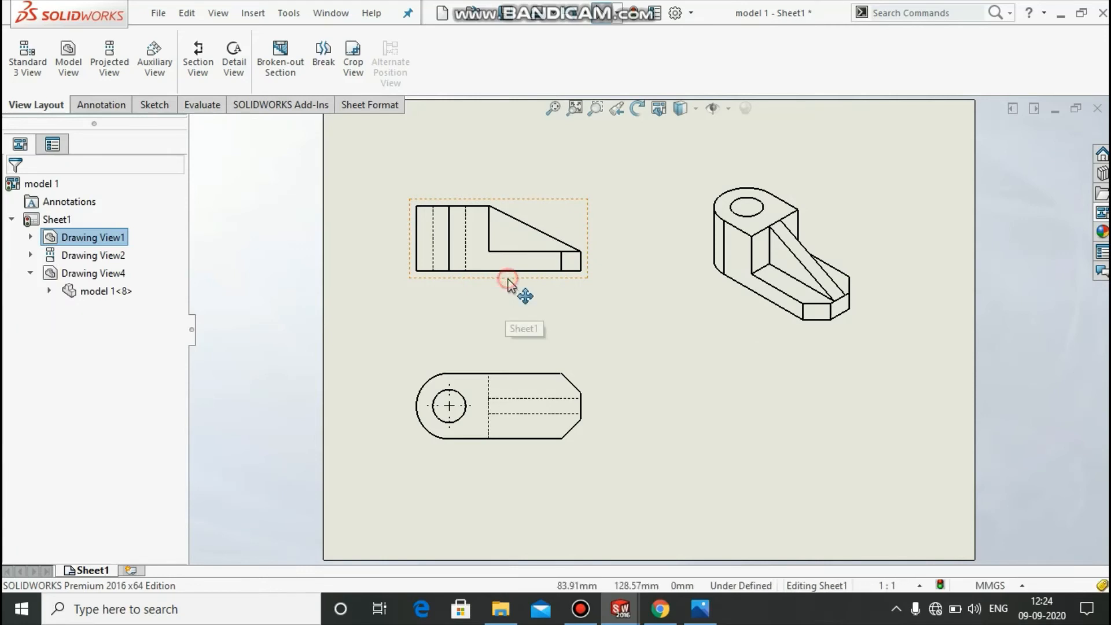
pyautogui.moveTo(508, 283)
pyautogui.mouseDown()
pyautogui.moveTo(509, 311)
pyautogui.moveTo(503, 270)
pyautogui.moveTo(532, 261)
pyautogui.moveTo(501, 316)
pyautogui.moveTo(514, 276)
pyautogui.mouseUp()
pyautogui.click(517, 227)
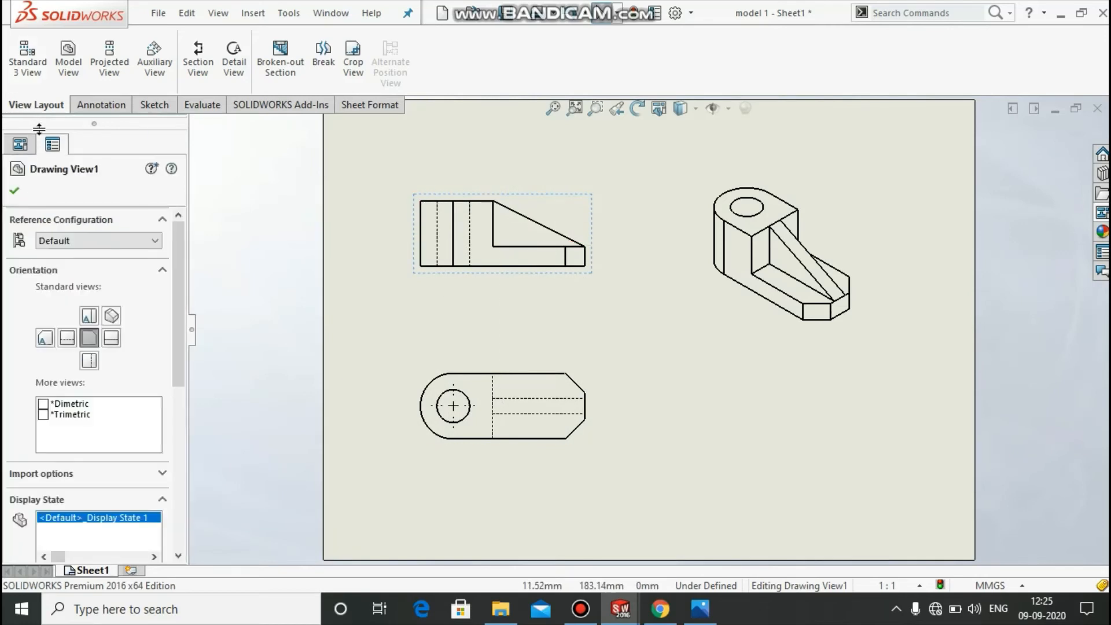
# Add a Smart Dimension for the hole's diameter in the projected view, with its text beside the rounded end
pyautogui.click(88, 106)
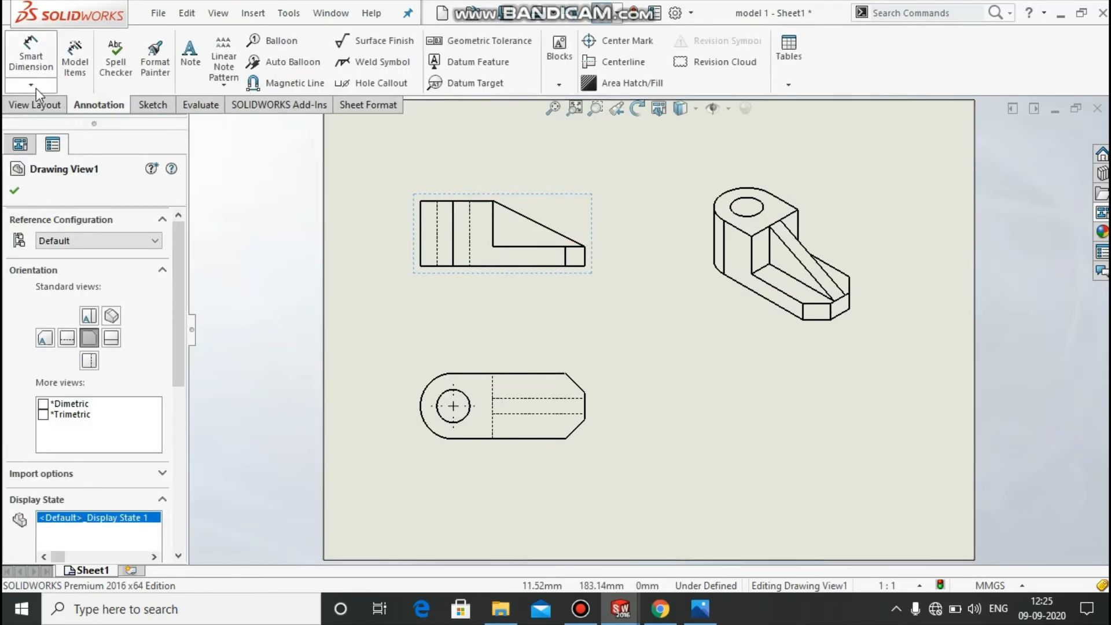
pyautogui.click(42, 58)
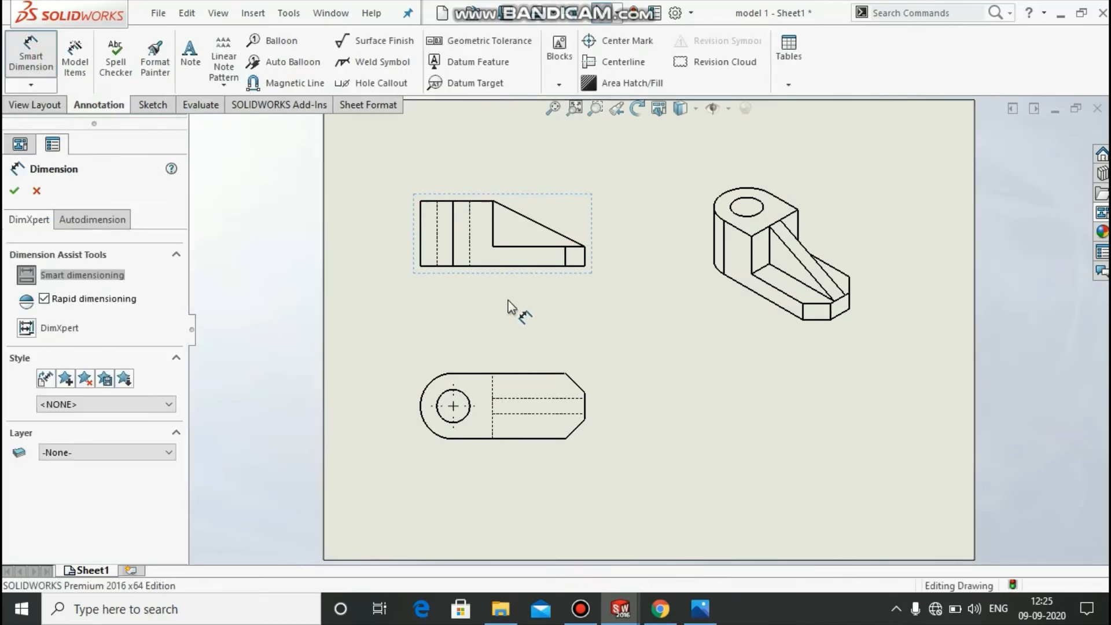
pyautogui.click(495, 265)
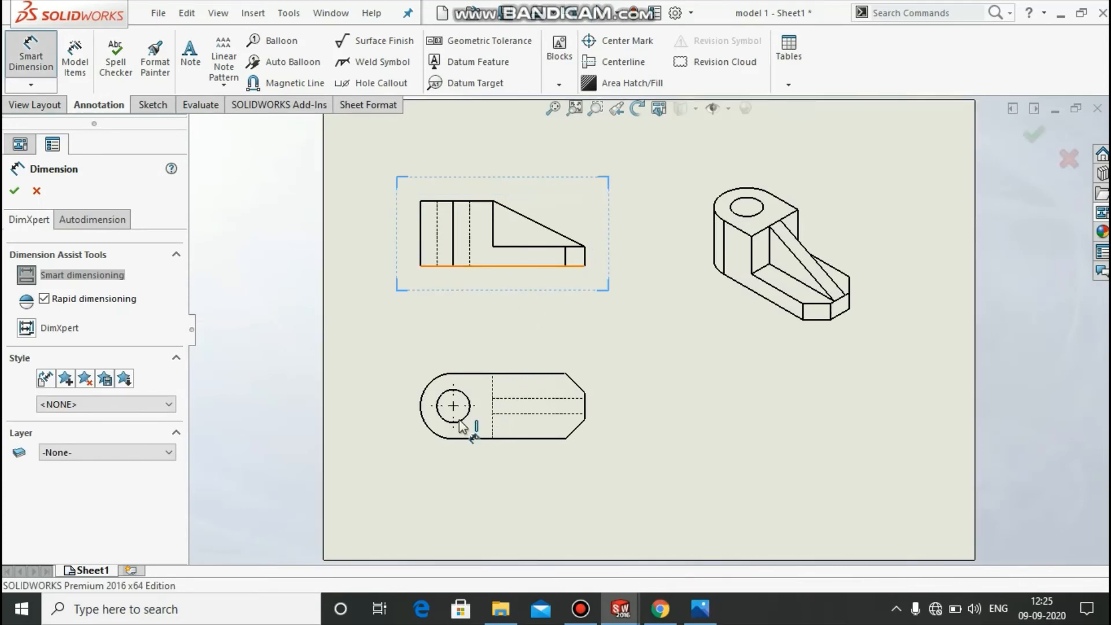
pyautogui.click(460, 421)
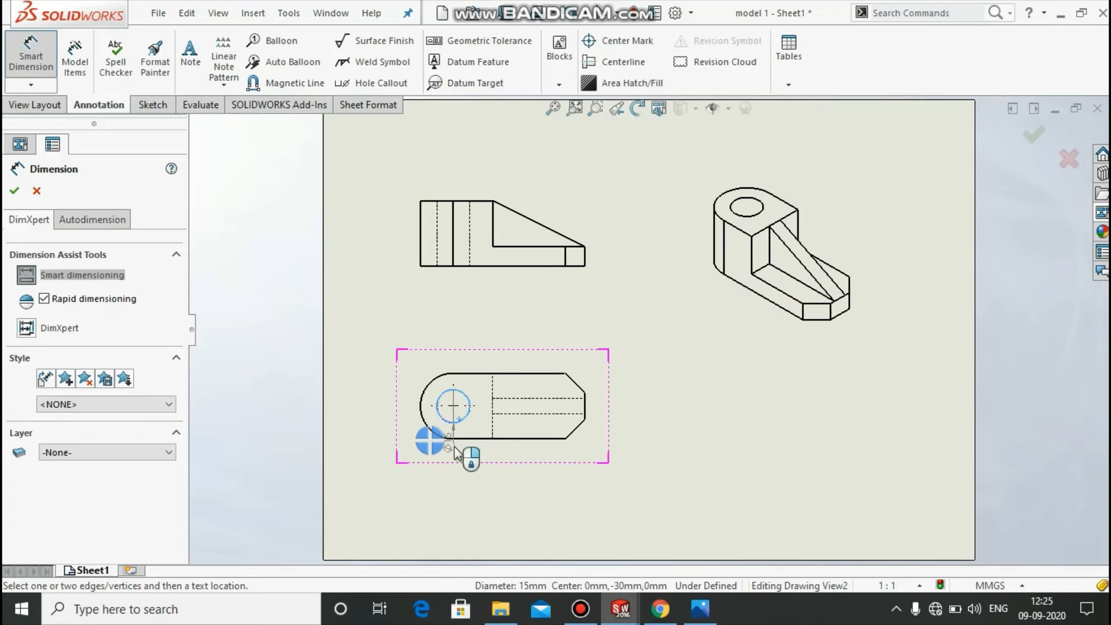
pyautogui.click(376, 424)
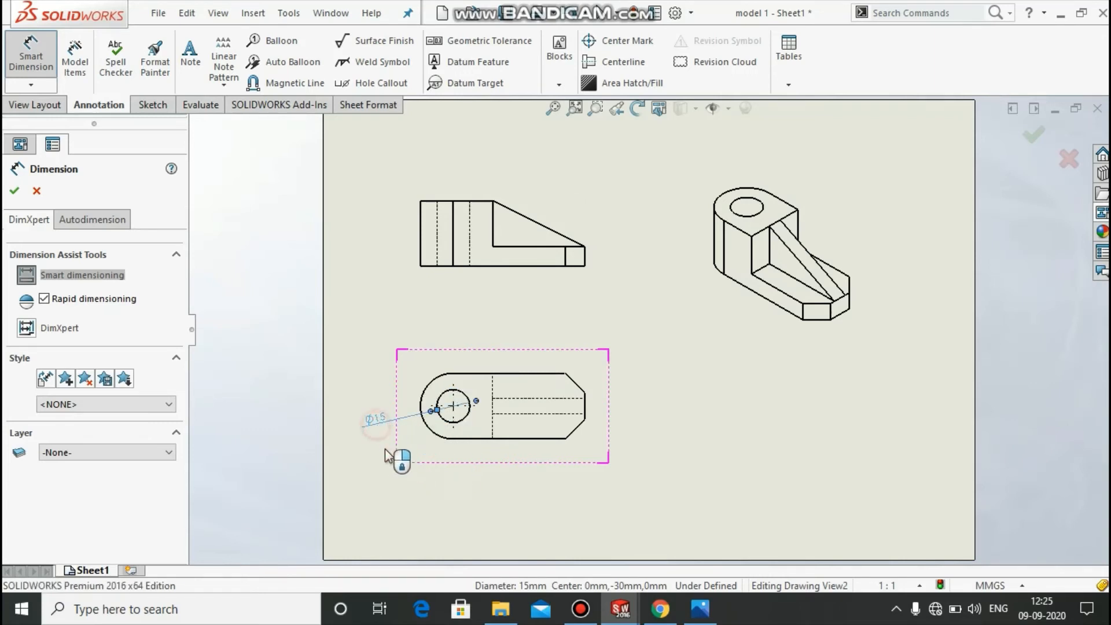
# Dimension the radius of the rounded end in the projected view, placing its text just below the hole diameter dimension
pyautogui.click(438, 437)
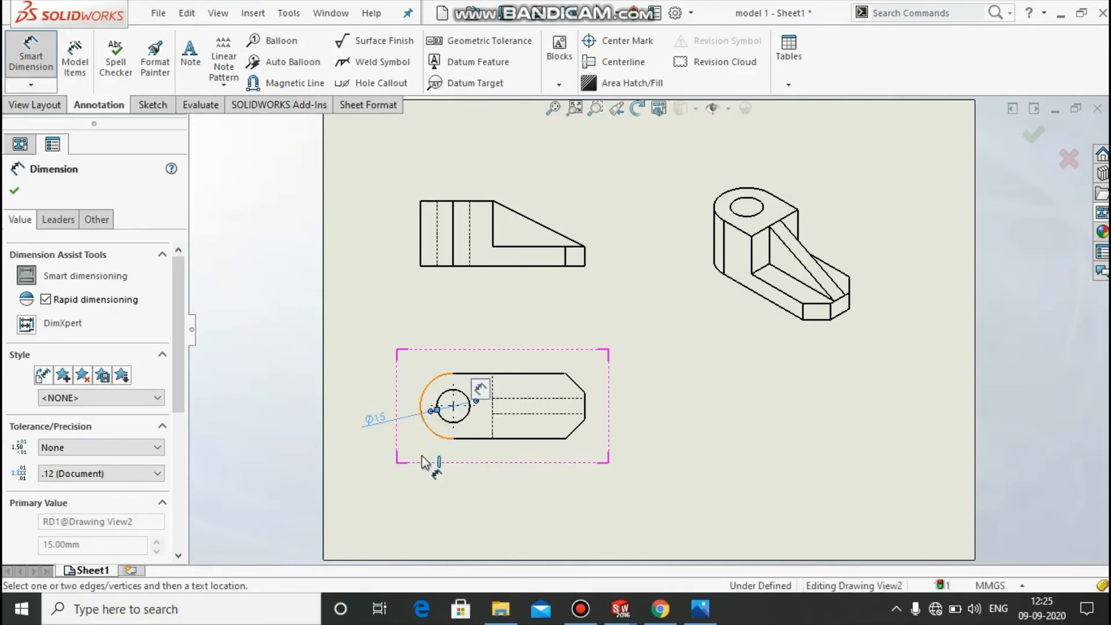
pyautogui.click(438, 488)
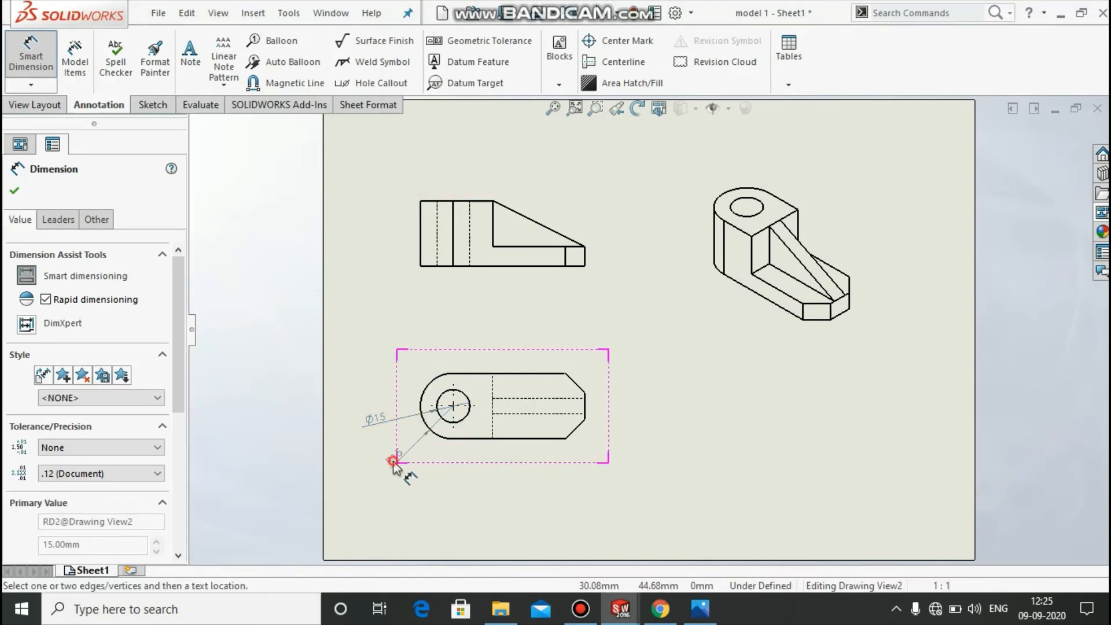
pyautogui.click(390, 445)
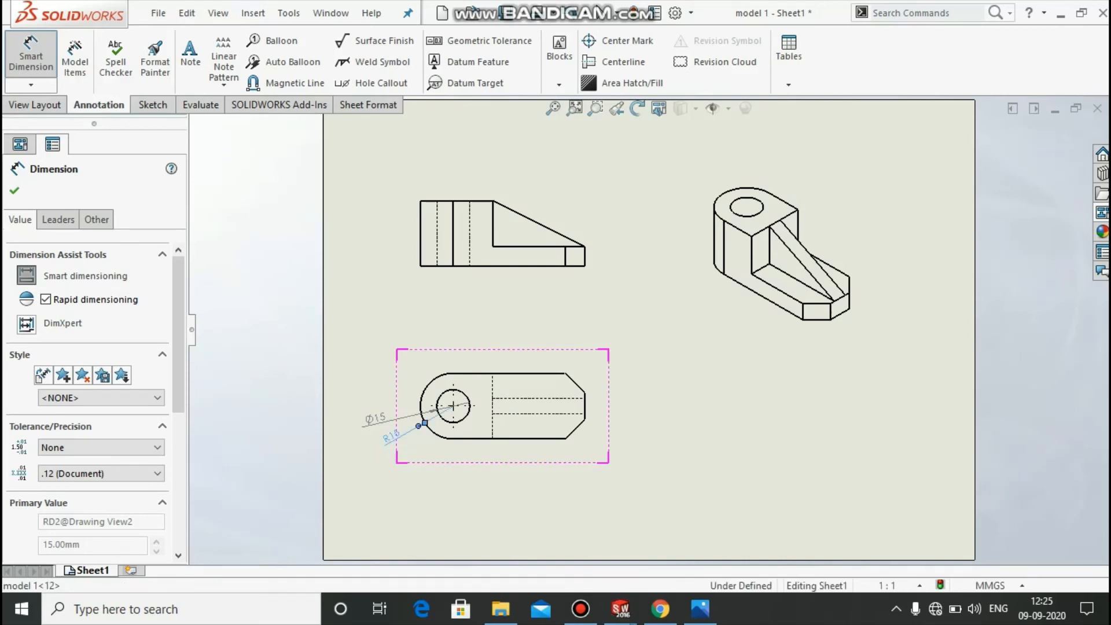
pyautogui.click(499, 225)
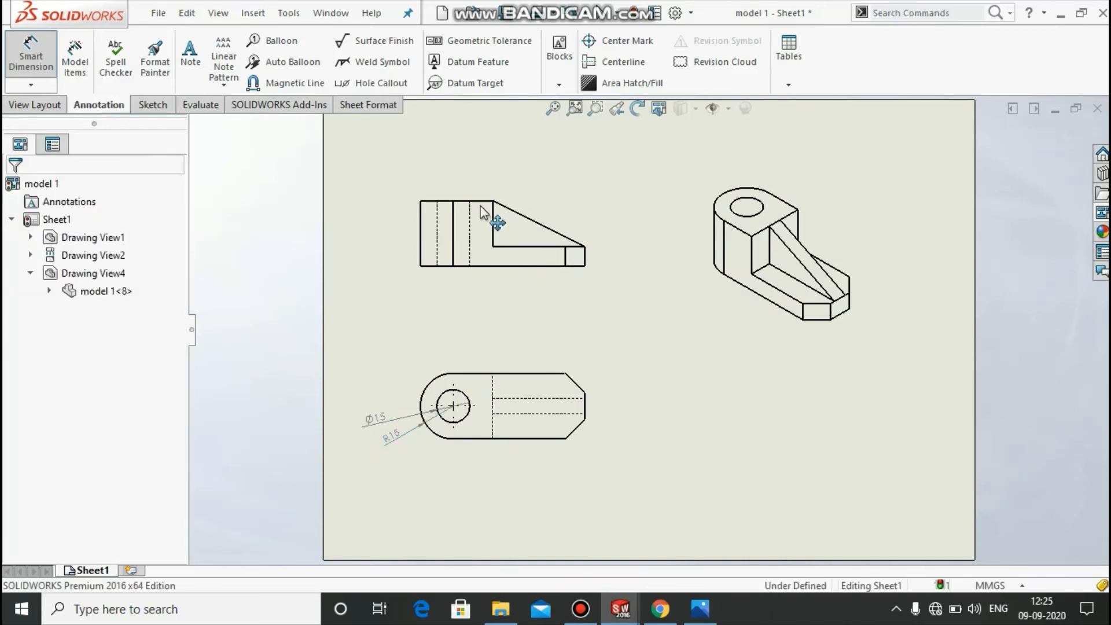
pyautogui.click(660, 358)
# Check the remaining dimensions in the Fixture Block image in Photos, then return to SolidWorks
pyautogui.press('Return')
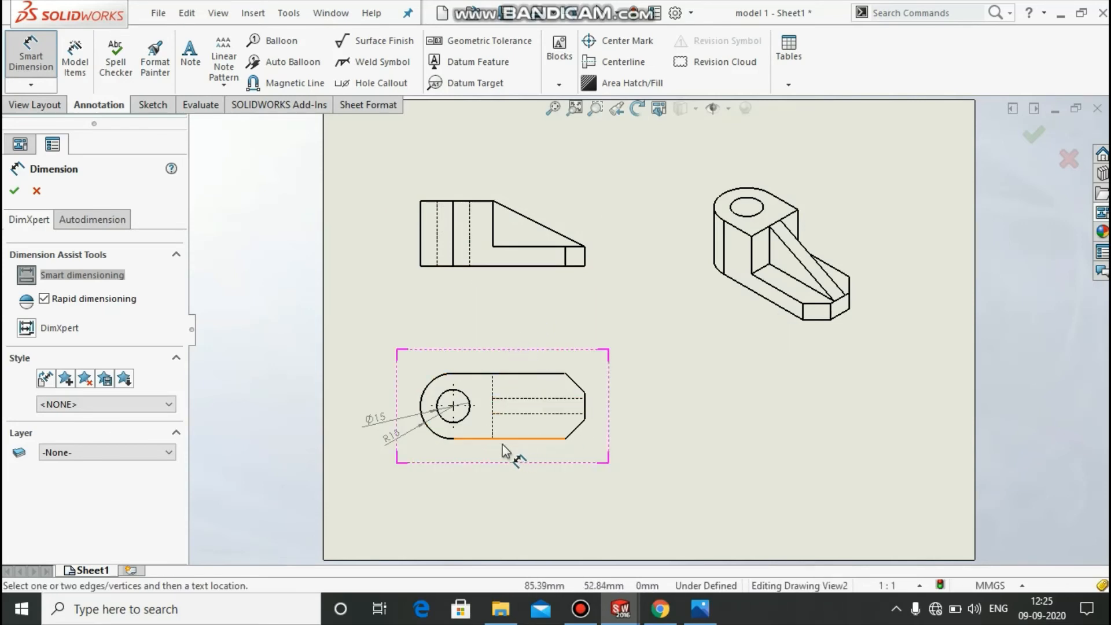
pyautogui.click(700, 609)
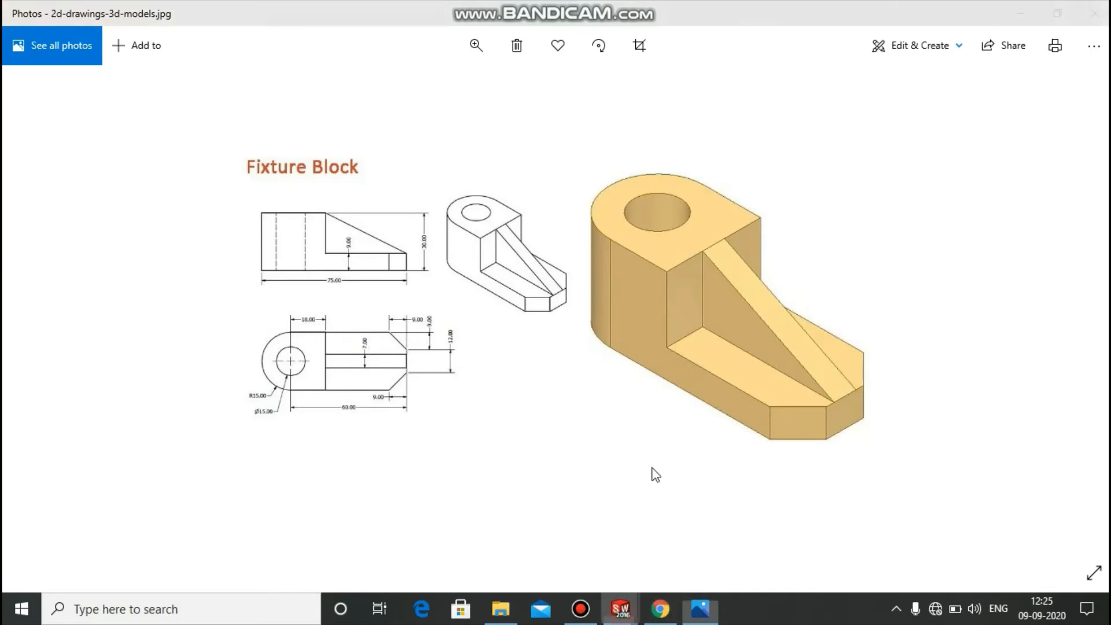
pyautogui.moveTo(620, 609)
pyautogui.click(591, 546)
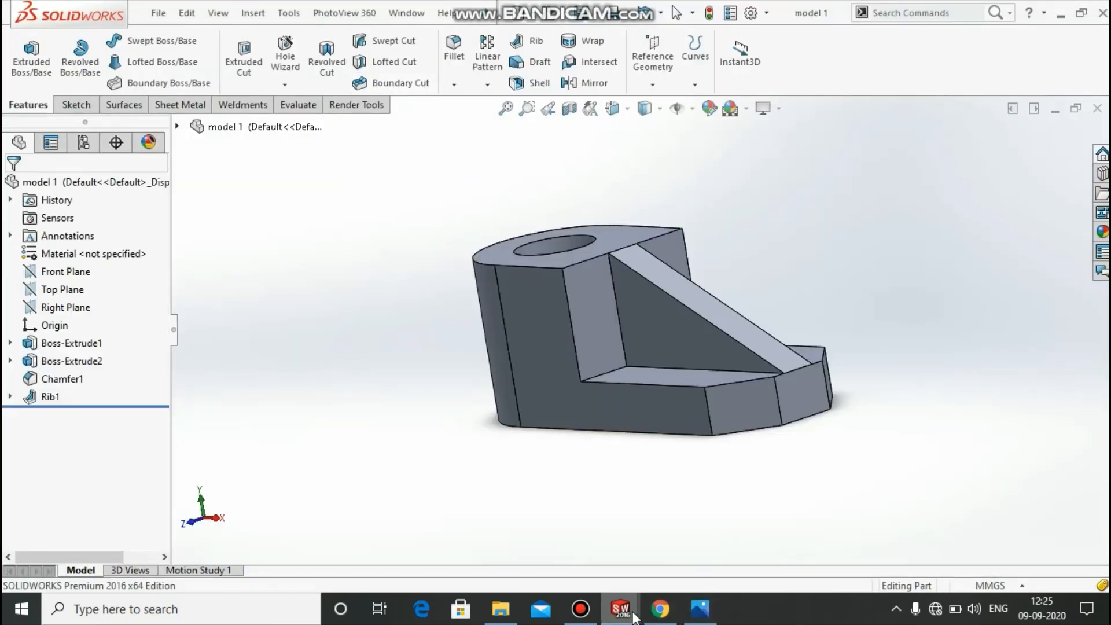
# Switch to the drawing and dimension the distance from the hole's centre to the flat end, placing it below the projected view
pyautogui.moveTo(621, 609)
pyautogui.click(660, 529)
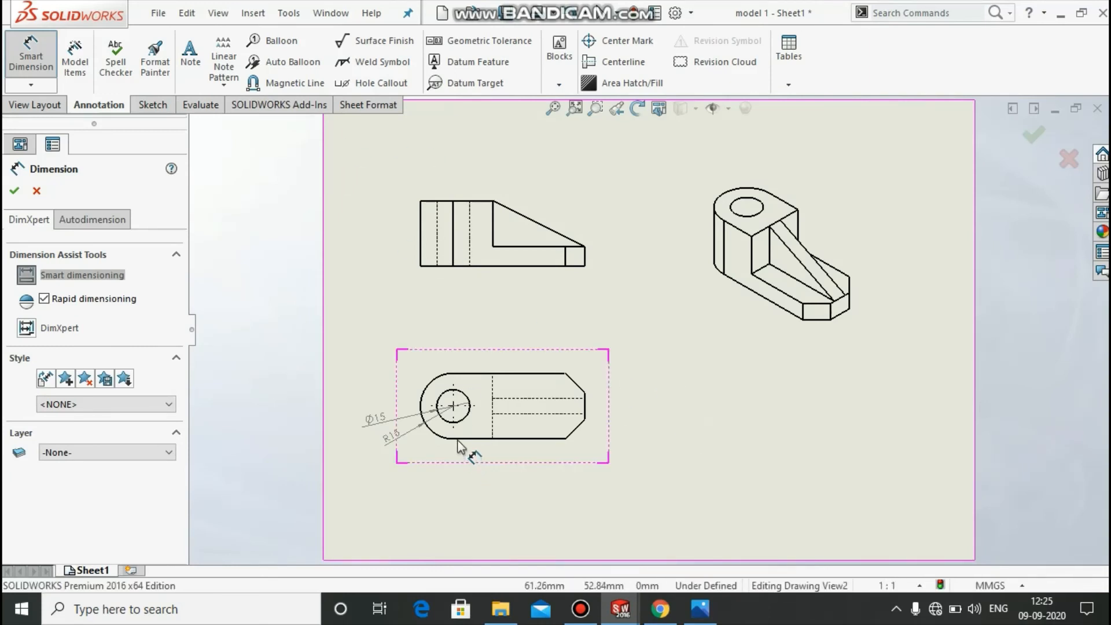
pyautogui.click(582, 413)
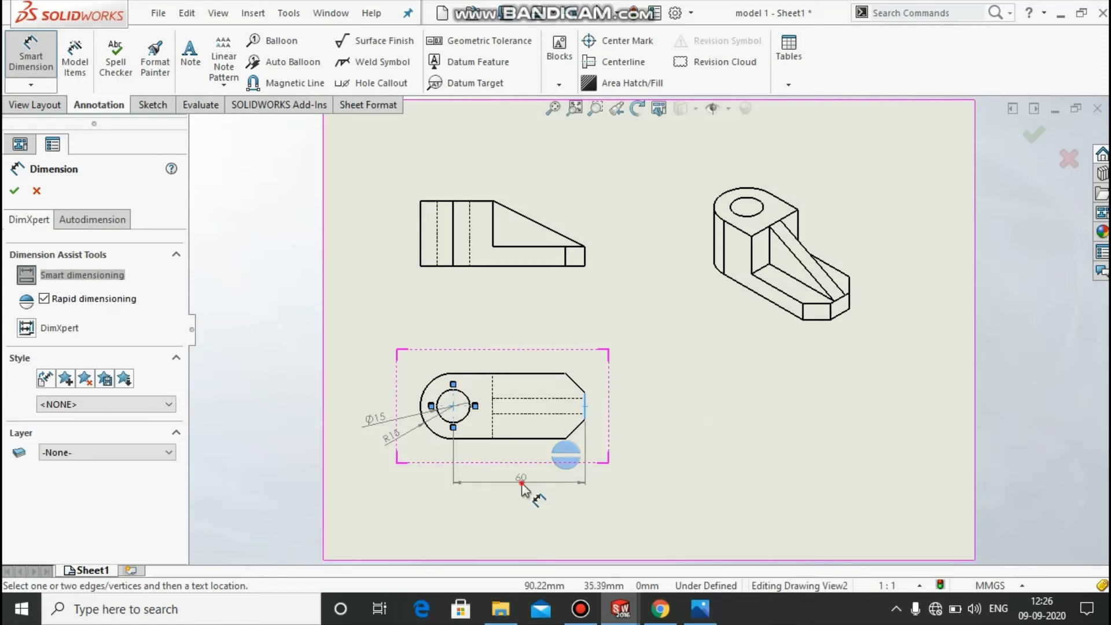
pyautogui.click(522, 489)
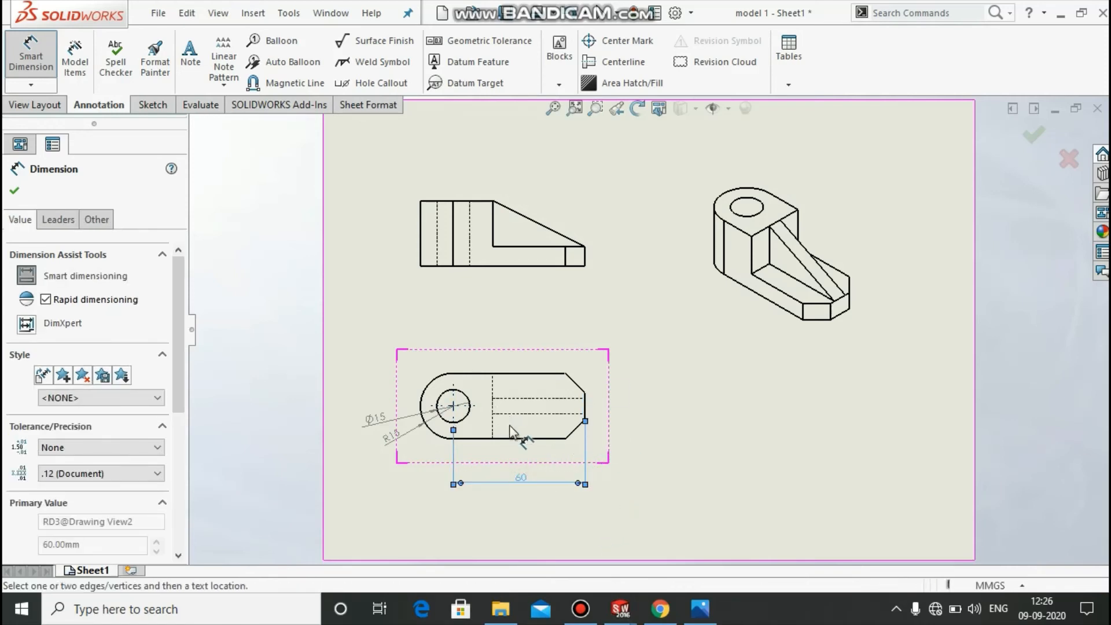
# Dimension the distance from the hole's centre to the hidden vertical line, placing it above the projected view
pyautogui.click(455, 404)
pyautogui.click(495, 394)
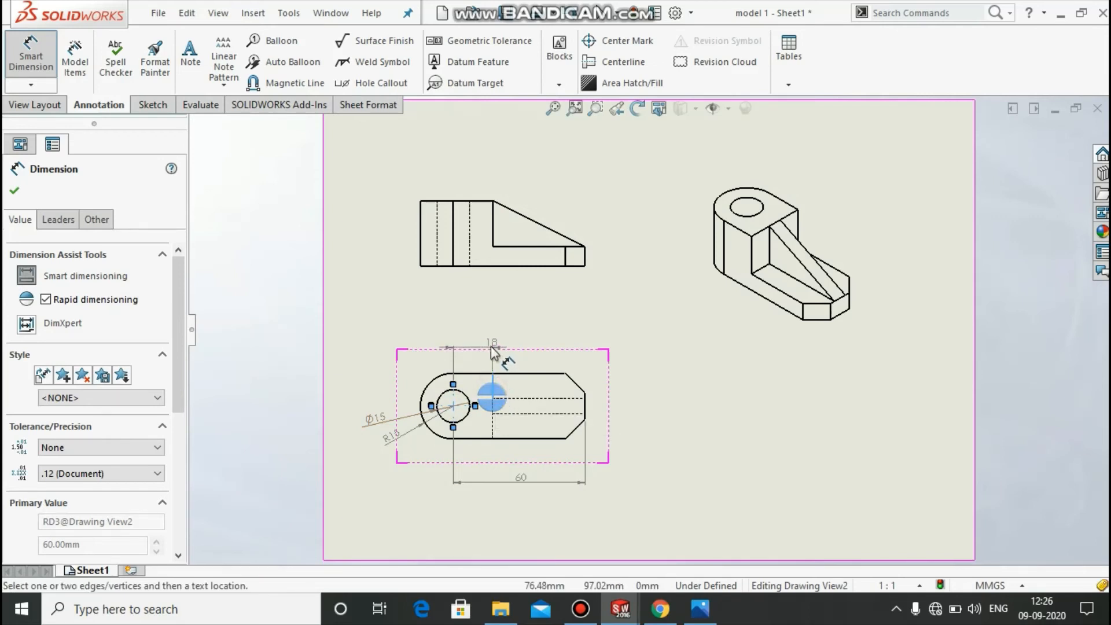
pyautogui.click(474, 354)
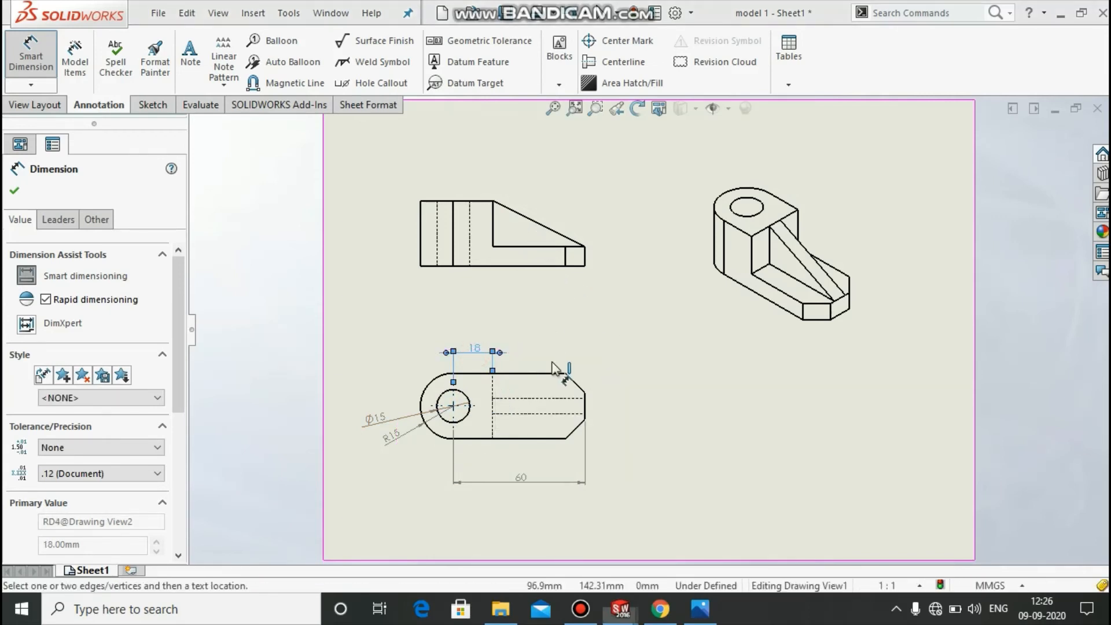
# Dimension the rib's thickness in the projected view and move the dimension from outside the flat end to inside the rib
pyautogui.click(535, 413)
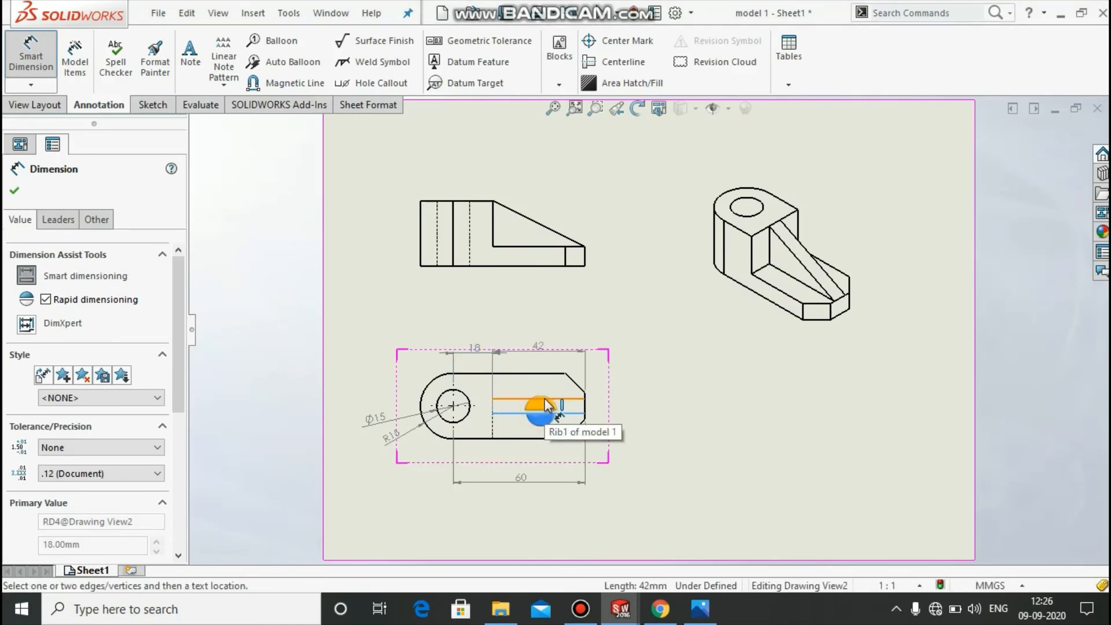
pyautogui.click(539, 398)
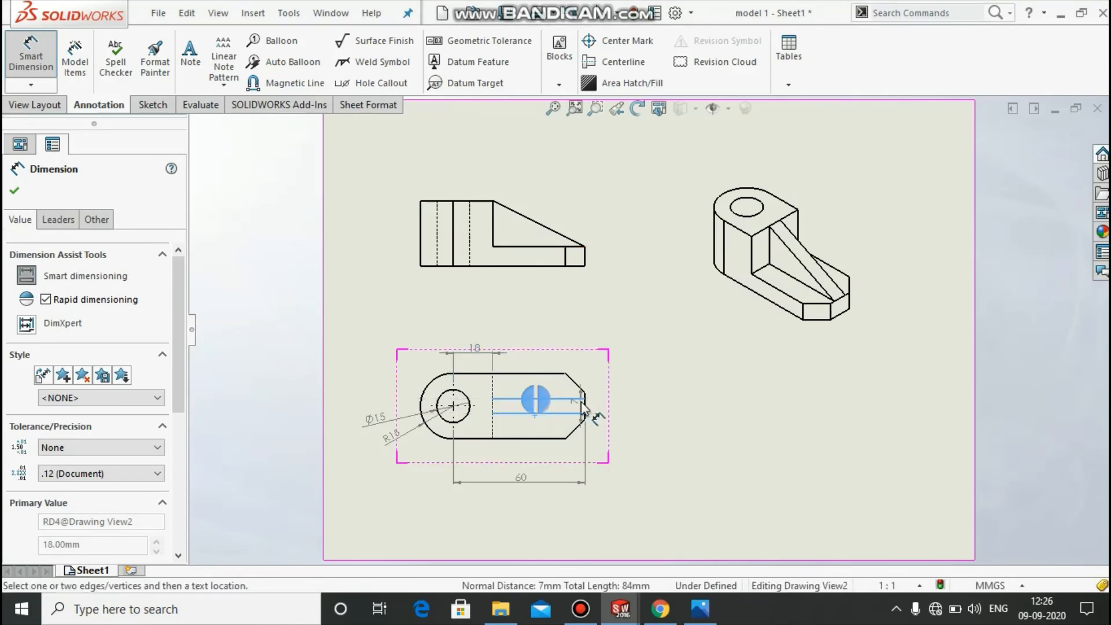
pyautogui.click(553, 408)
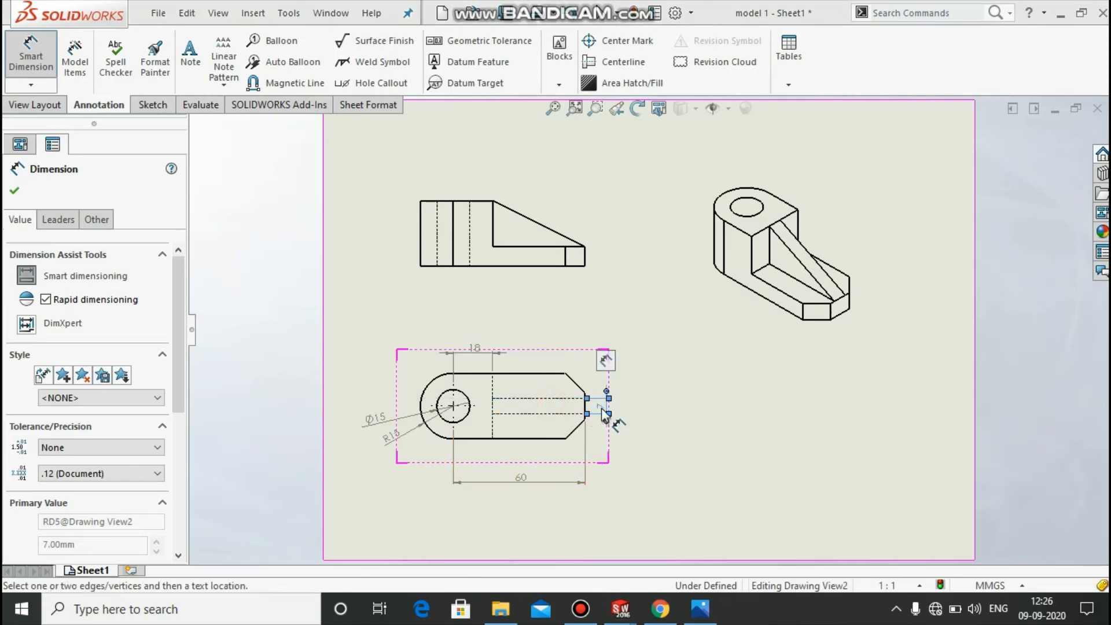
pyautogui.moveTo(602, 409); pyautogui.dragTo(554, 400)
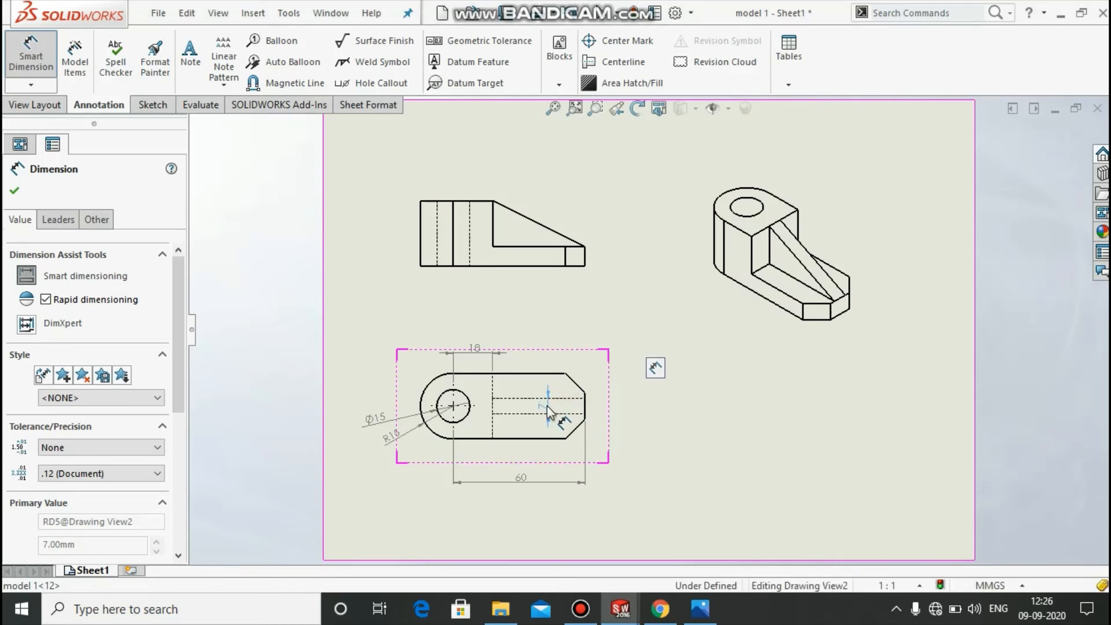
pyautogui.click(658, 457)
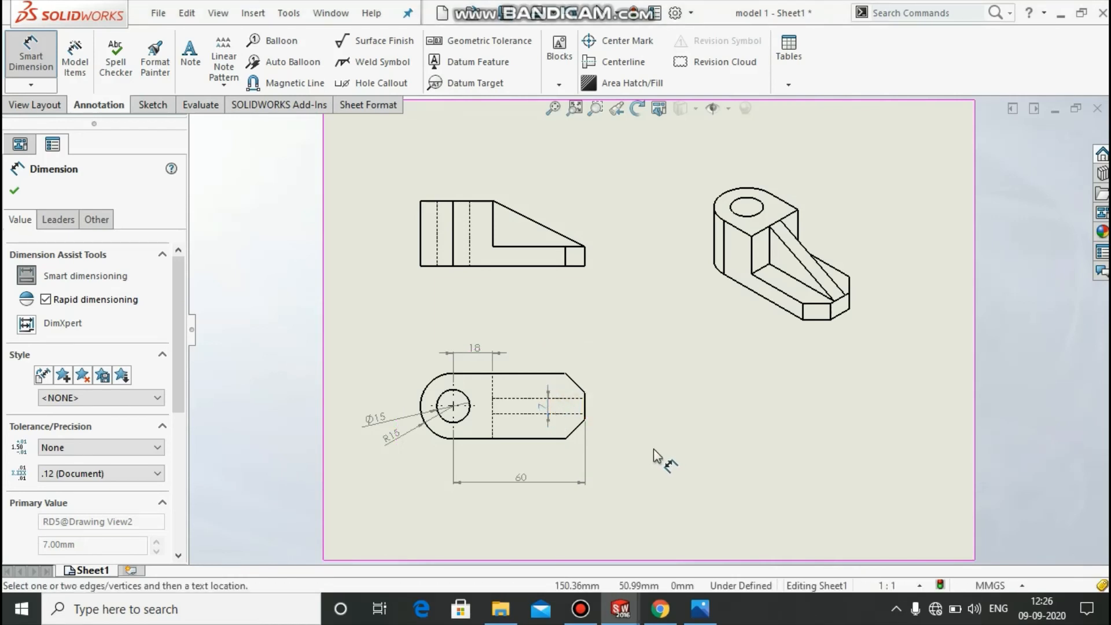
# Try to dimension the upper chamfer's sloped edge in the projected view, then remove it and undo the rib thickness dimension
pyautogui.click(573, 385)
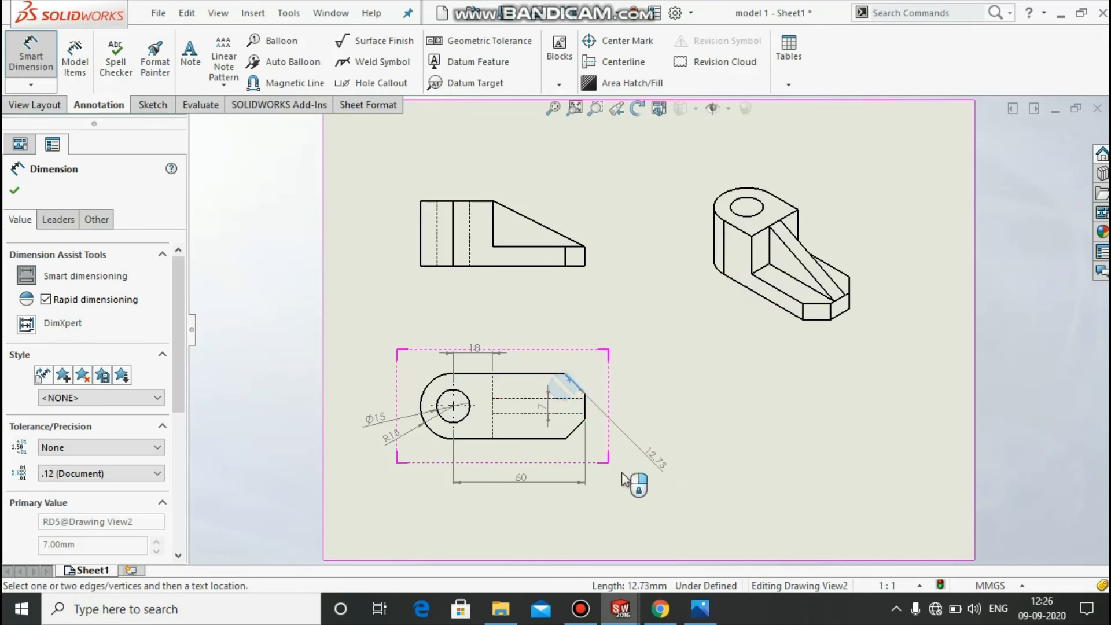
pyautogui.press('Escape')
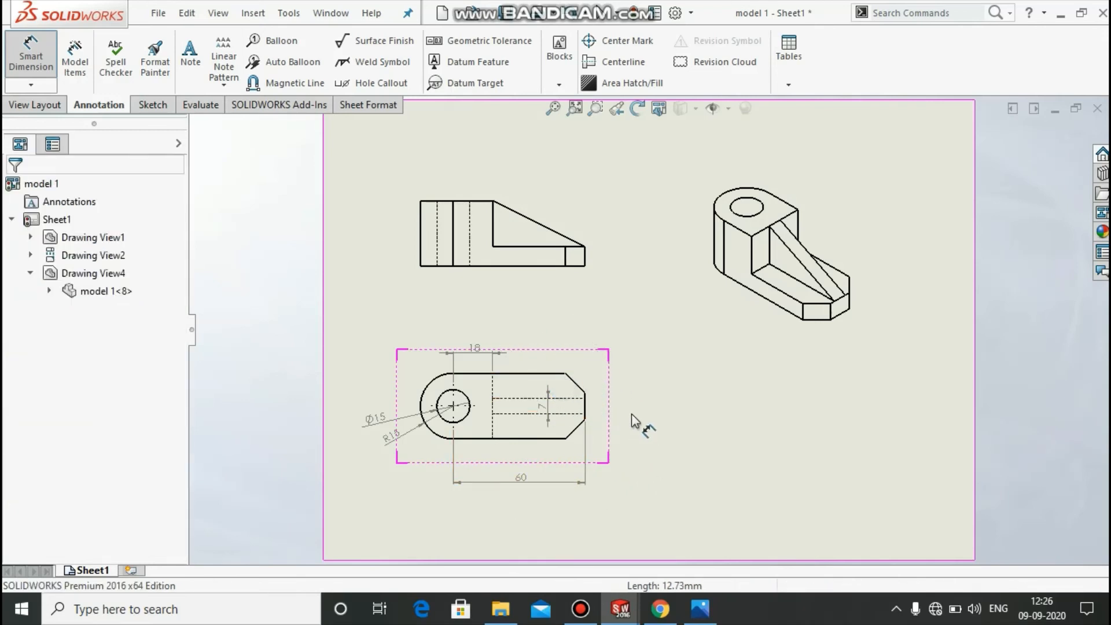
pyautogui.click(579, 387)
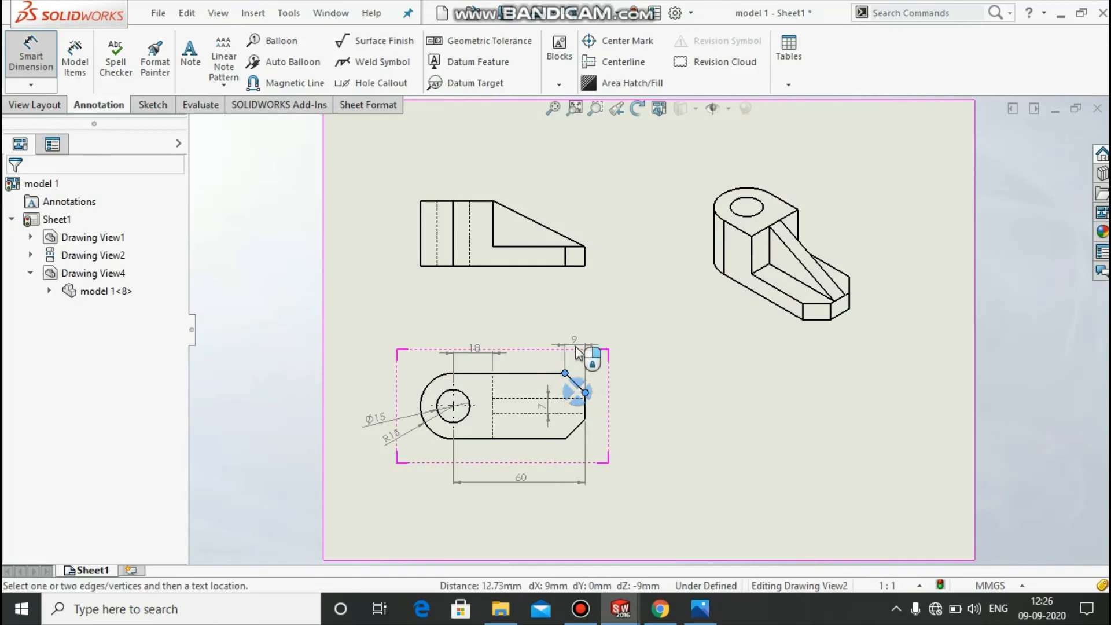
pyautogui.click(600, 401)
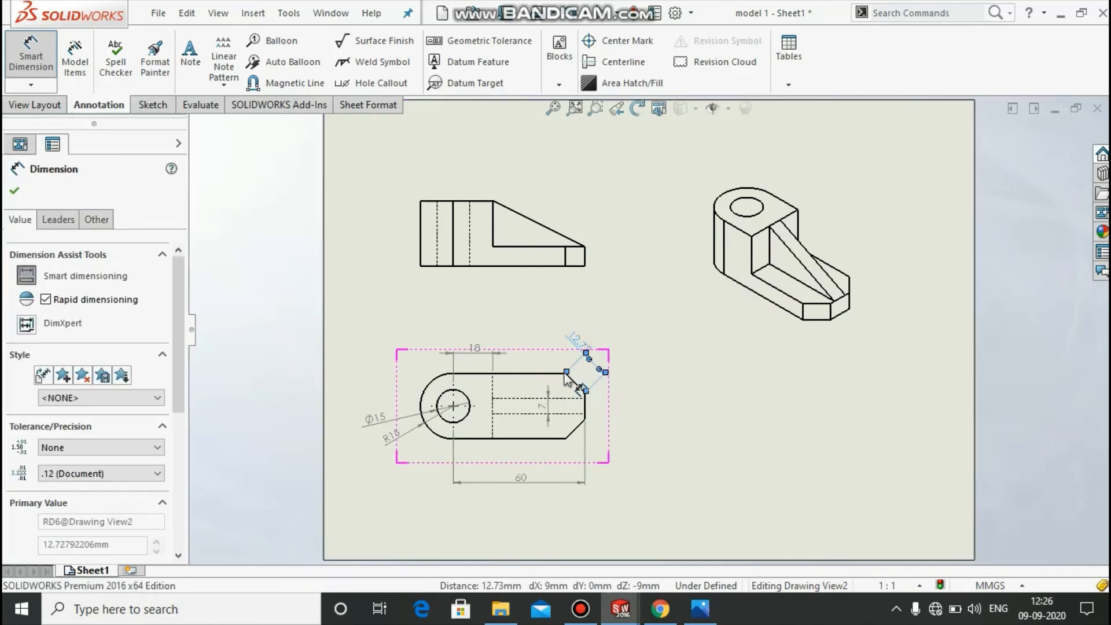
pyautogui.press('Delete')
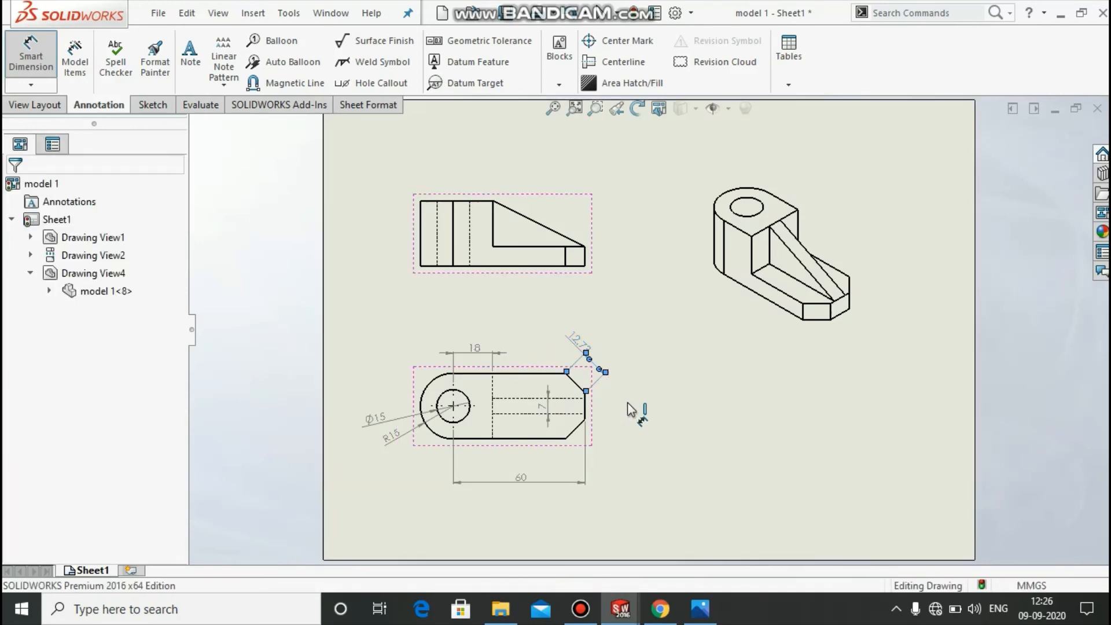
pyautogui.hotkey('ctrl', 'z')
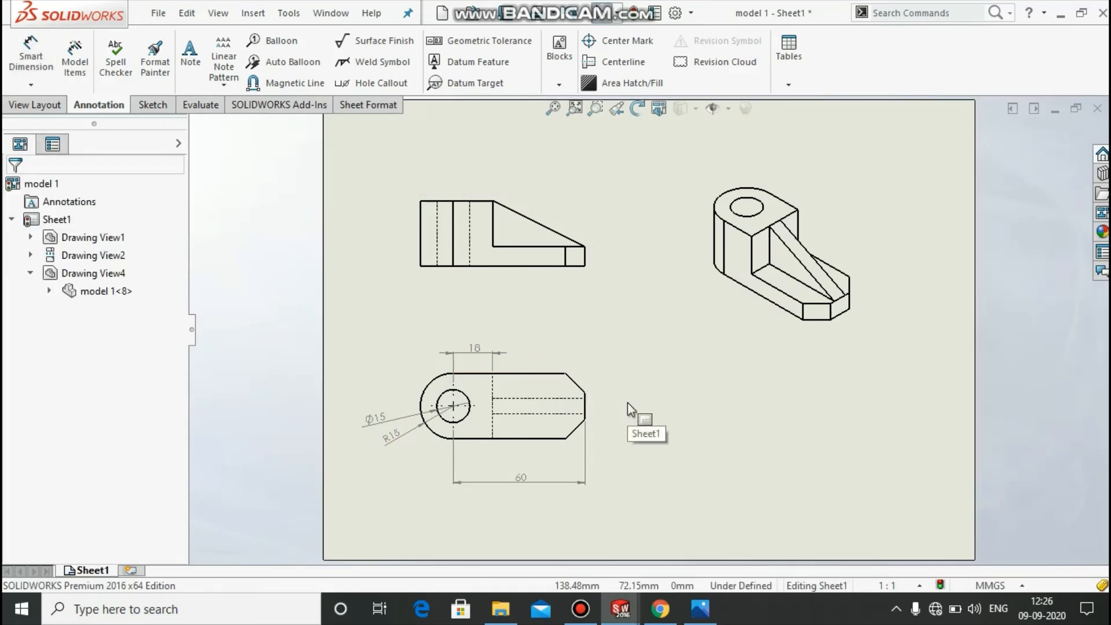
# Add a Smart Dimension for the rib's thickness between its two hidden lines, placed inside the rib in the projected view
pyautogui.click(650, 377)
pyautogui.press('Return')
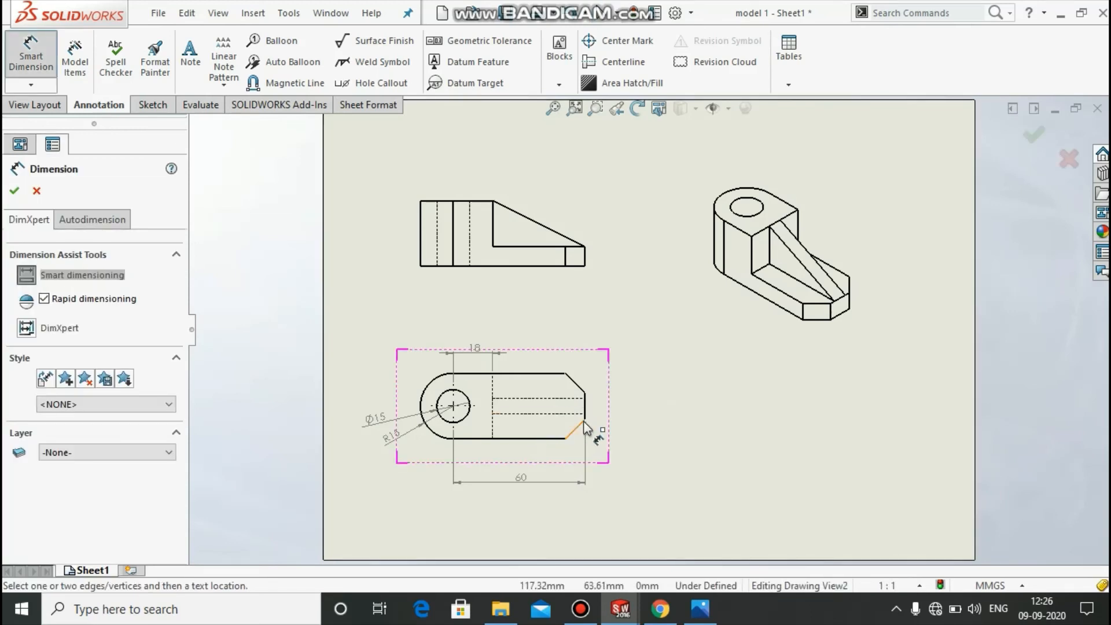
pyautogui.click(556, 415)
pyautogui.click(527, 399)
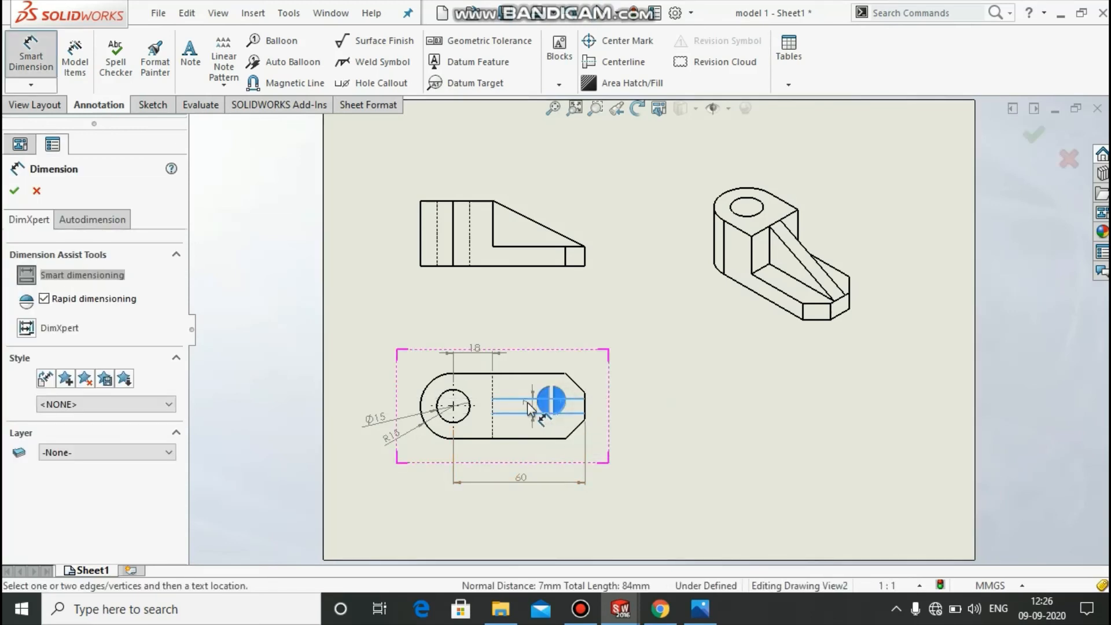
pyautogui.click(527, 405)
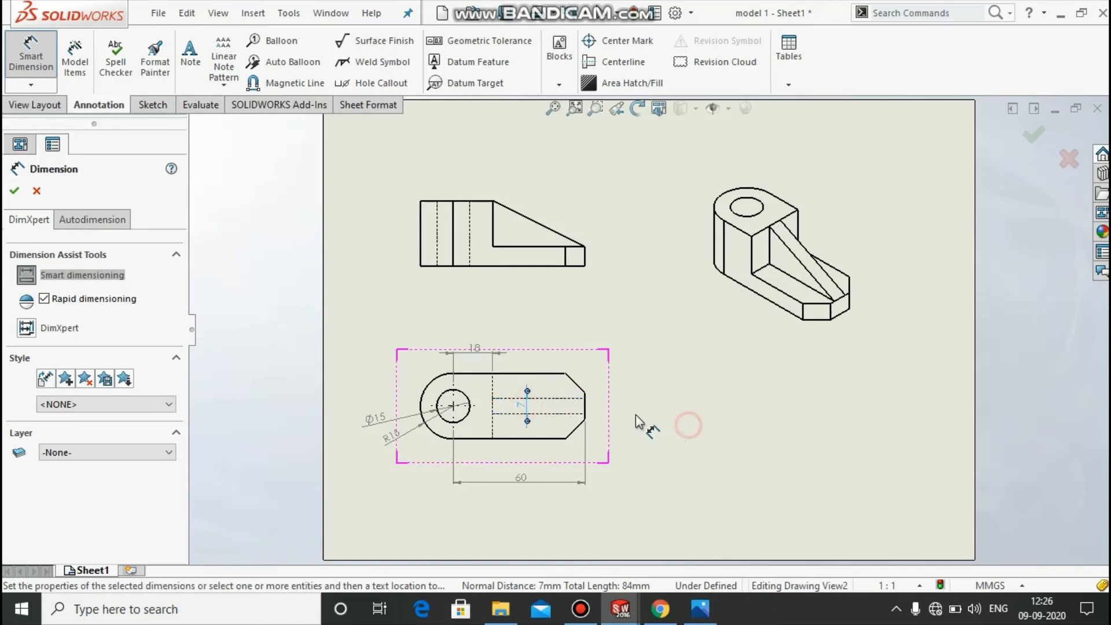
# Try a Smart Dimension between the upper chamfer's two corner points in the projected view, then undo it
pyautogui.click(565, 375)
pyautogui.click(585, 393)
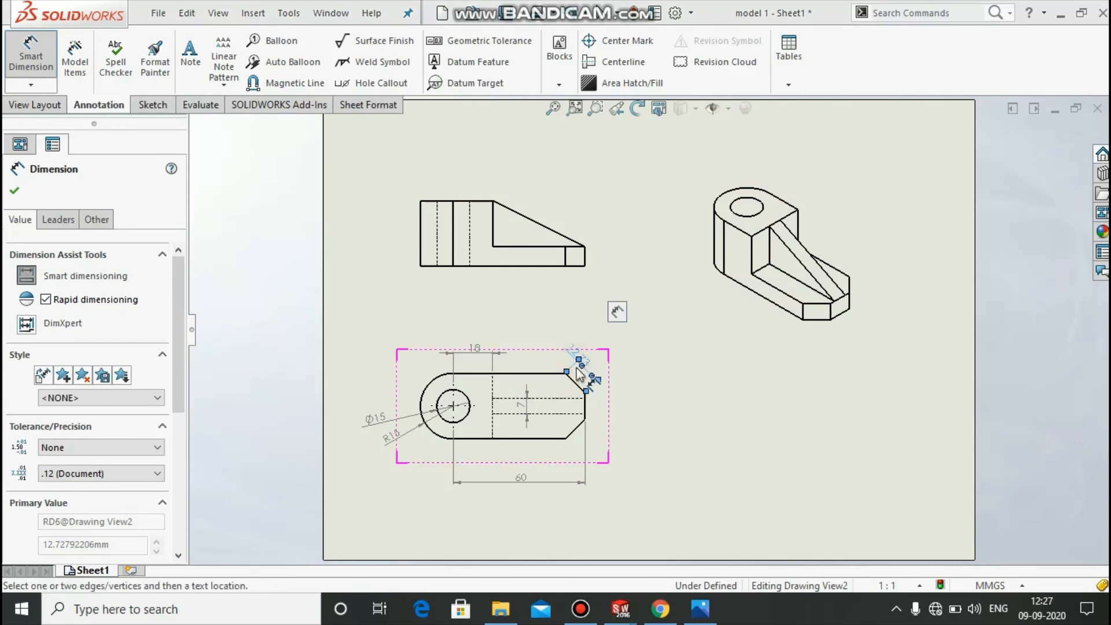
pyautogui.click(601, 361)
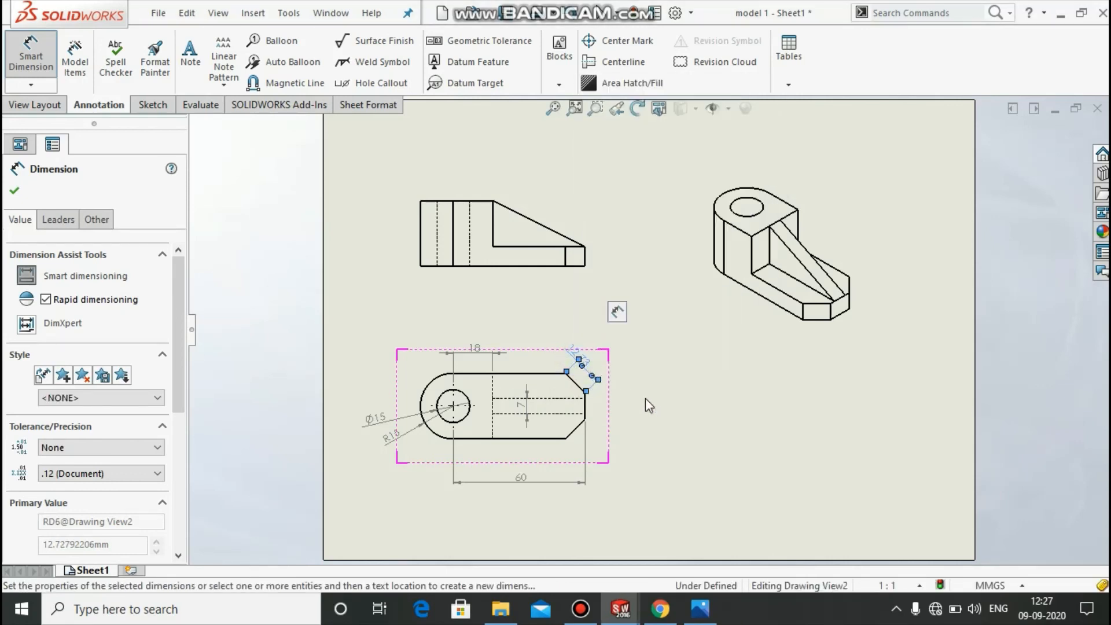
pyautogui.press('Escape')
pyautogui.hotkey('ctrl', 'z')
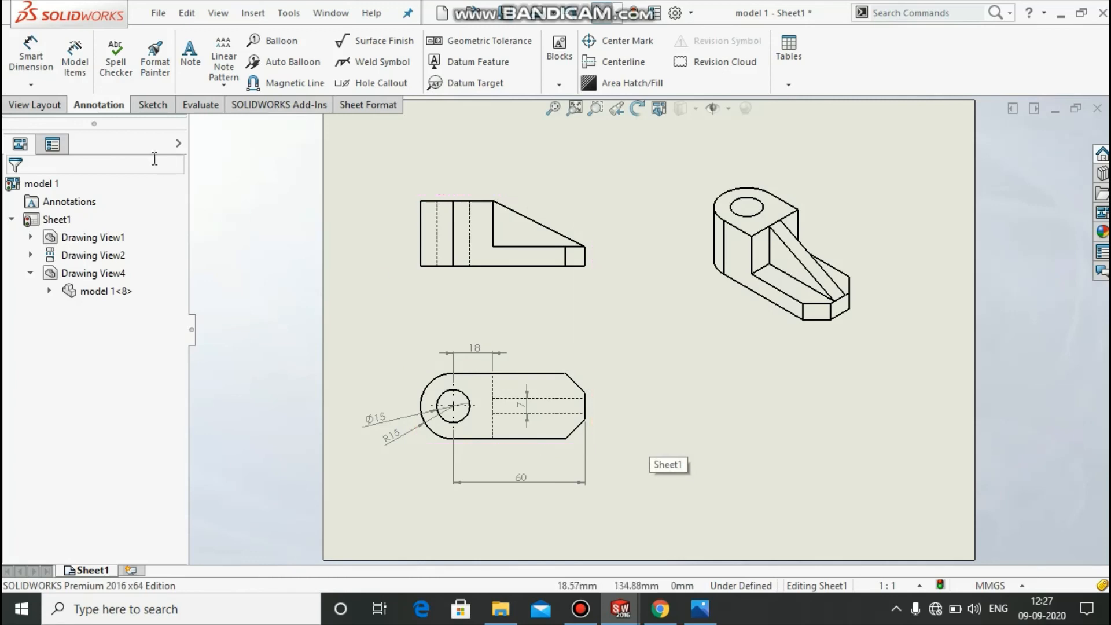
# Add a Horizontal Dimension to the upper chamfer edge, placing it just above the projected view
pyautogui.click(35, 90)
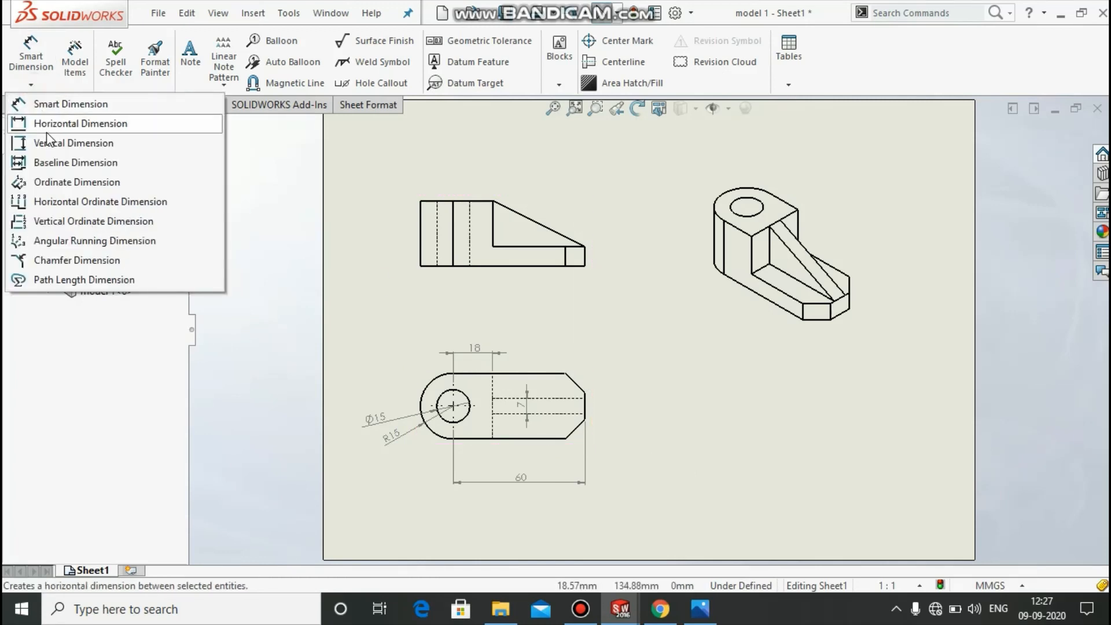
pyautogui.click(57, 124)
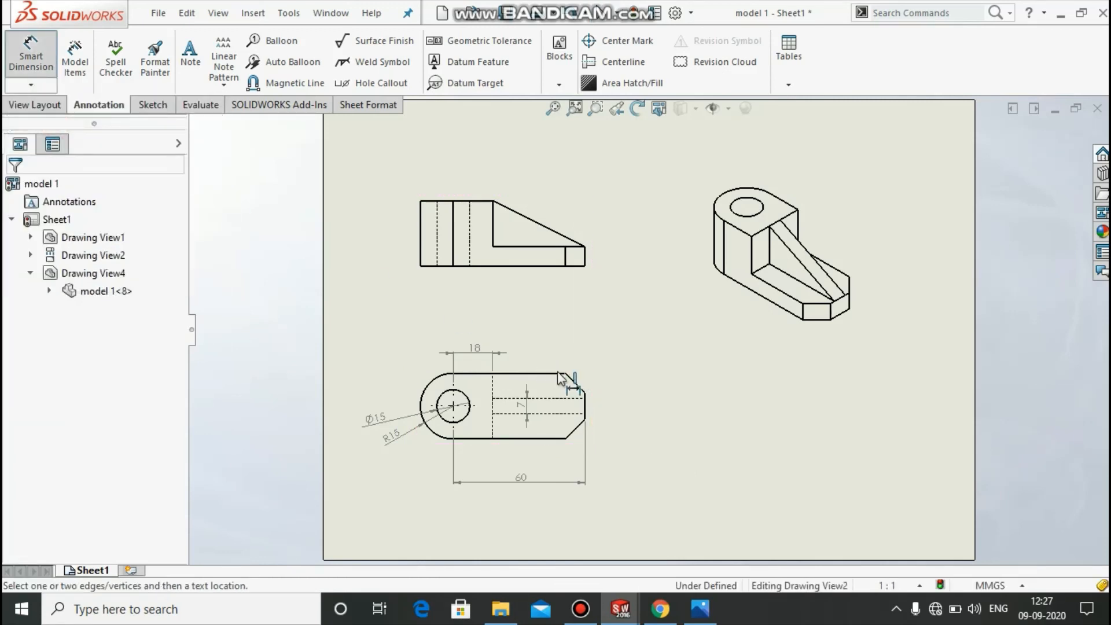
pyautogui.click(577, 384)
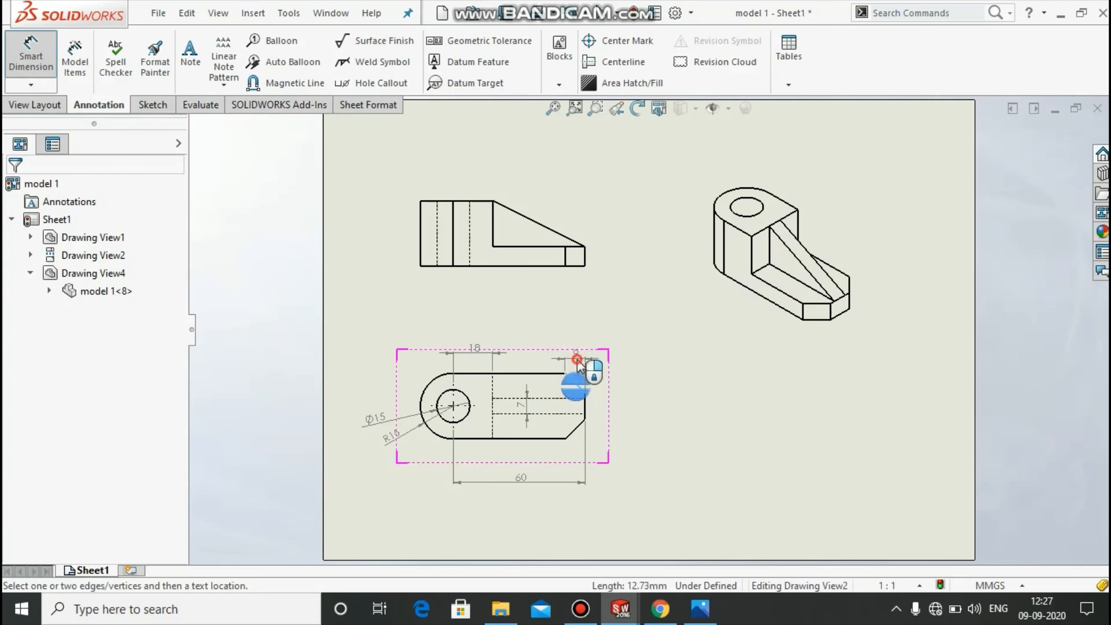
pyautogui.click(577, 360)
pyautogui.click(736, 414)
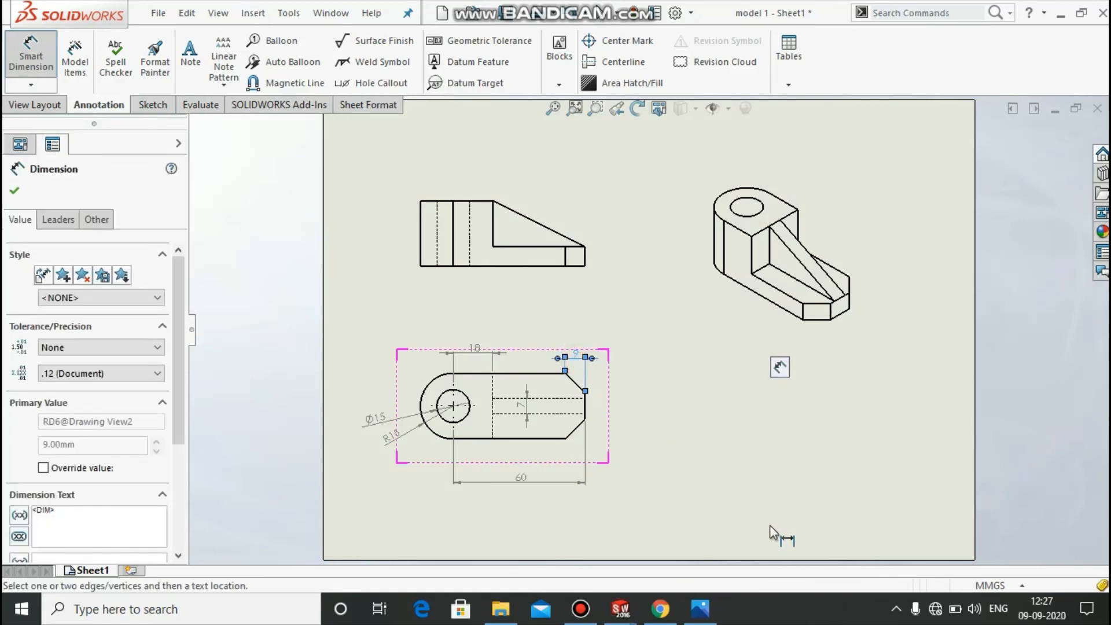
pyautogui.press('Escape')
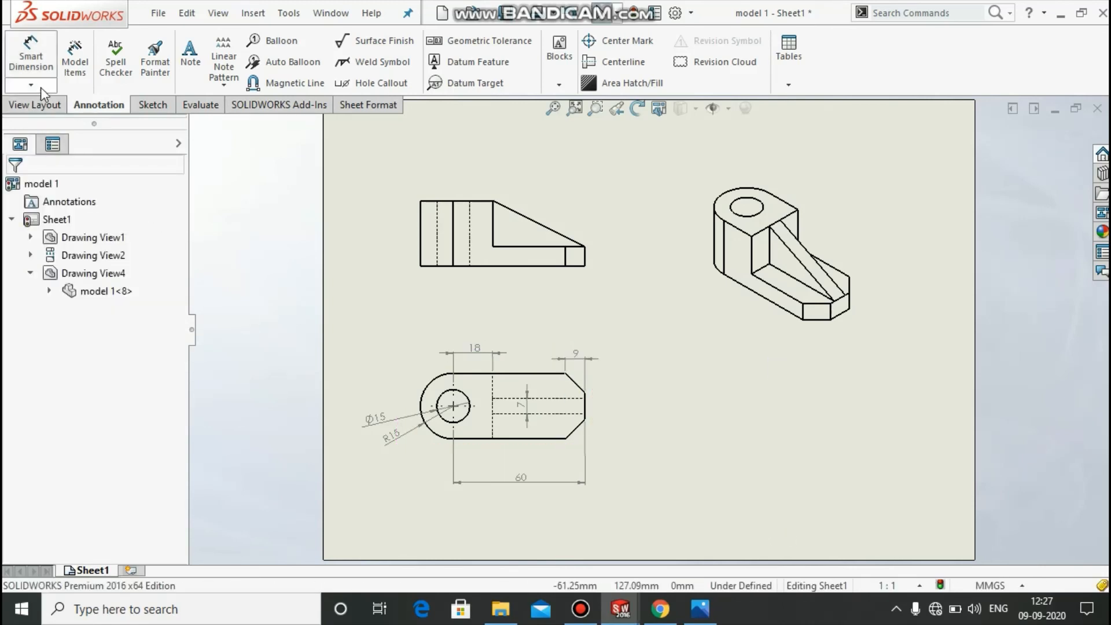
# Add a Vertical Dimension to the upper chamfer edge, placing it outside the flat end of the projected view
pyautogui.click(42, 89)
pyautogui.click(52, 141)
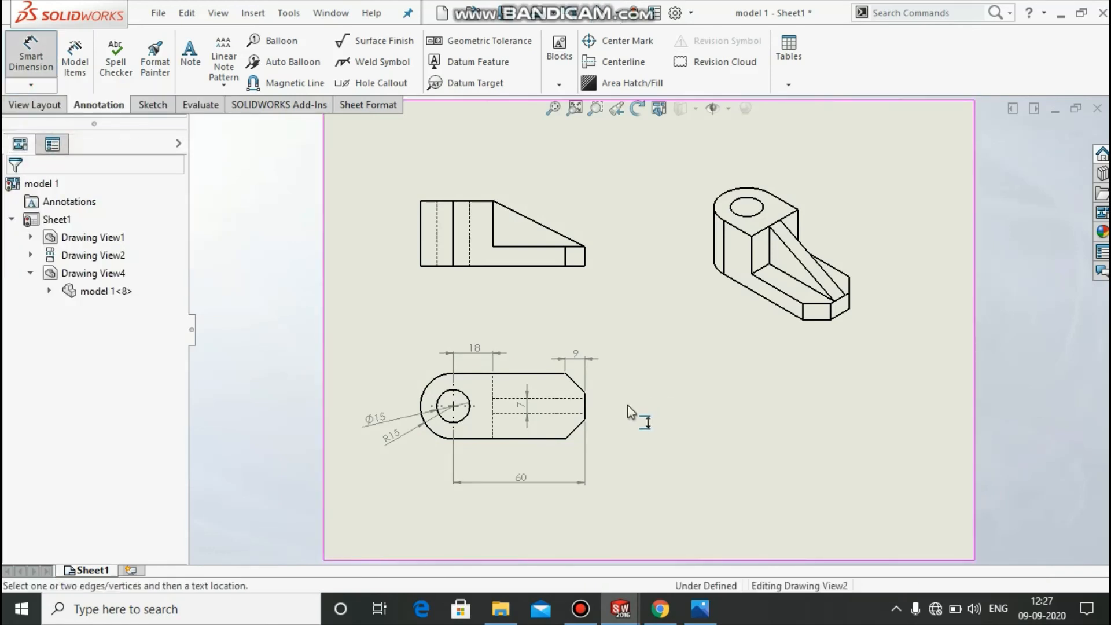
pyautogui.click(563, 378)
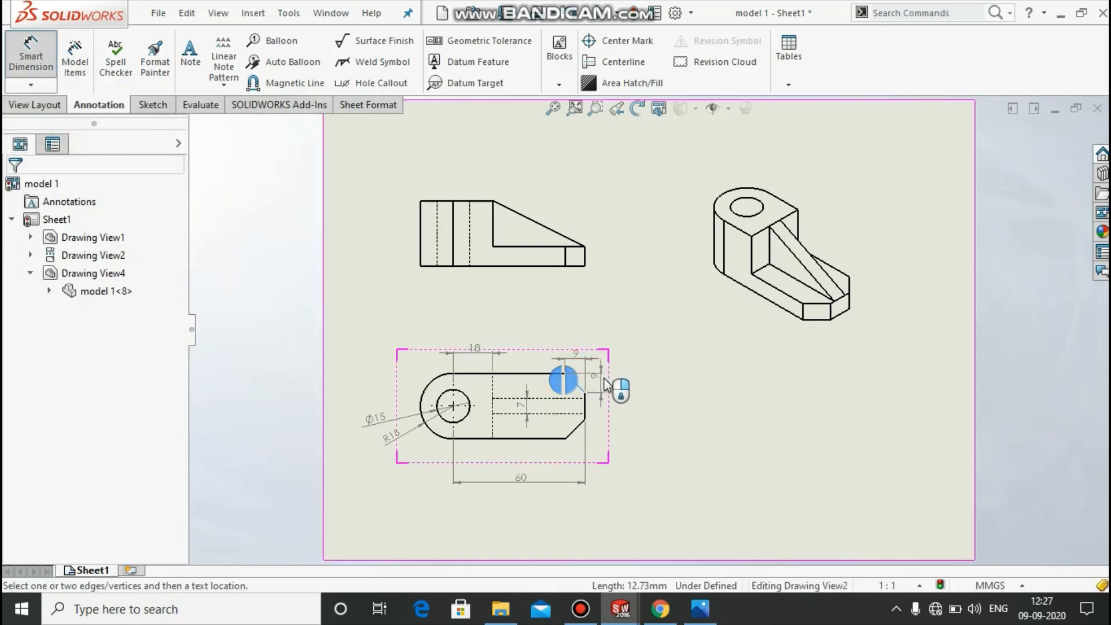
pyautogui.click(607, 391)
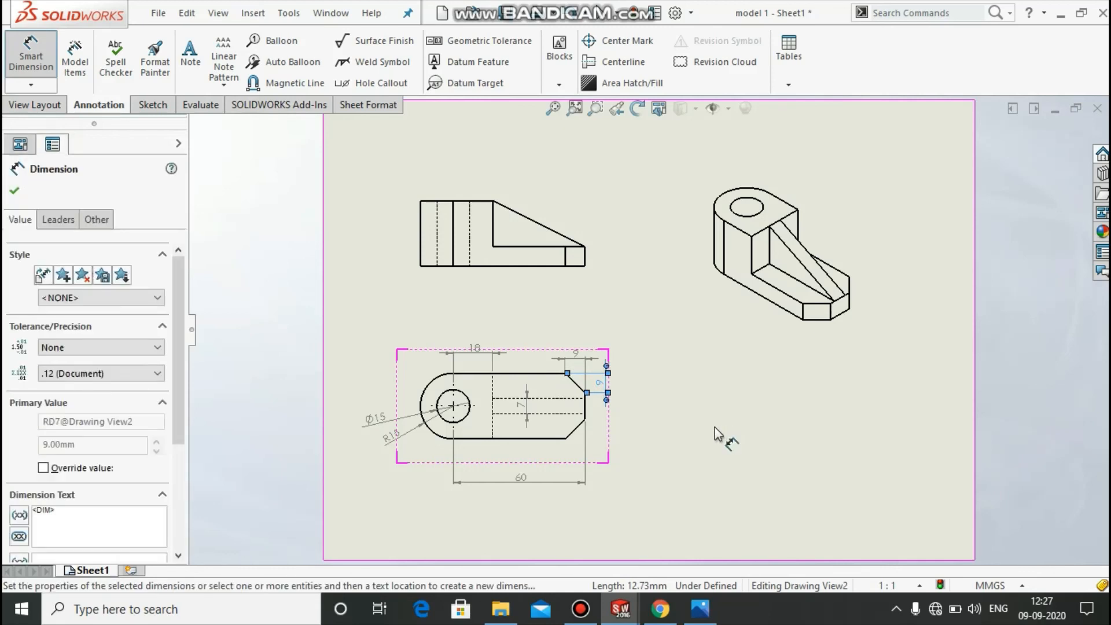
pyautogui.press('Escape')
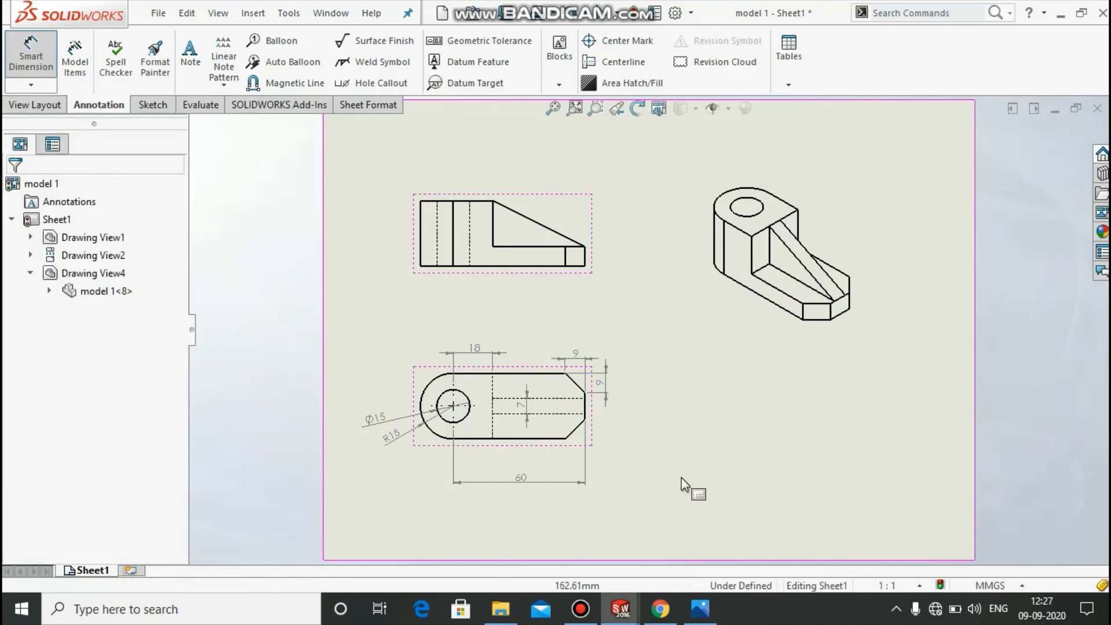
pyautogui.press('Escape')
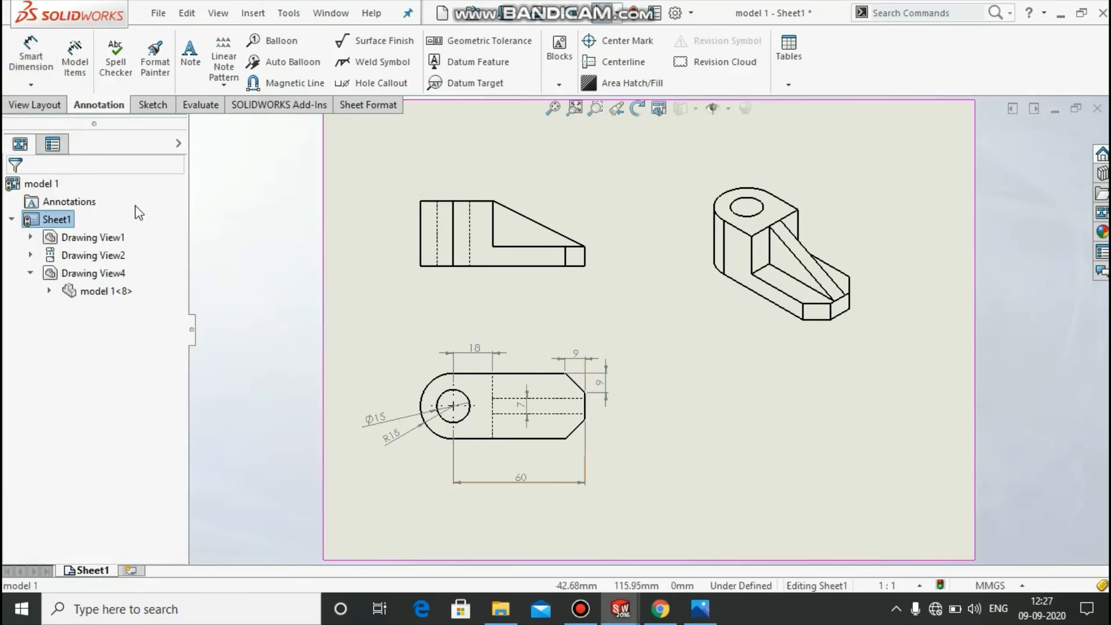
# Add a Smart Dimension for the flat end edge's length, with its text below the chamfer's vertical dimension
pyautogui.click(41, 67)
pyautogui.click(585, 413)
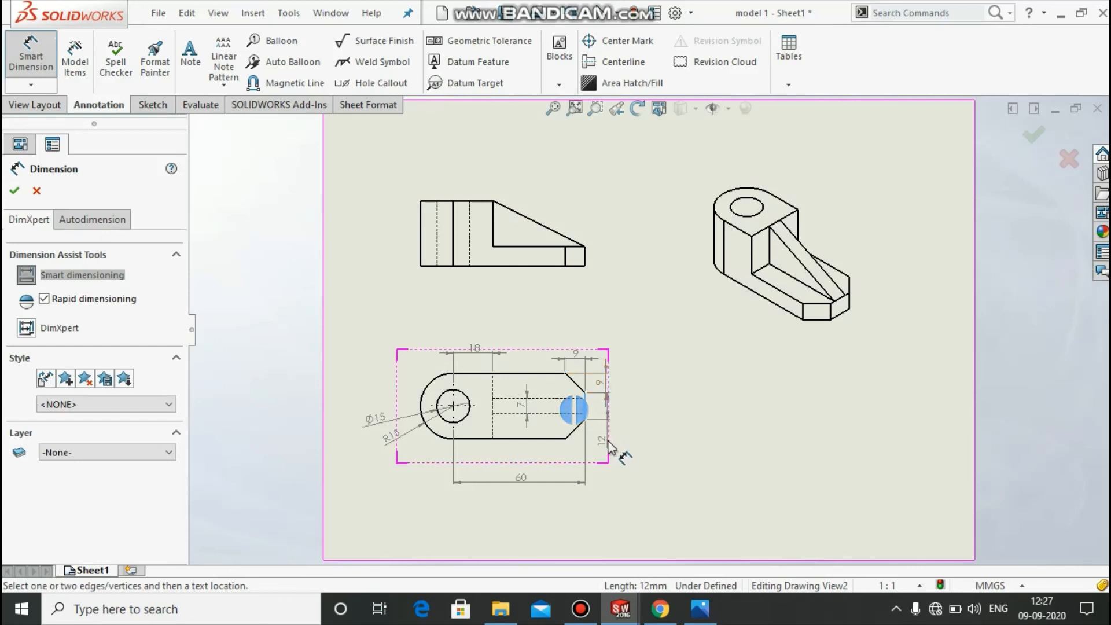
pyautogui.click(606, 444)
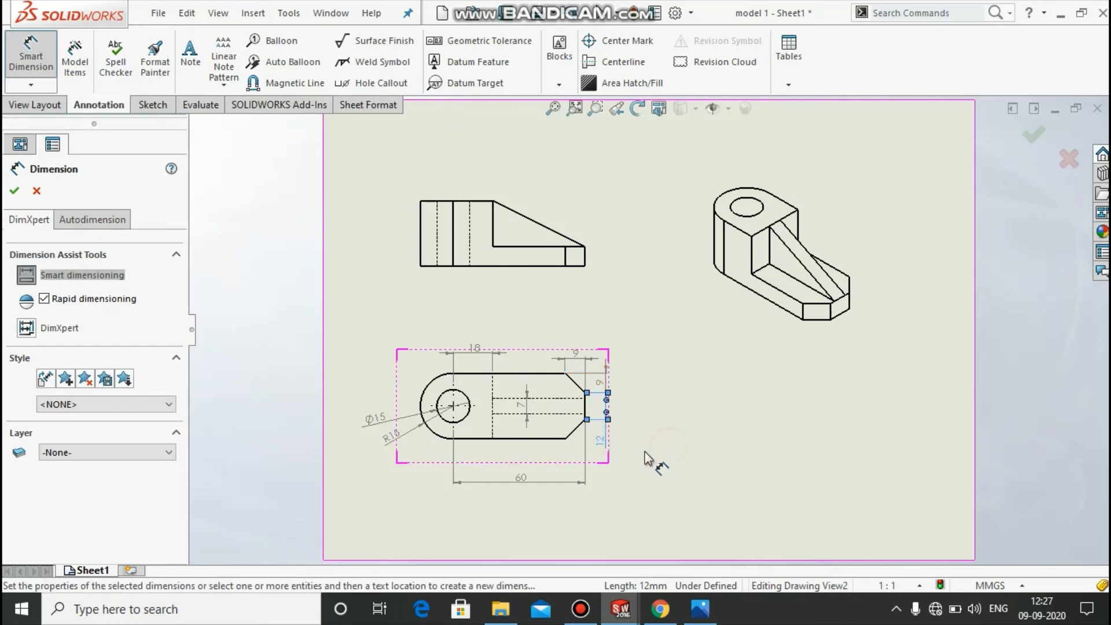
pyautogui.click(684, 463)
pyautogui.press('Escape')
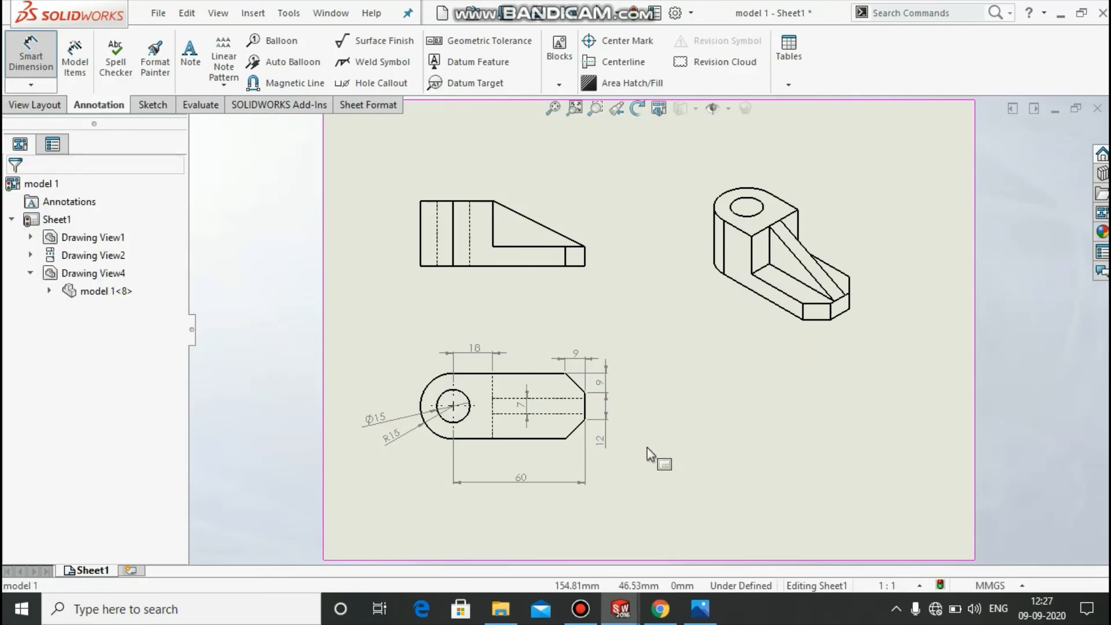
# Move the flat end edge's dimension text in the projected view slightly farther below the chamfer's vertical dimension
pyautogui.scroll(-1, 647, 447)
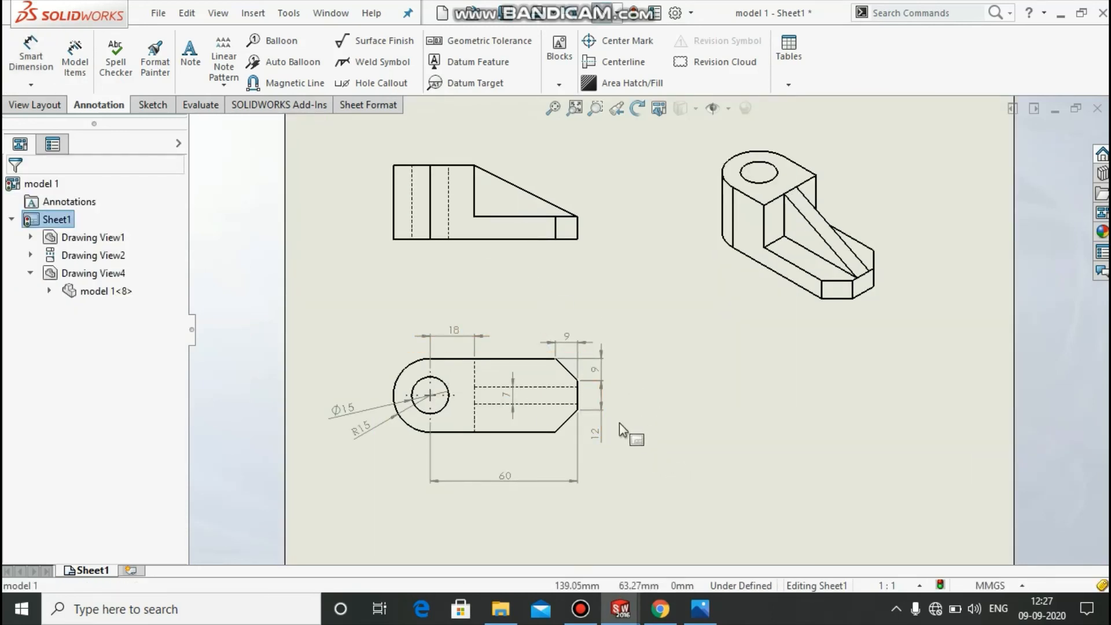
pyautogui.moveTo(631, 431); pyautogui.dragTo(615, 435)
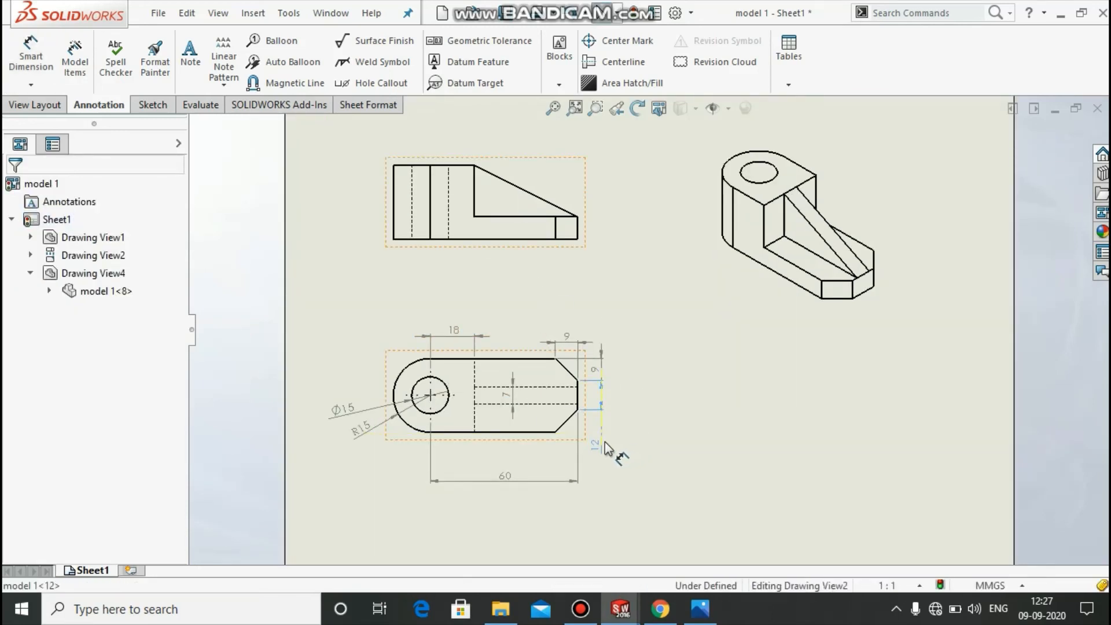
pyautogui.click(725, 474)
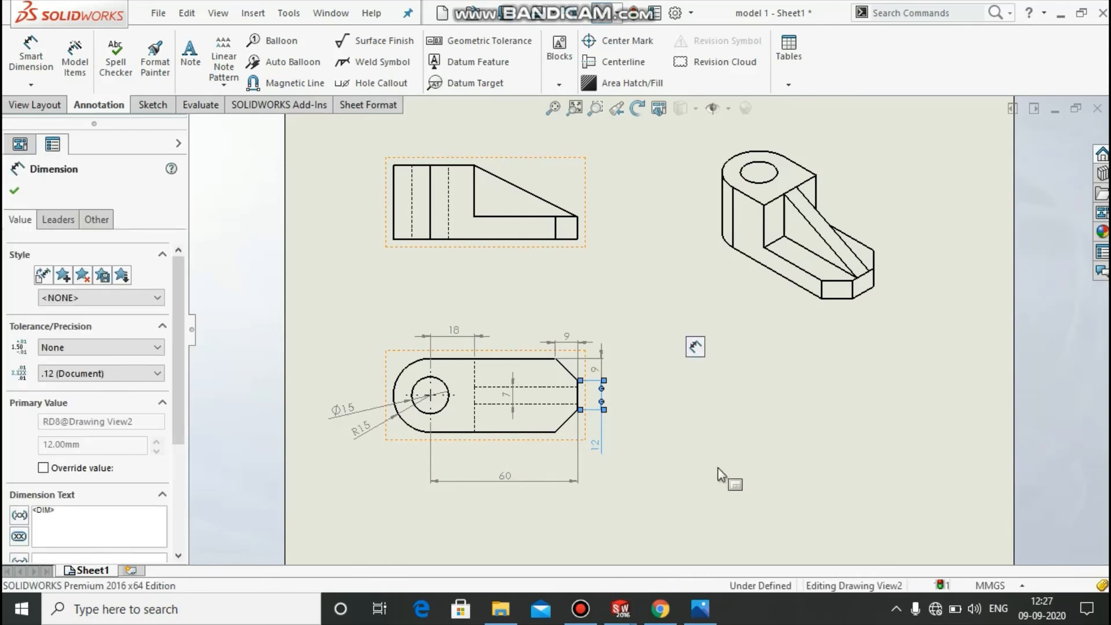
pyautogui.click(704, 429)
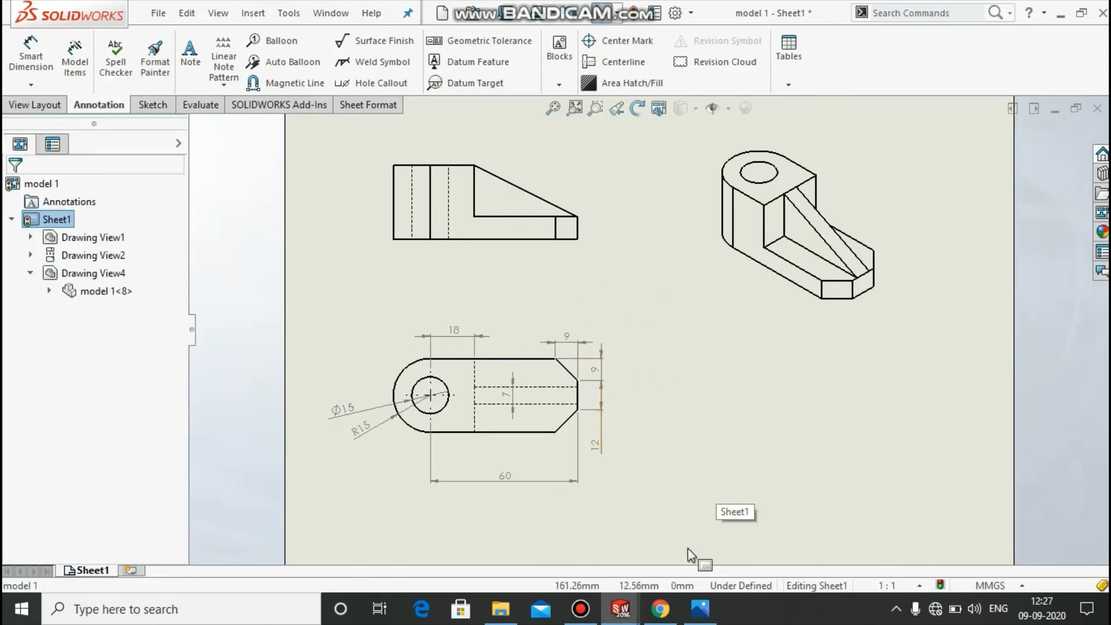
# Check the reference image, then add a Smart Dimension for the base plate's thickness inside the front view, near its chamfered end
pyautogui.click(697, 605)
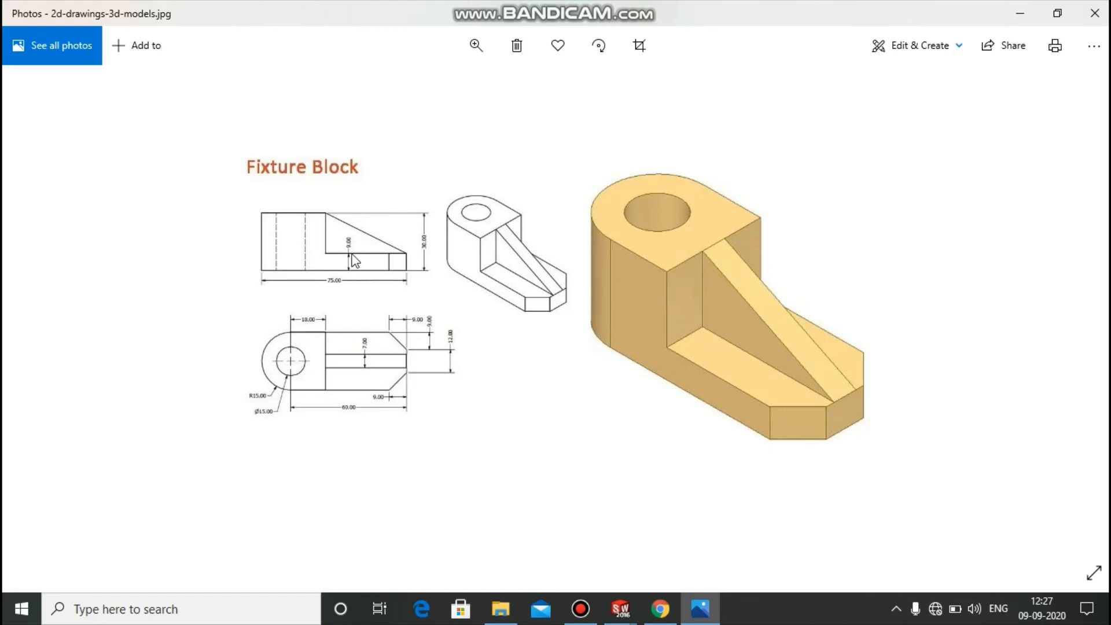
pyautogui.hotkey('alt', 'Tab')
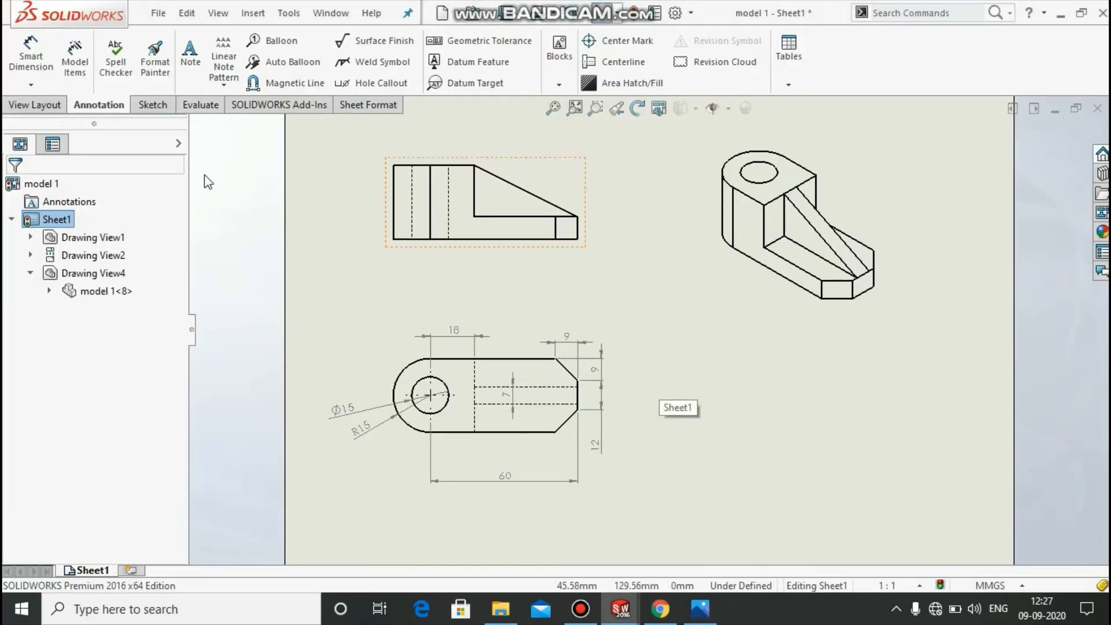
pyautogui.click(30, 55)
pyautogui.click(509, 239)
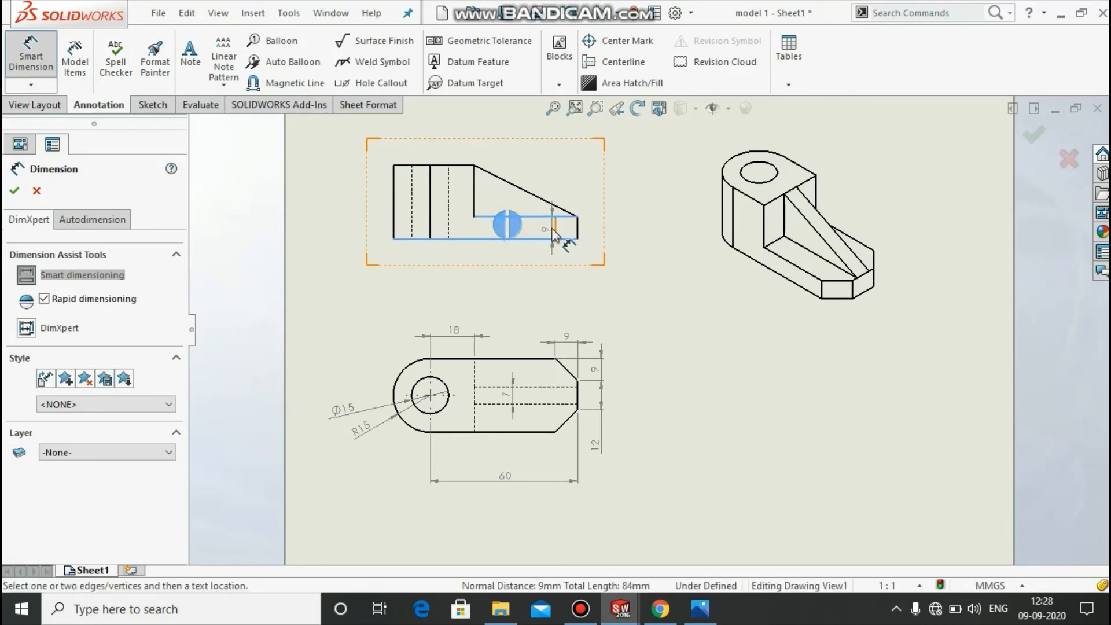
pyautogui.click(537, 228)
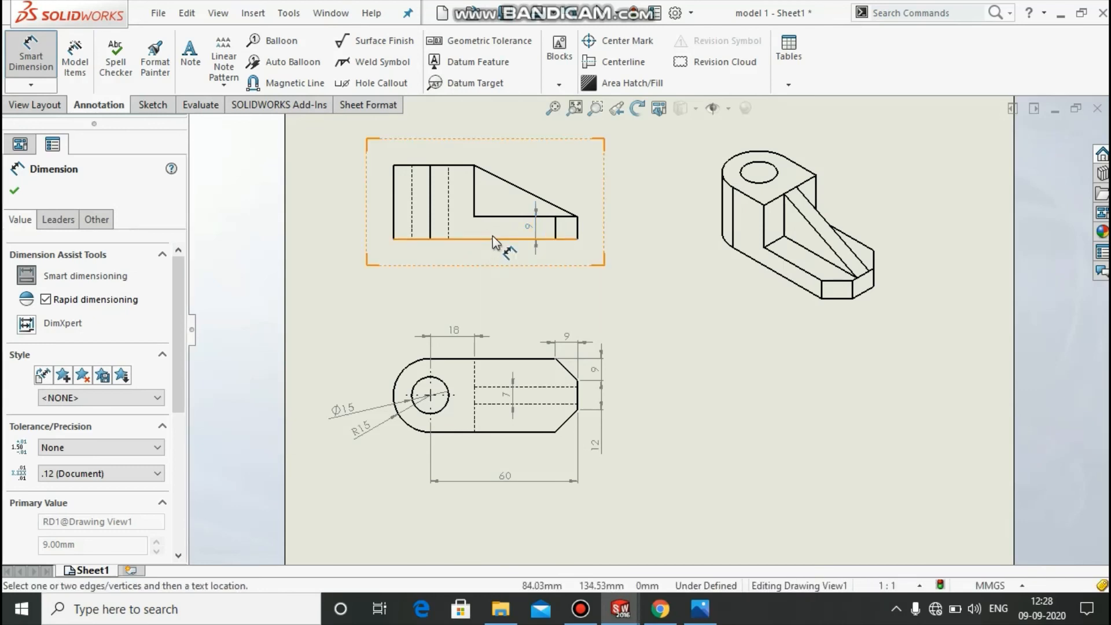
# Add a Smart Dimension for the overall height between the front view's bottom and top edges, placing it outside the rounded end
pyautogui.click(491, 240)
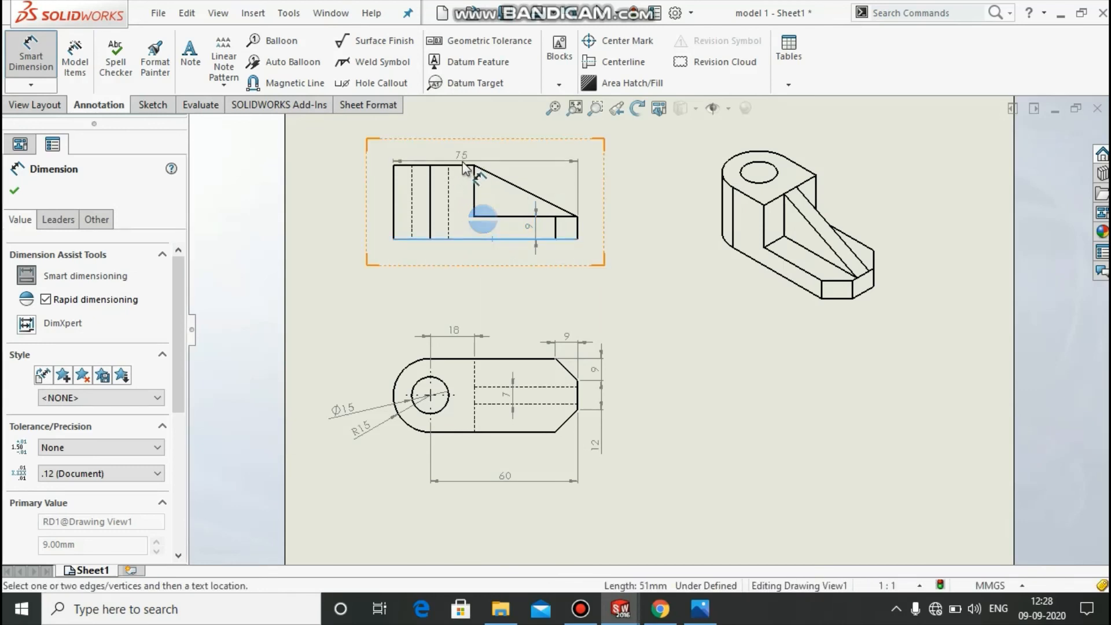
pyautogui.click(451, 166)
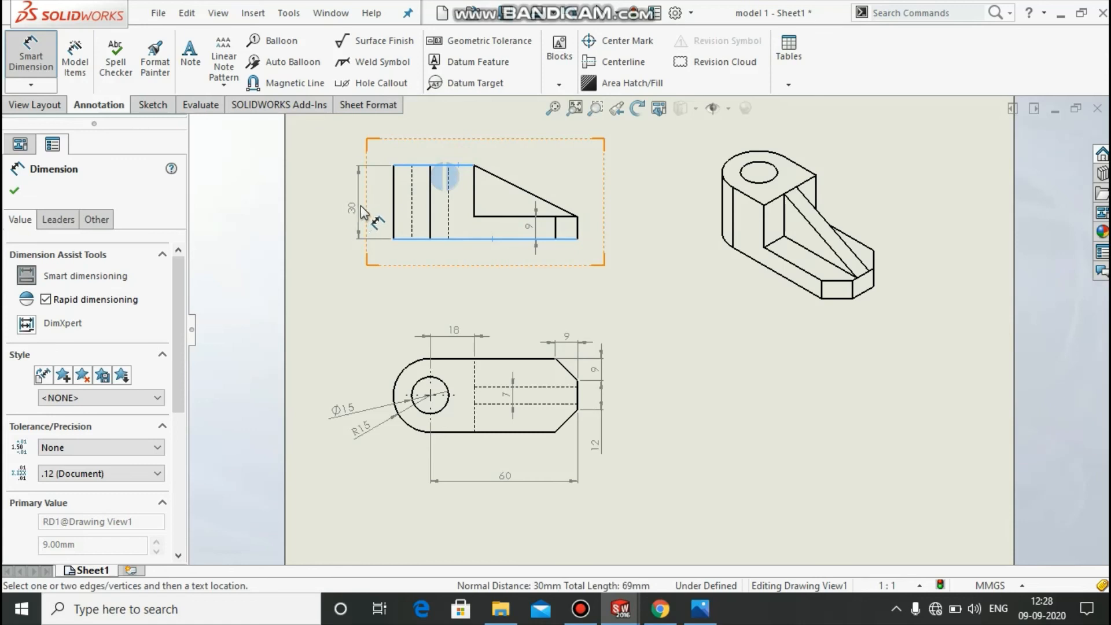
pyautogui.click(362, 213)
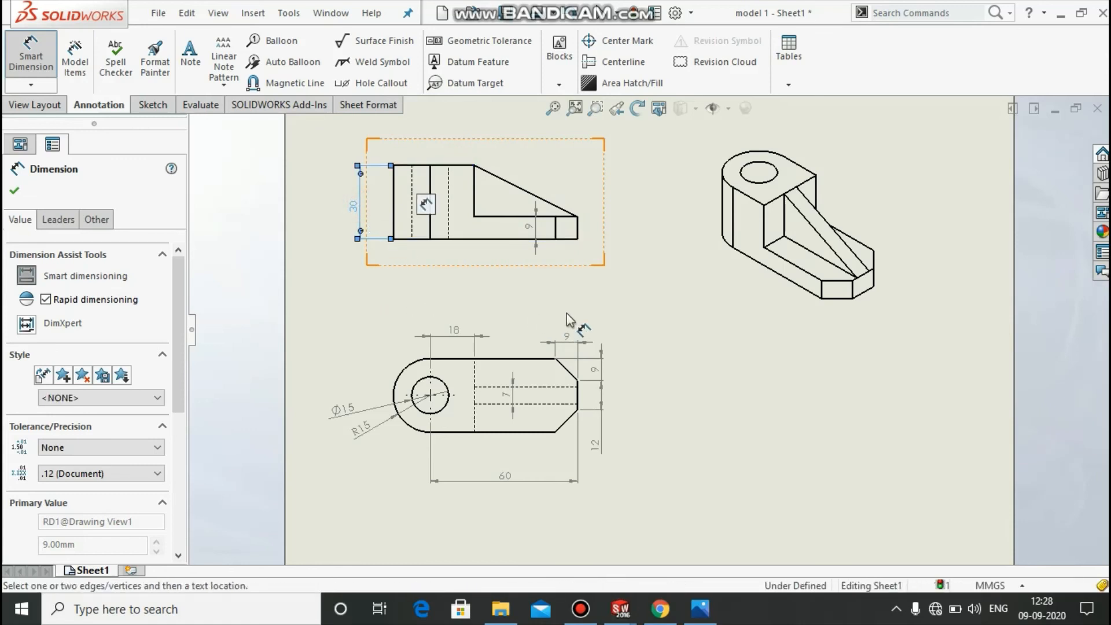
pyautogui.click(637, 319)
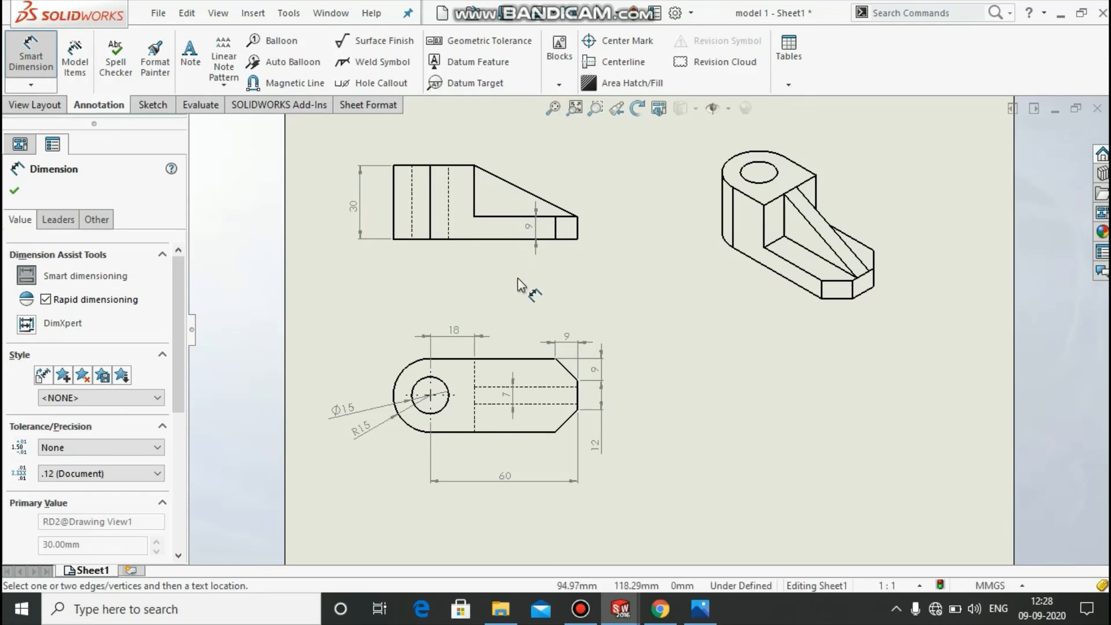
# Add a Smart Dimension for the overall length between the front view's two end edges, placed below the view, and compare with the reference image
pyautogui.hotkey('alt', 'Tab')
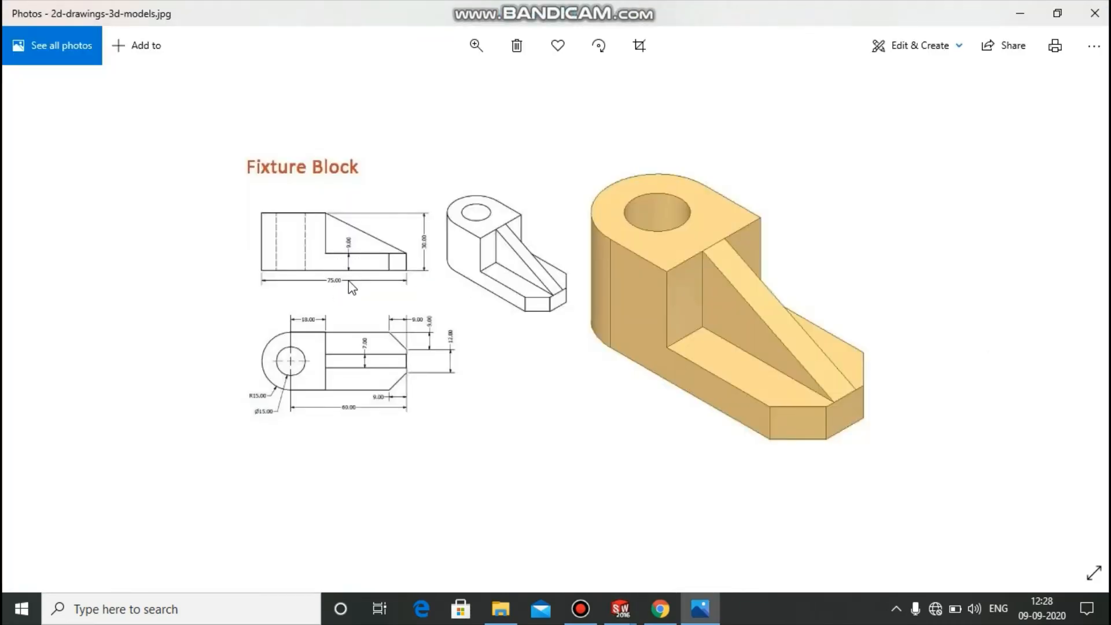
pyautogui.hotkey('alt', 'Tab')
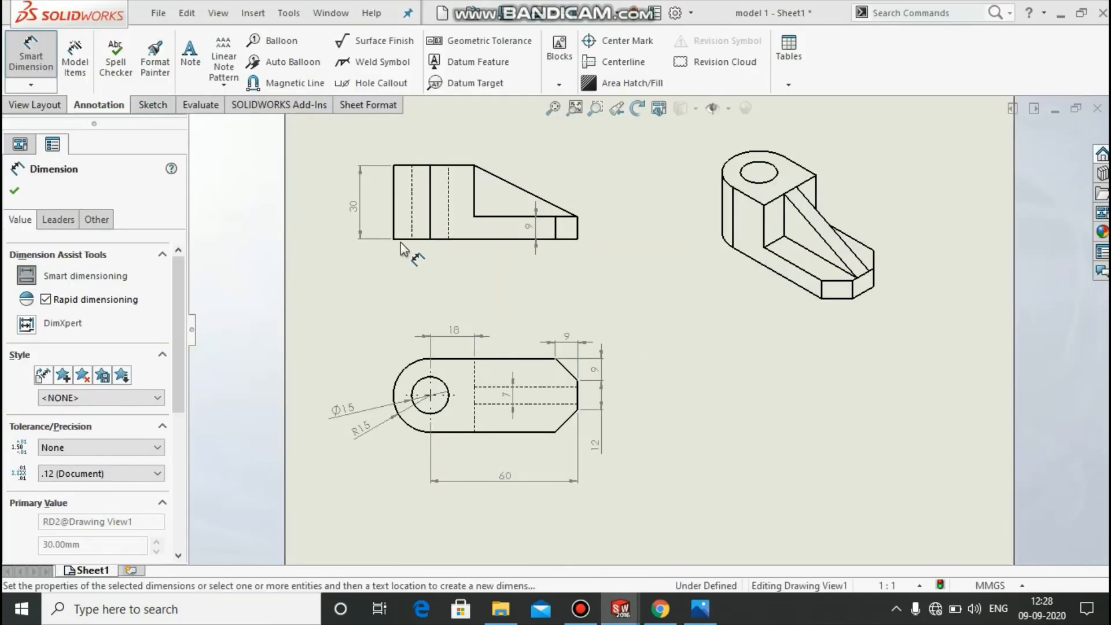
pyautogui.click(395, 236)
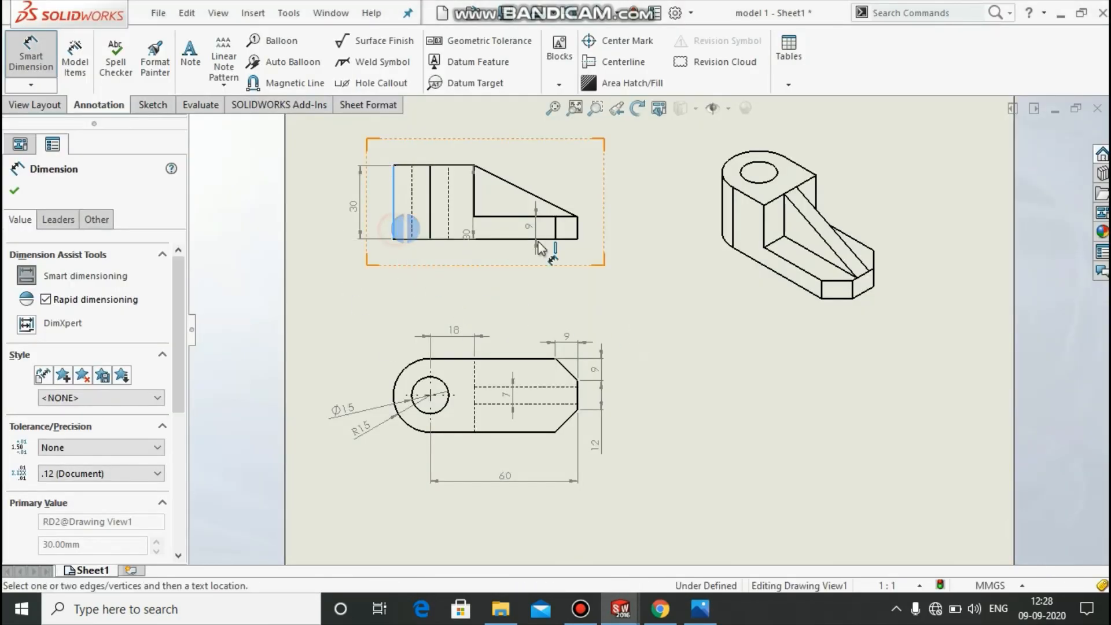
pyautogui.click(562, 256)
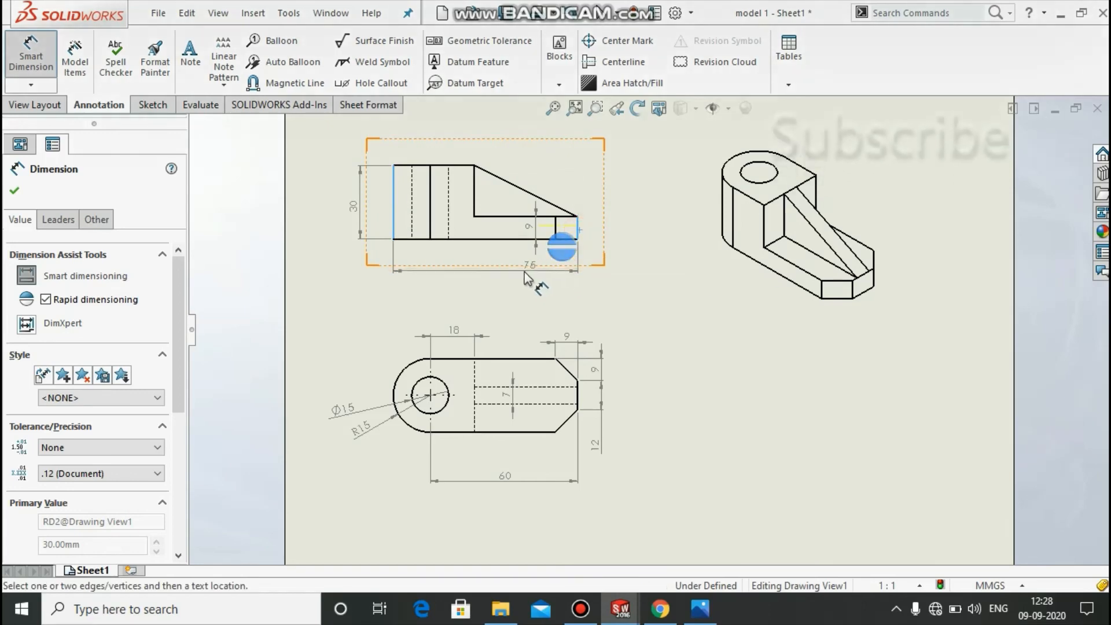
pyautogui.click(488, 266)
pyautogui.click(716, 317)
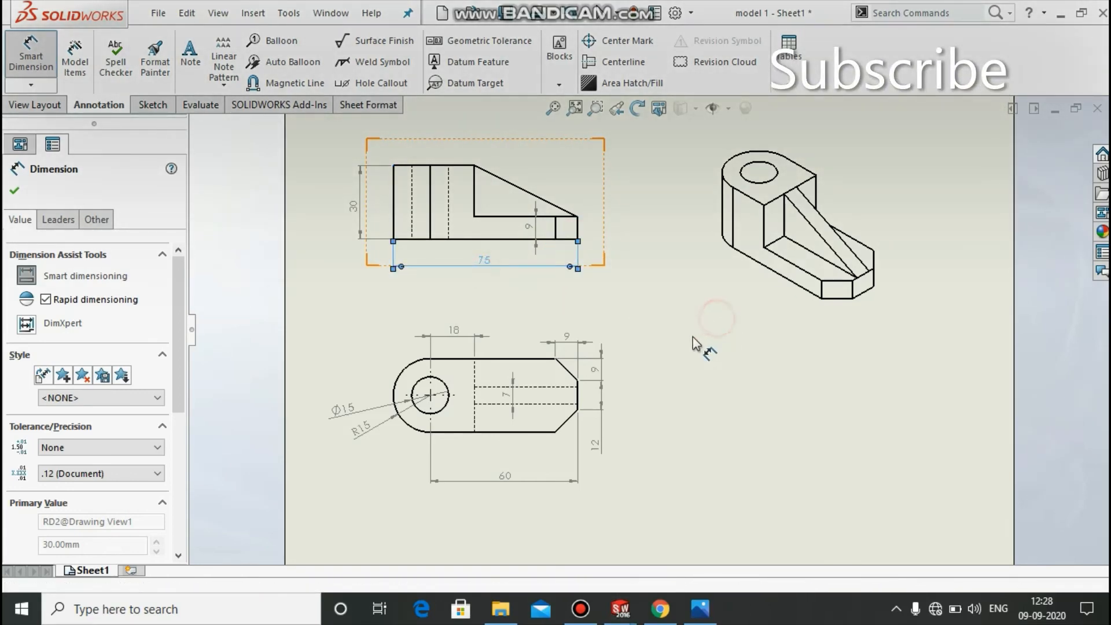
pyautogui.click(698, 366)
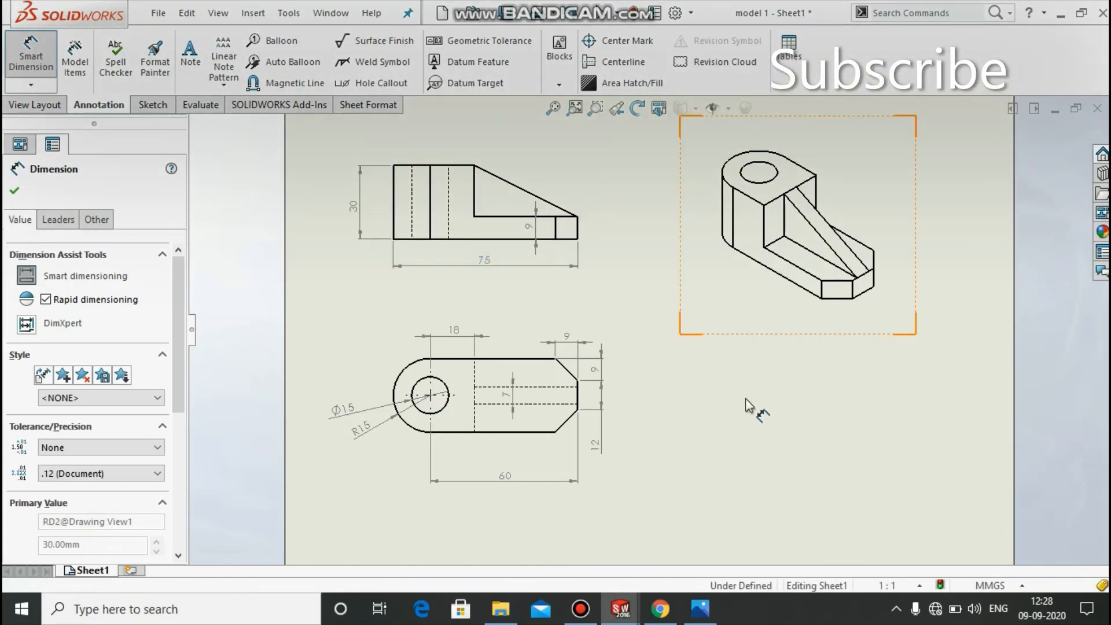
pyautogui.press('Escape')
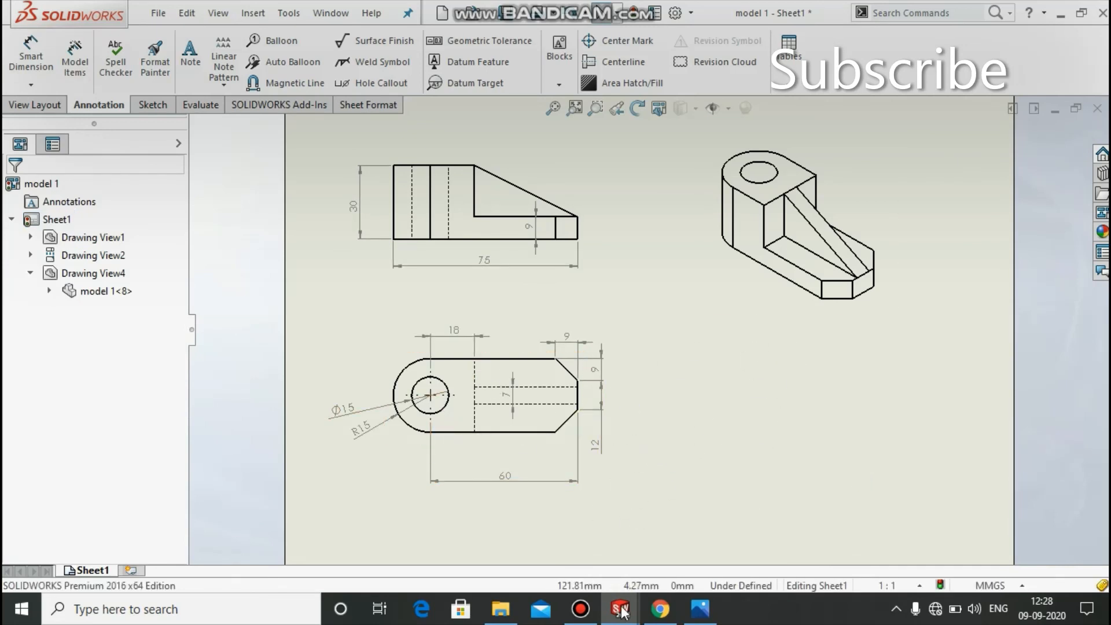
pyautogui.click(707, 614)
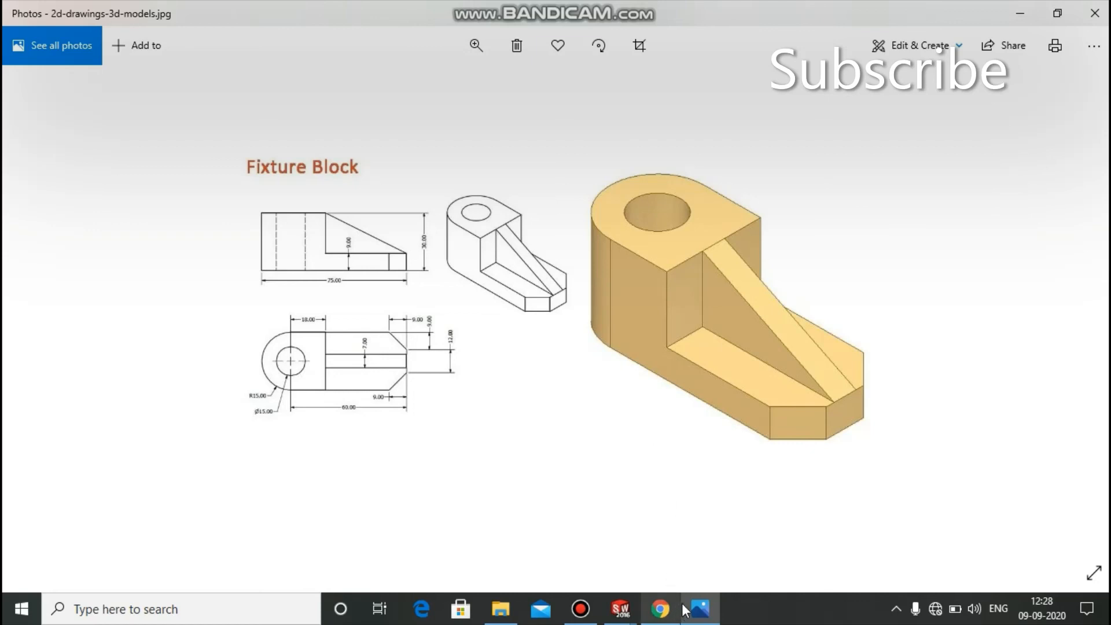
pyautogui.click(634, 619)
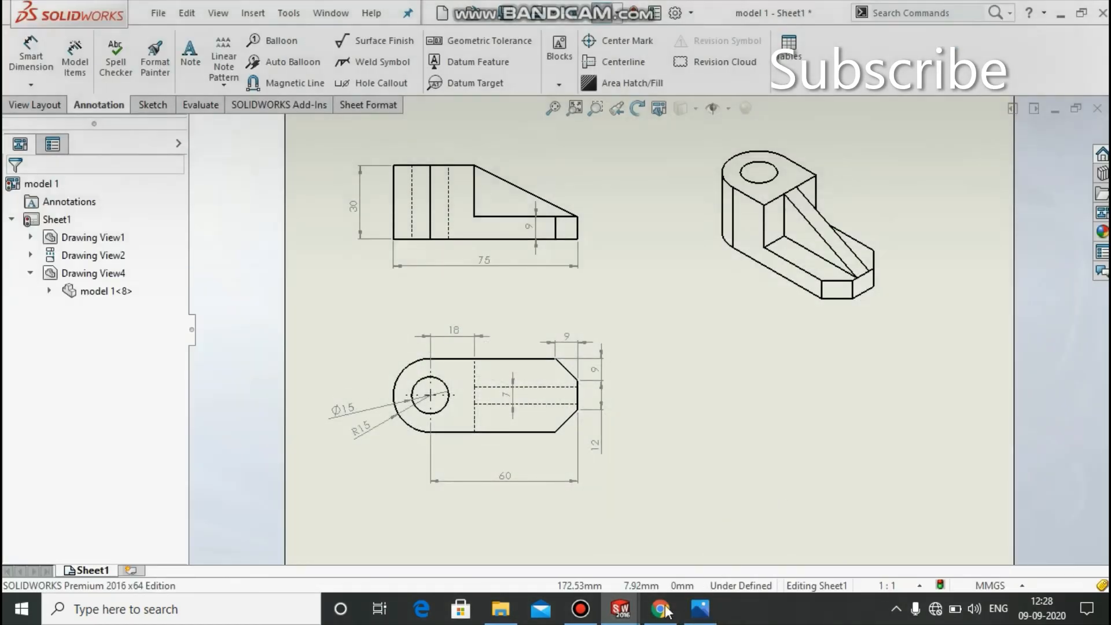